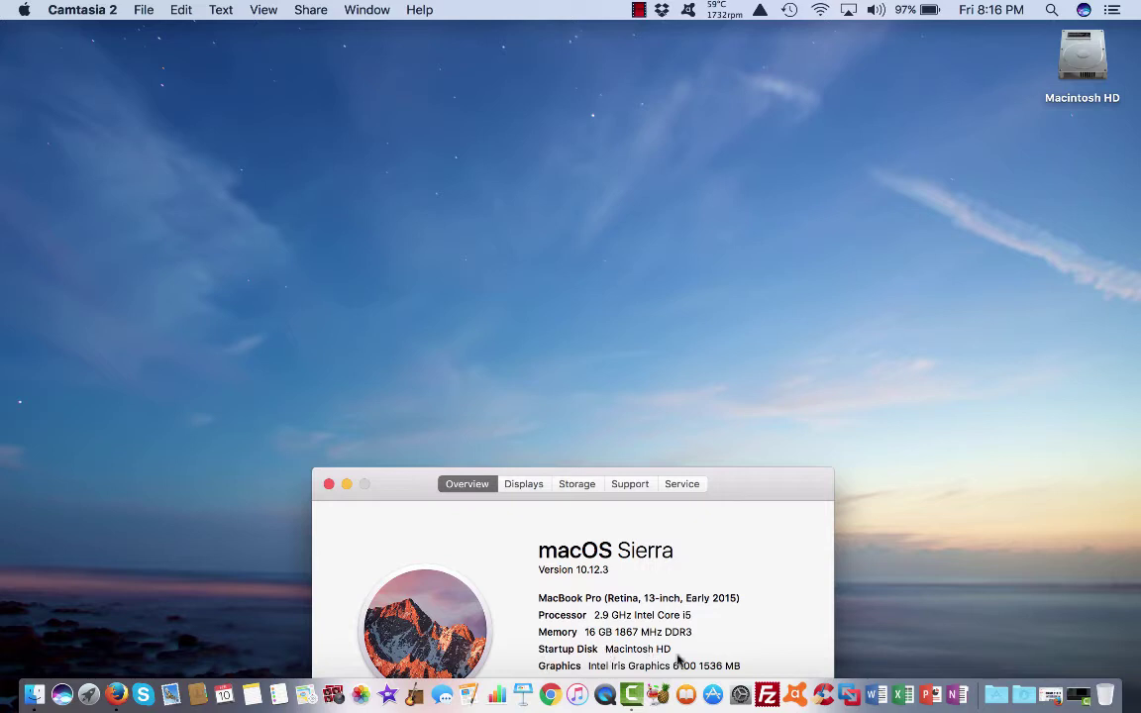
Review this Mac's display details and storage usage in the system information window, and close the window
click(519, 489)
drag(745, 481, 719, 163)
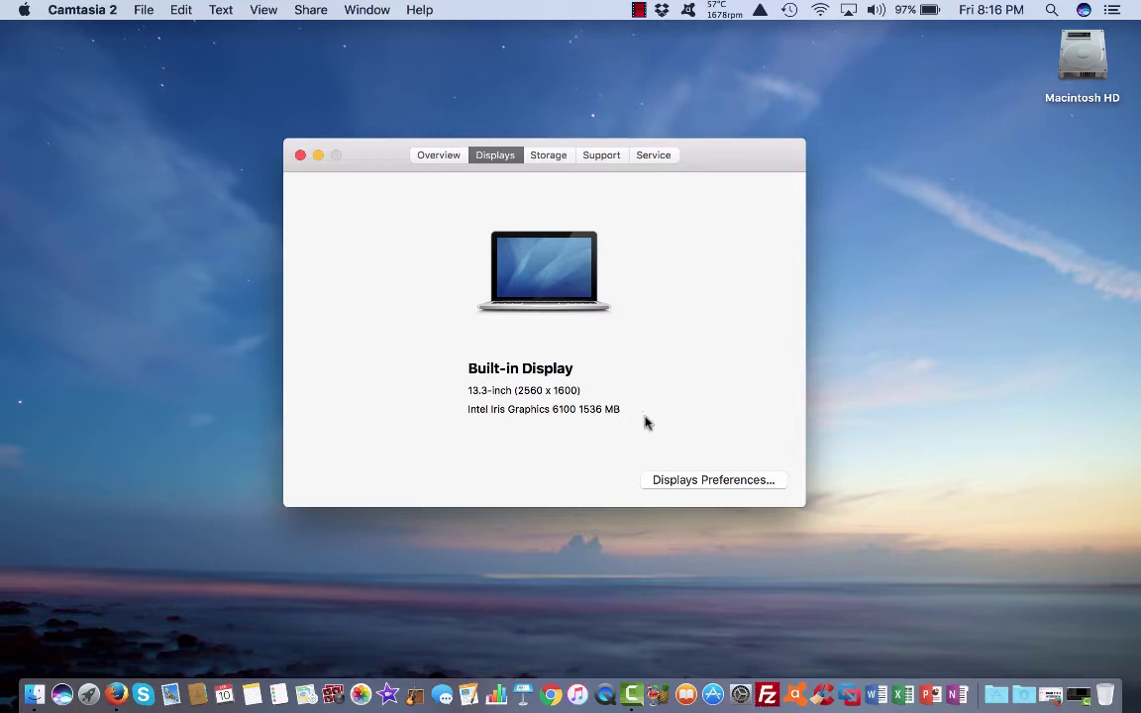
click(549, 159)
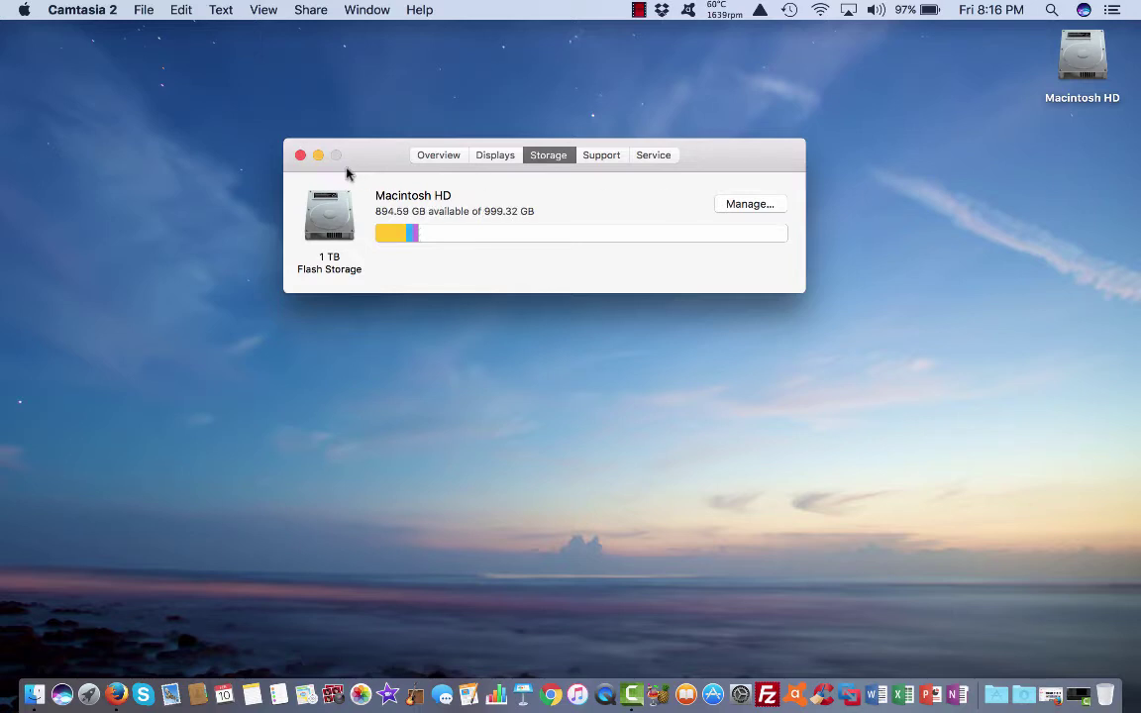
mouse_move(423, 239)
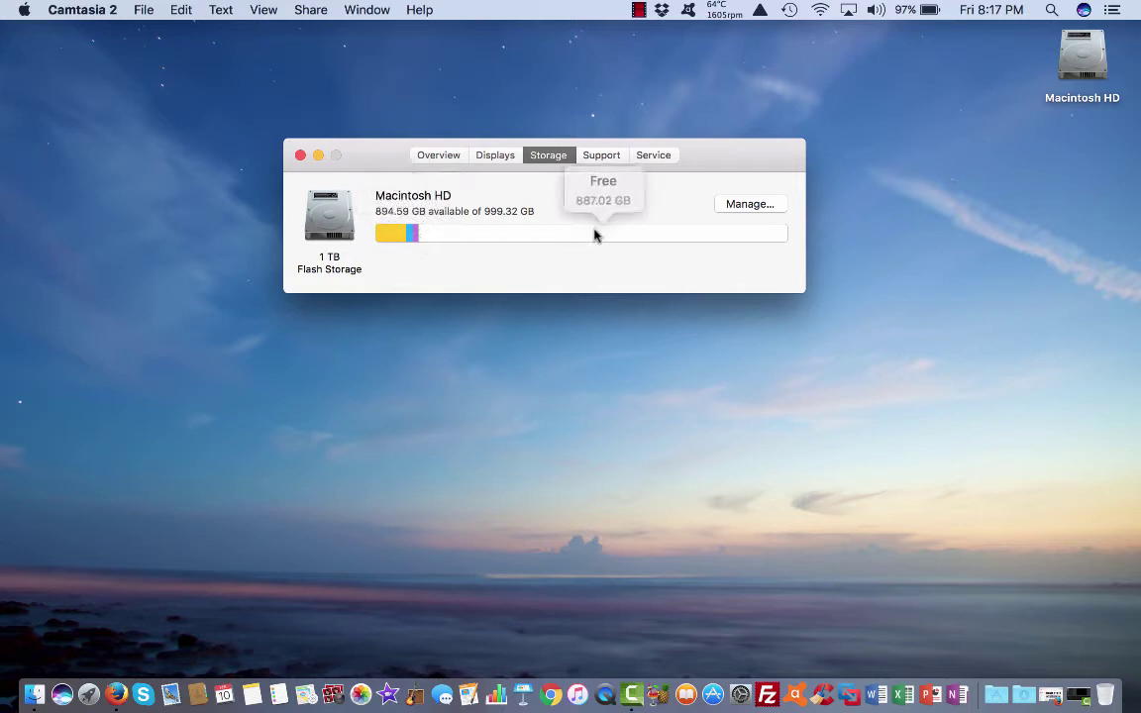
click(300, 155)
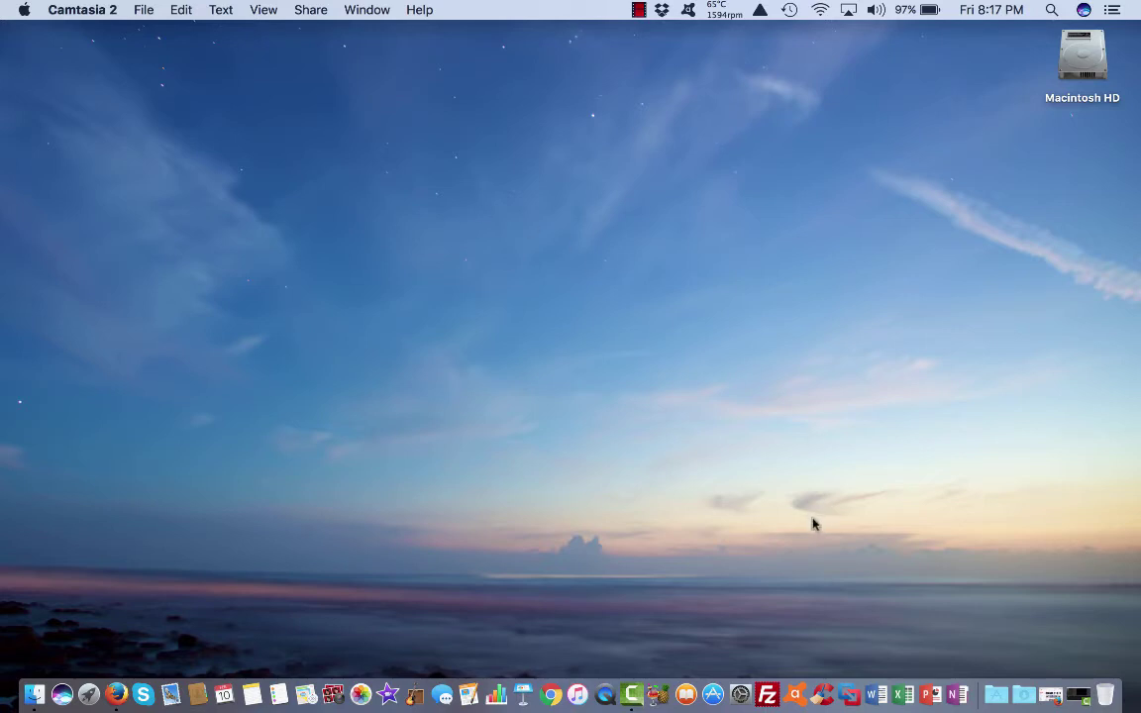
Find Mactracker with Spotlight, open it, and move its window slightly higher on the desktop
click(1050, 10)
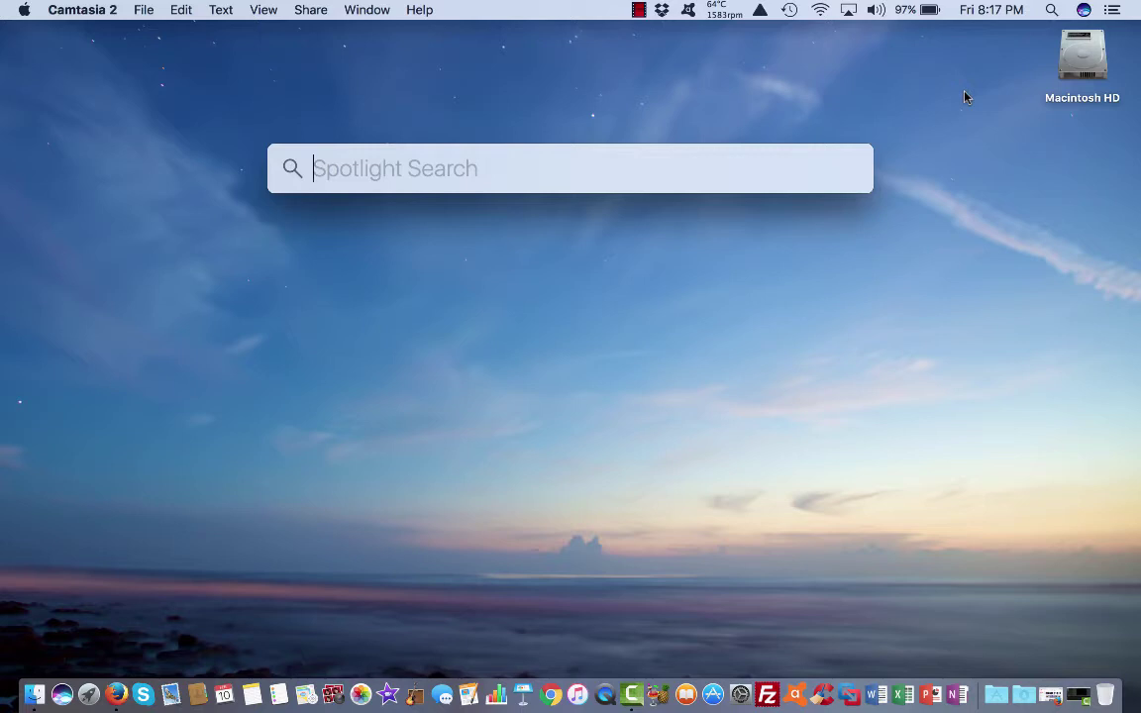
text(mactracker)
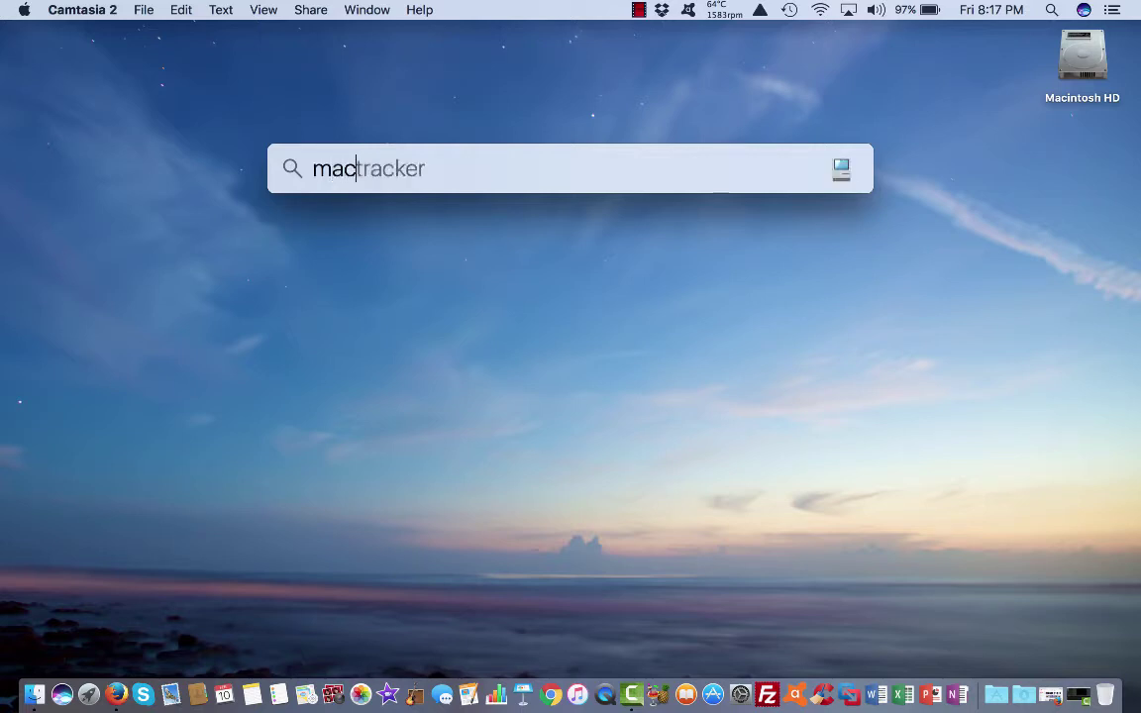
key(Return)
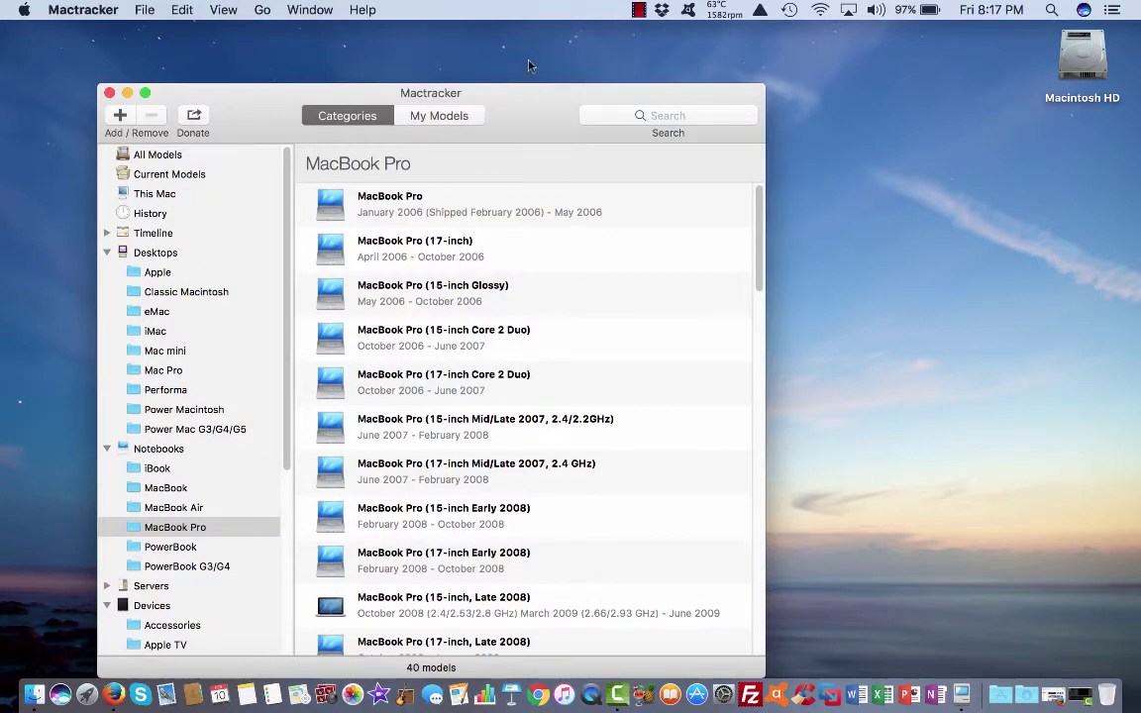
drag(527, 104, 529, 77)
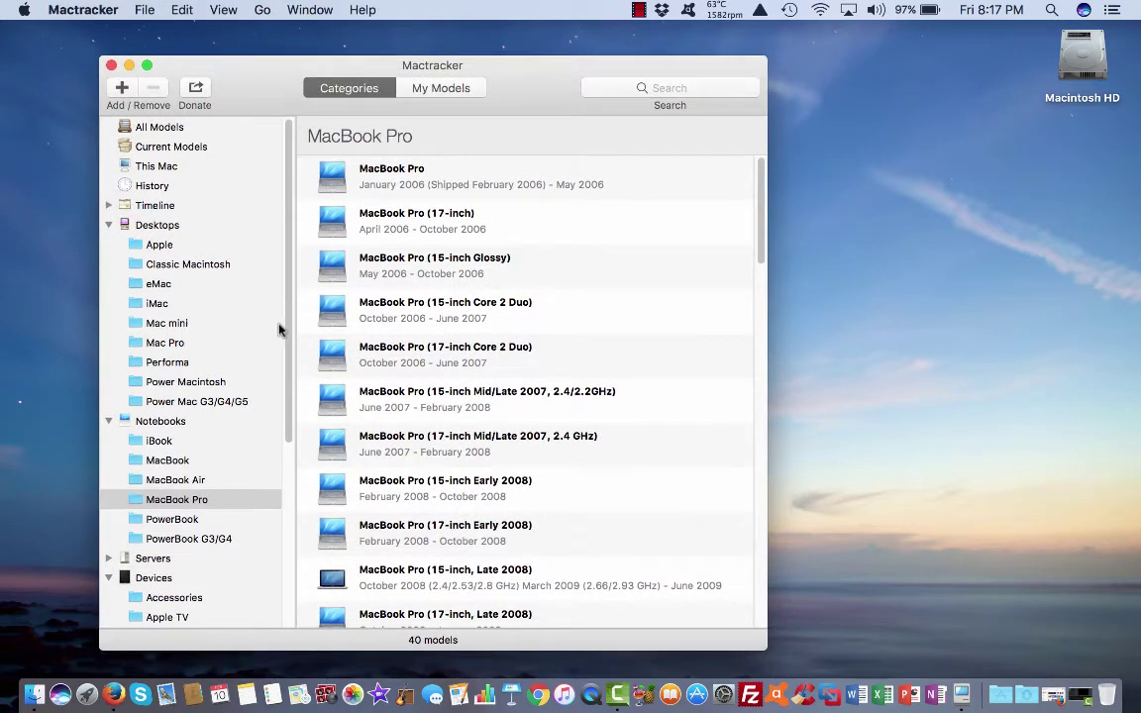
Open the MacBook Pro (15-inch, Late 2016) entry from the MacBook Pro model list
scroll(279, 352, down, 6)
scroll(280, 351, up, 3)
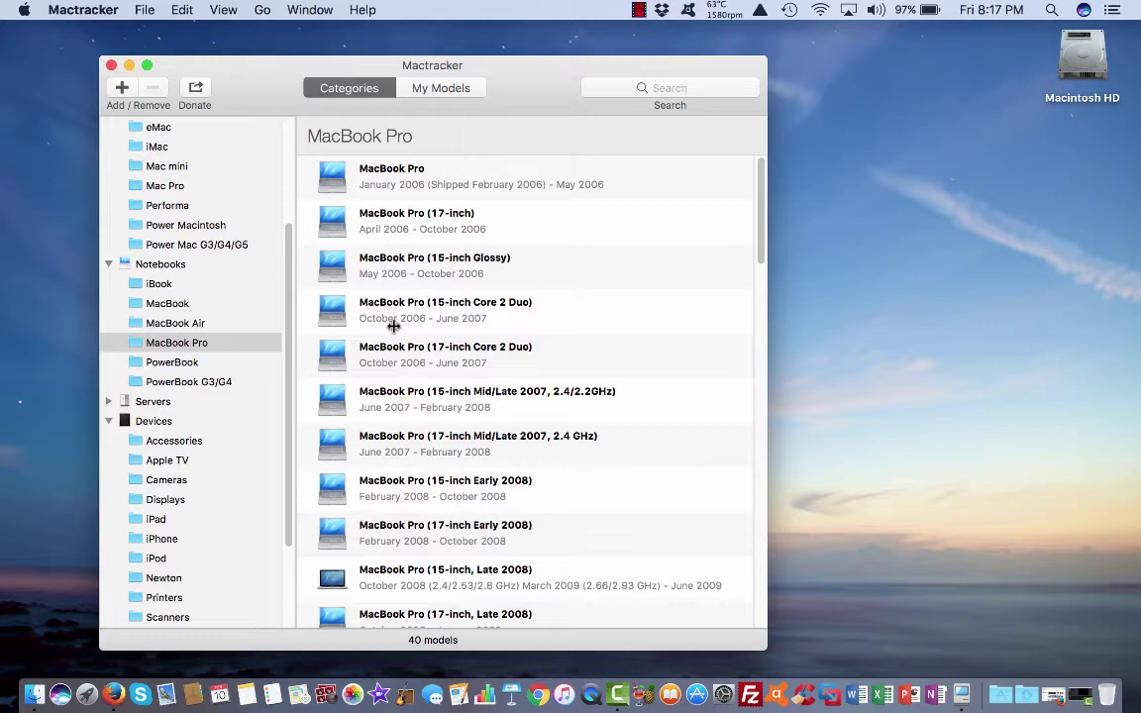
scroll(393, 326, down, 15)
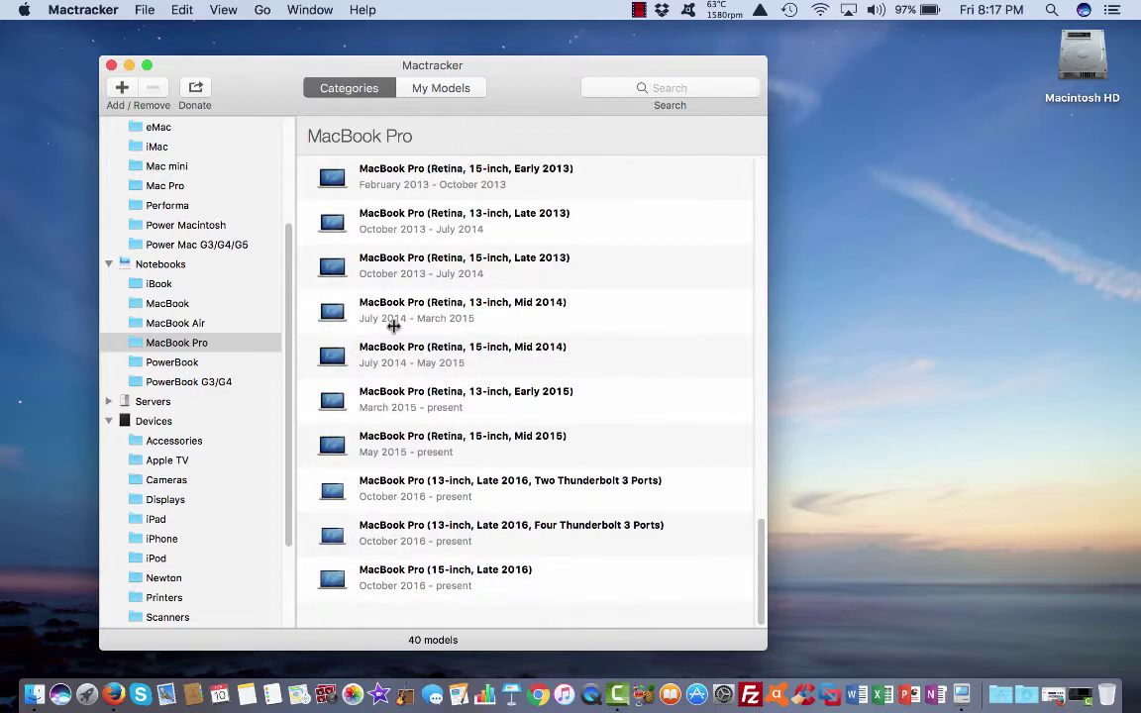
click(558, 590)
double_click(559, 590)
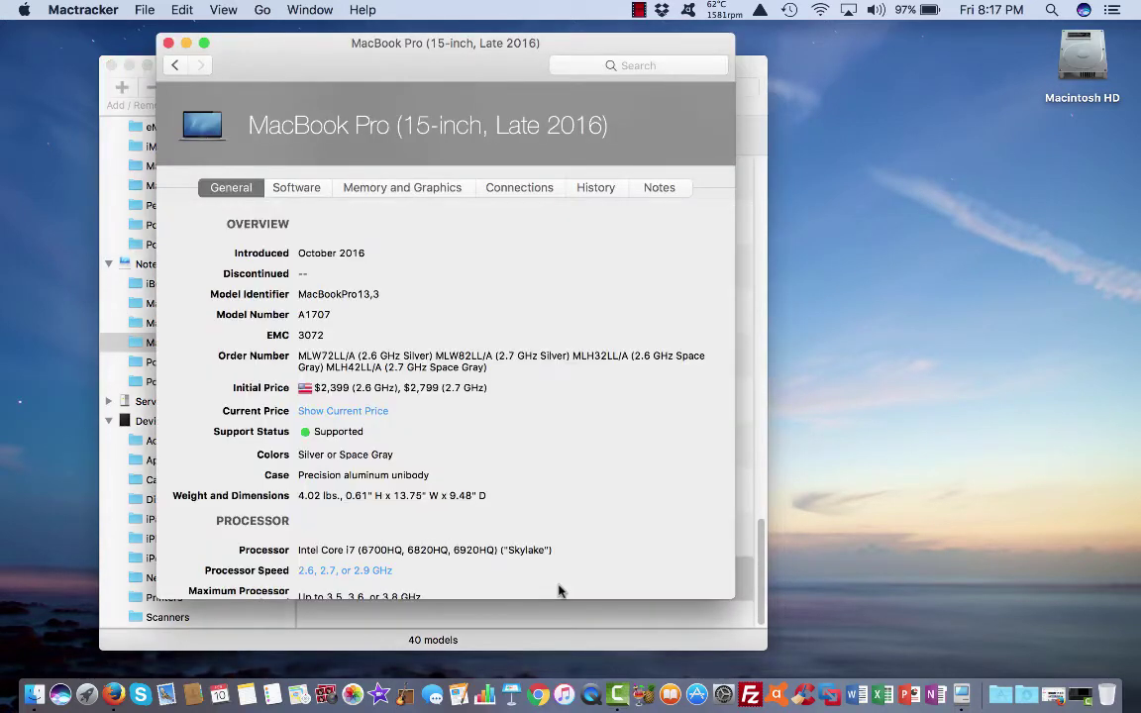
Examine the general, software, and memory and graphics specifications of the 15-inch Late 2016 MacBook Pro
scroll(477, 474, down, 4)
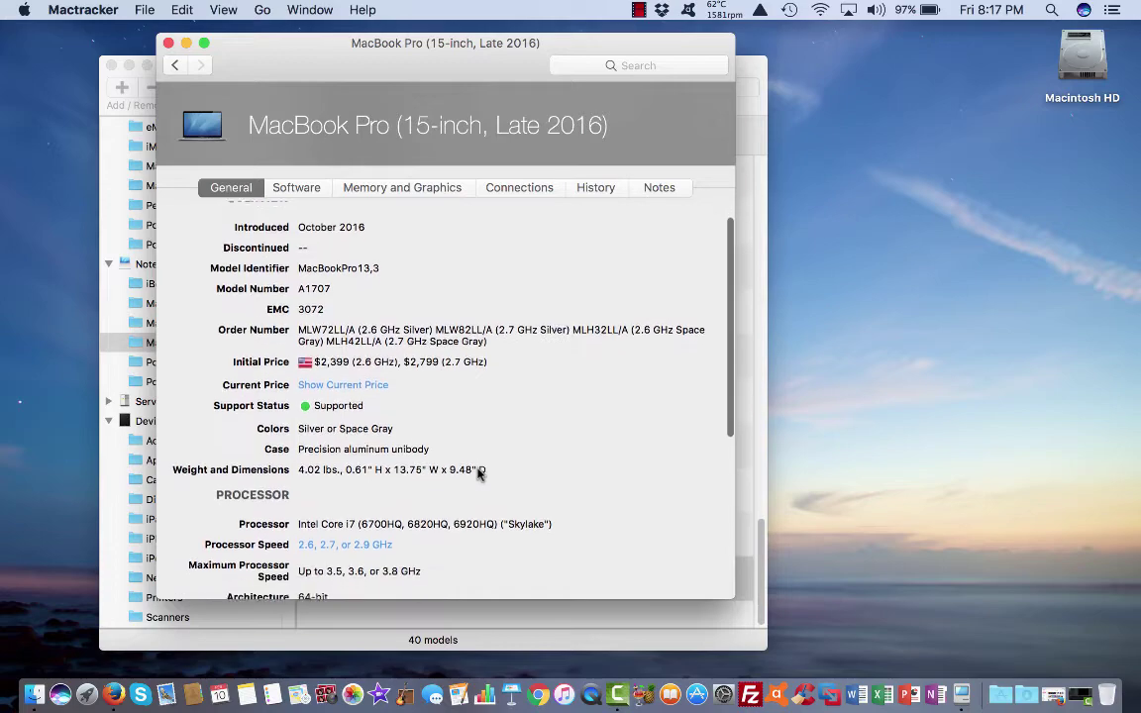
scroll(478, 465, down, 10)
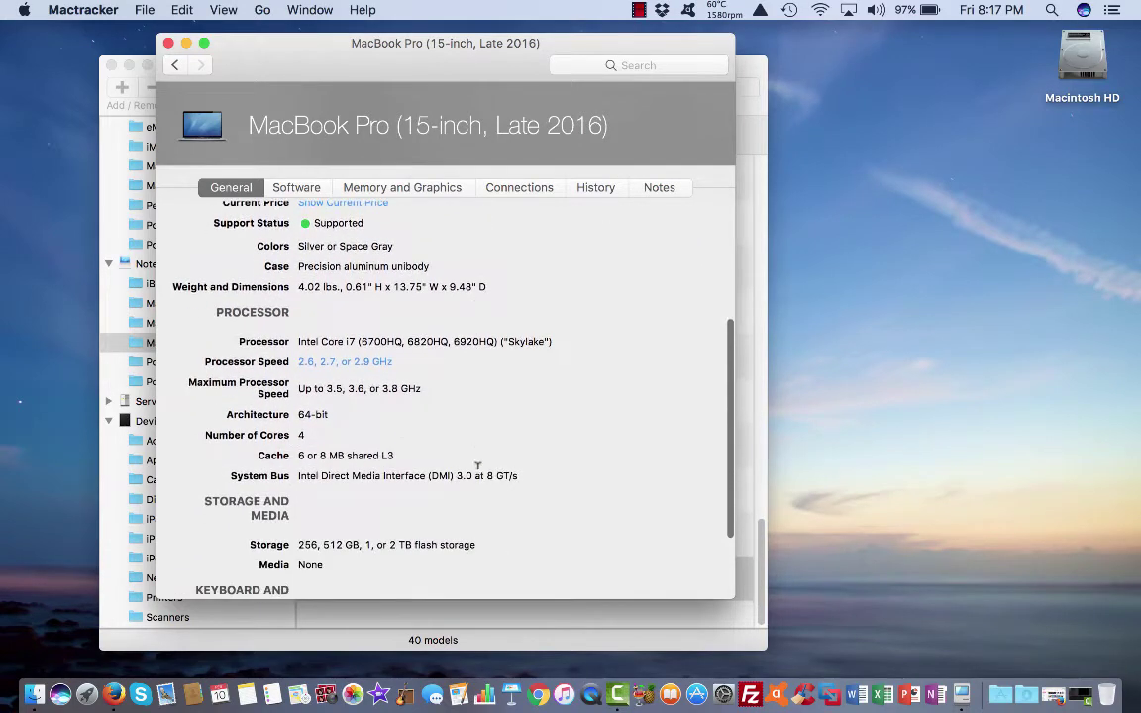
scroll(477, 466, up, 5)
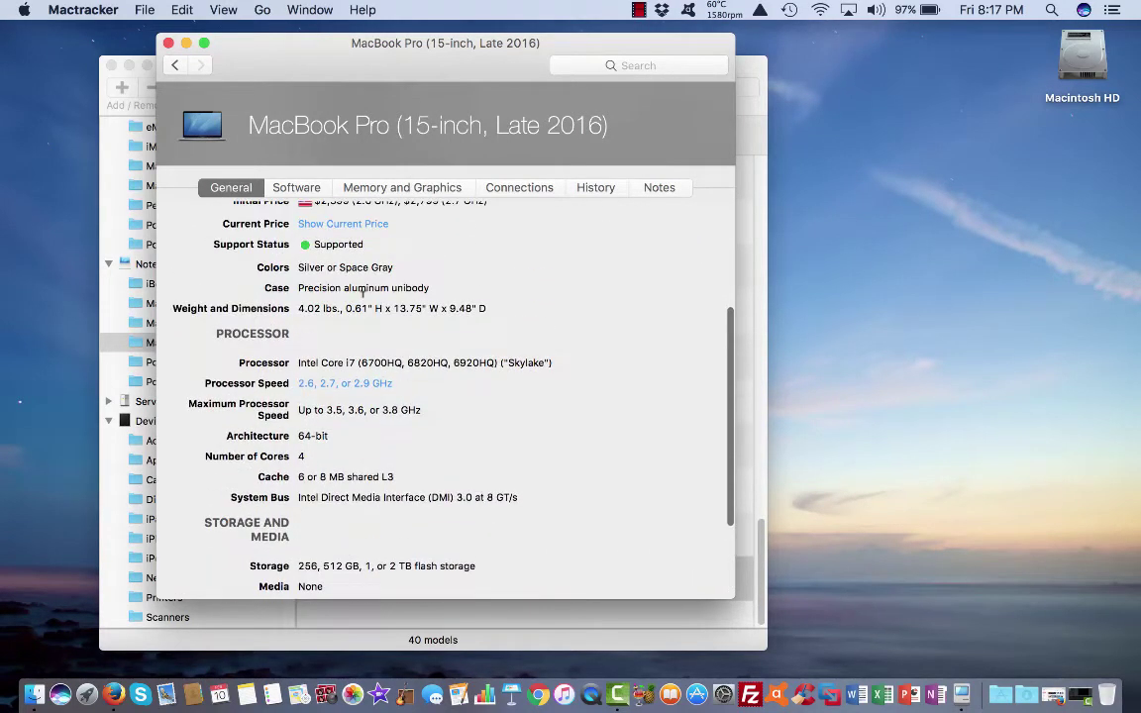
click(306, 190)
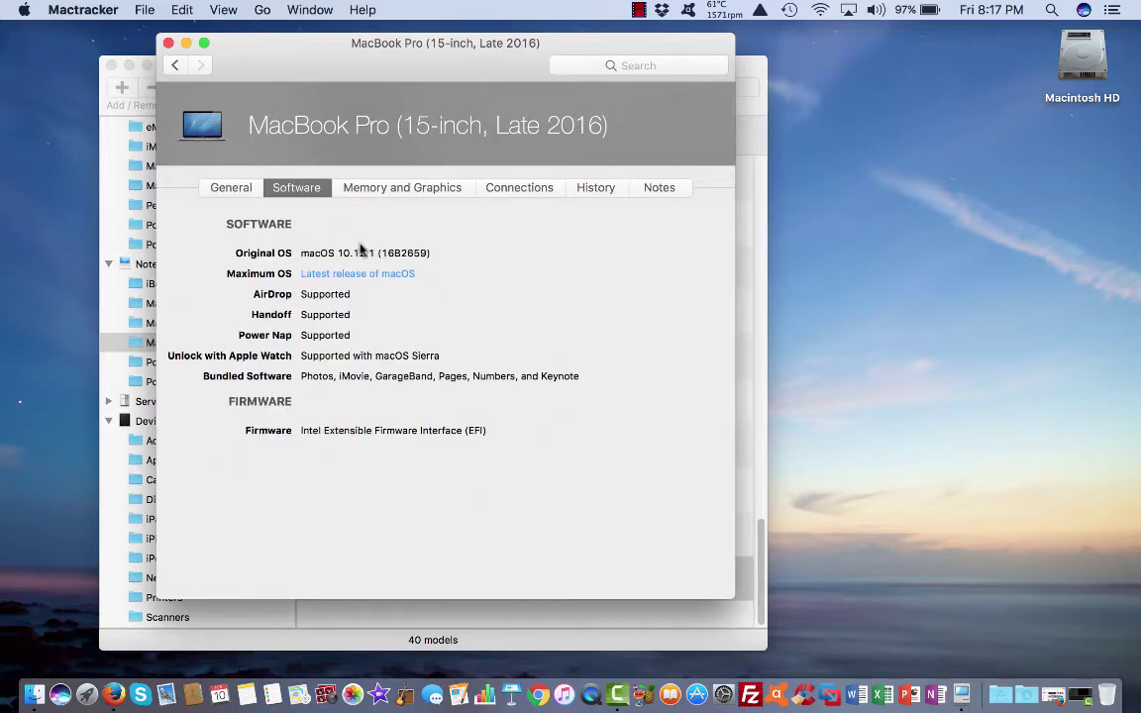
click(401, 187)
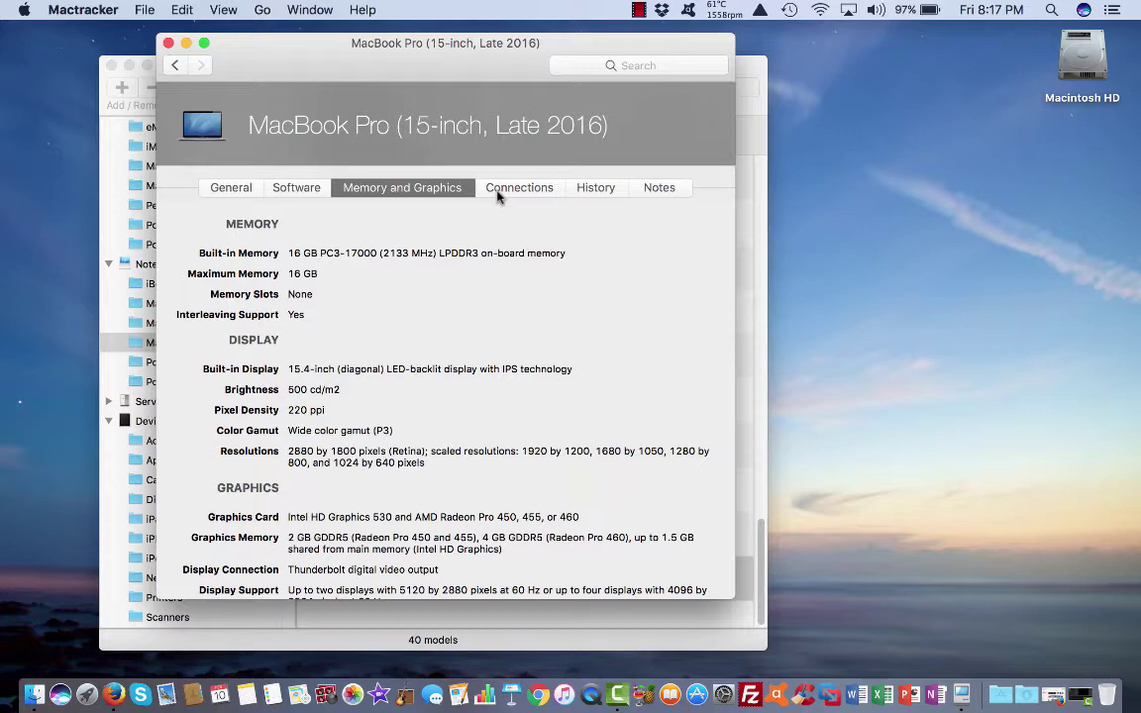
scroll(483, 293, down, 1)
scroll(484, 293, up, 1)
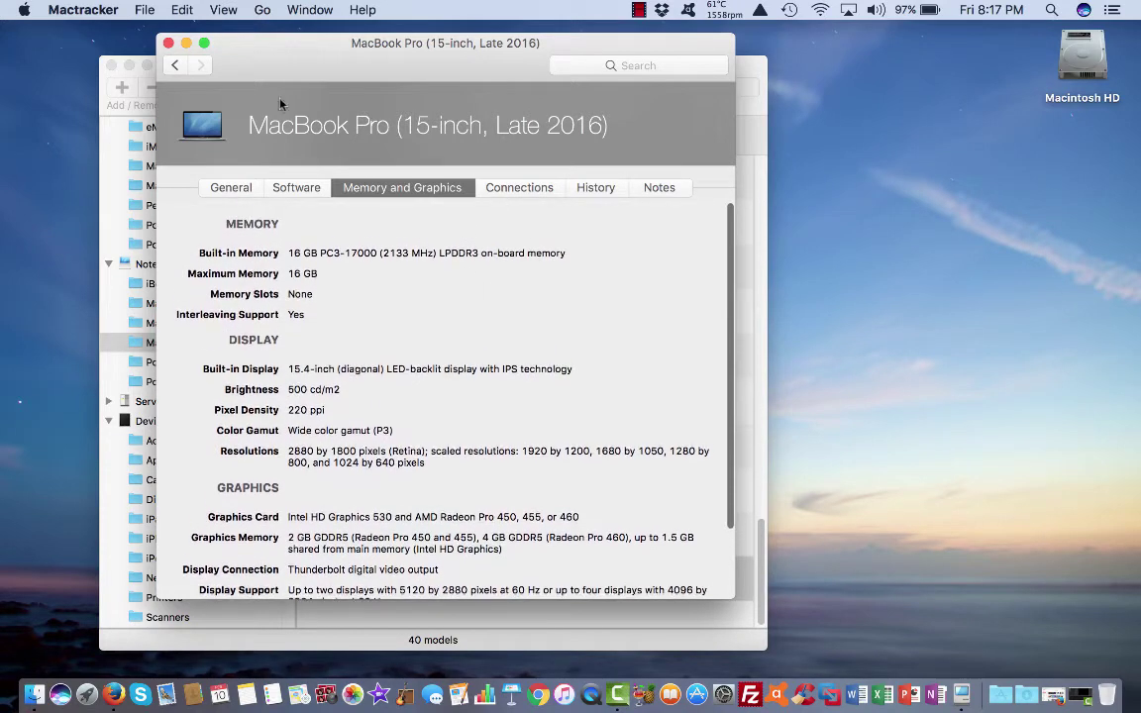
Review the MacBook Pro model's overview and history information, and close its details window
click(242, 195)
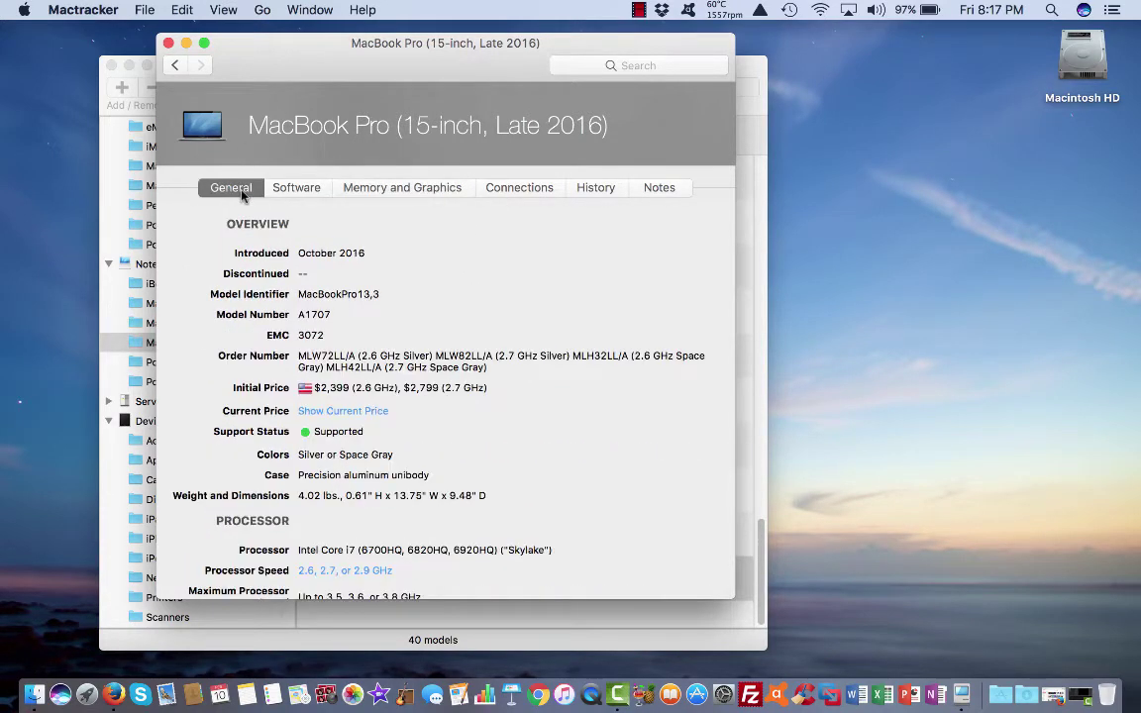
click(592, 188)
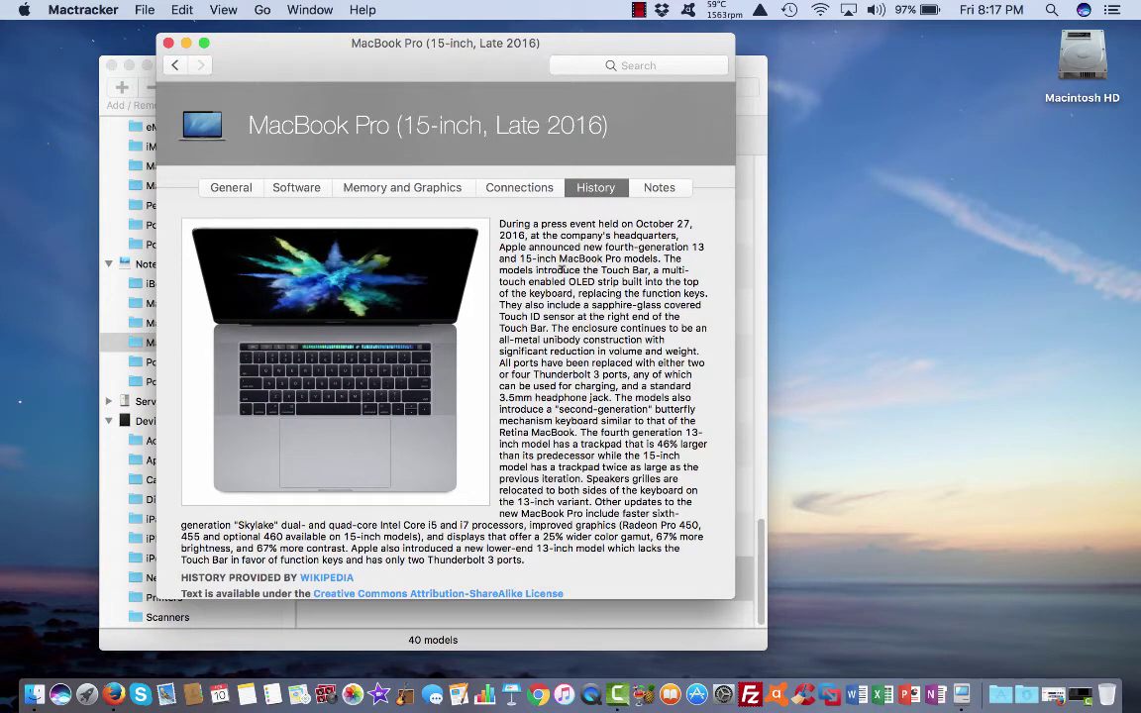
scroll(559, 268, down, 1)
scroll(559, 269, up, 1)
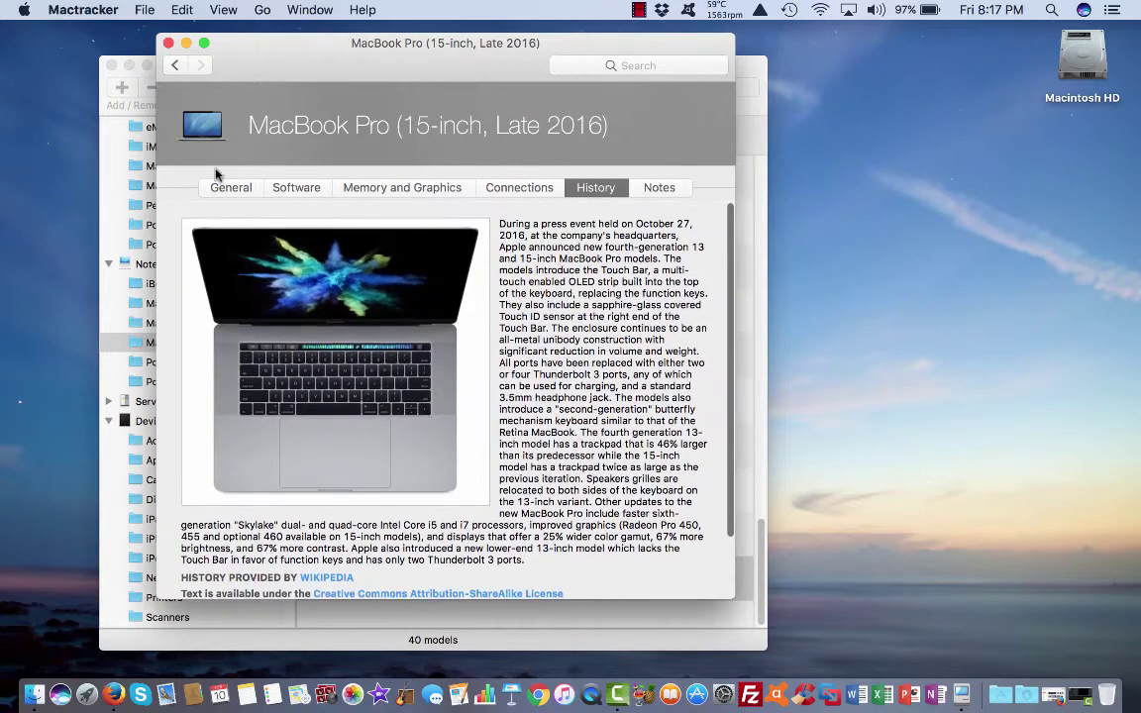
click(241, 194)
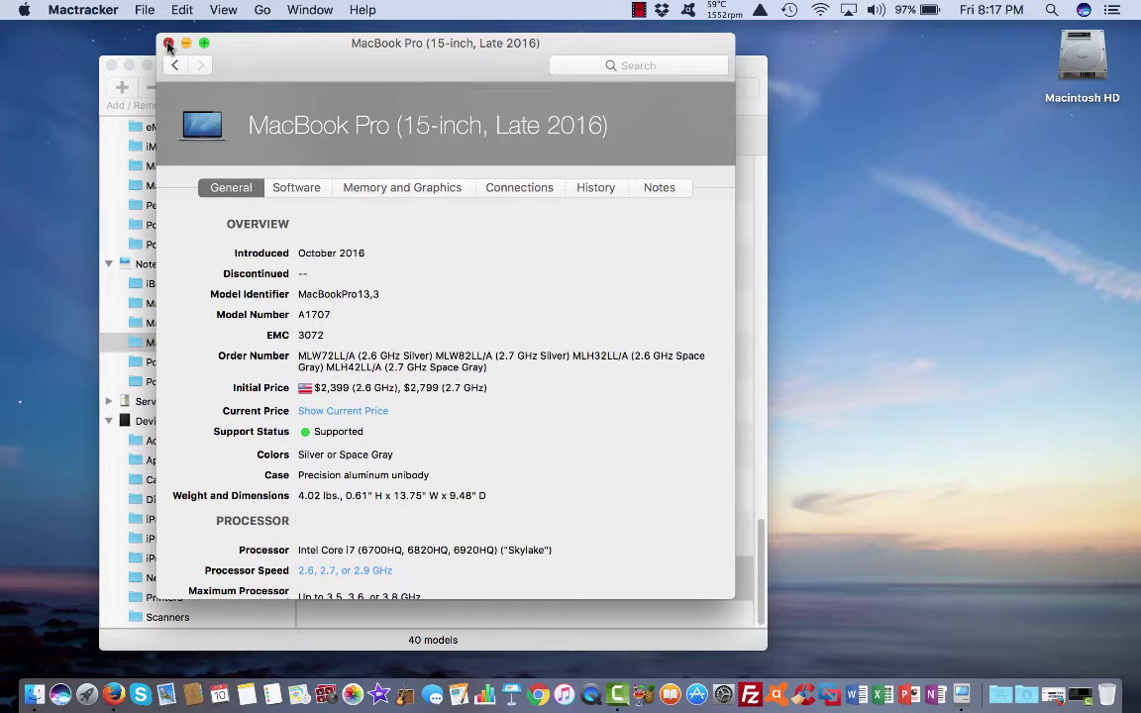
click(169, 42)
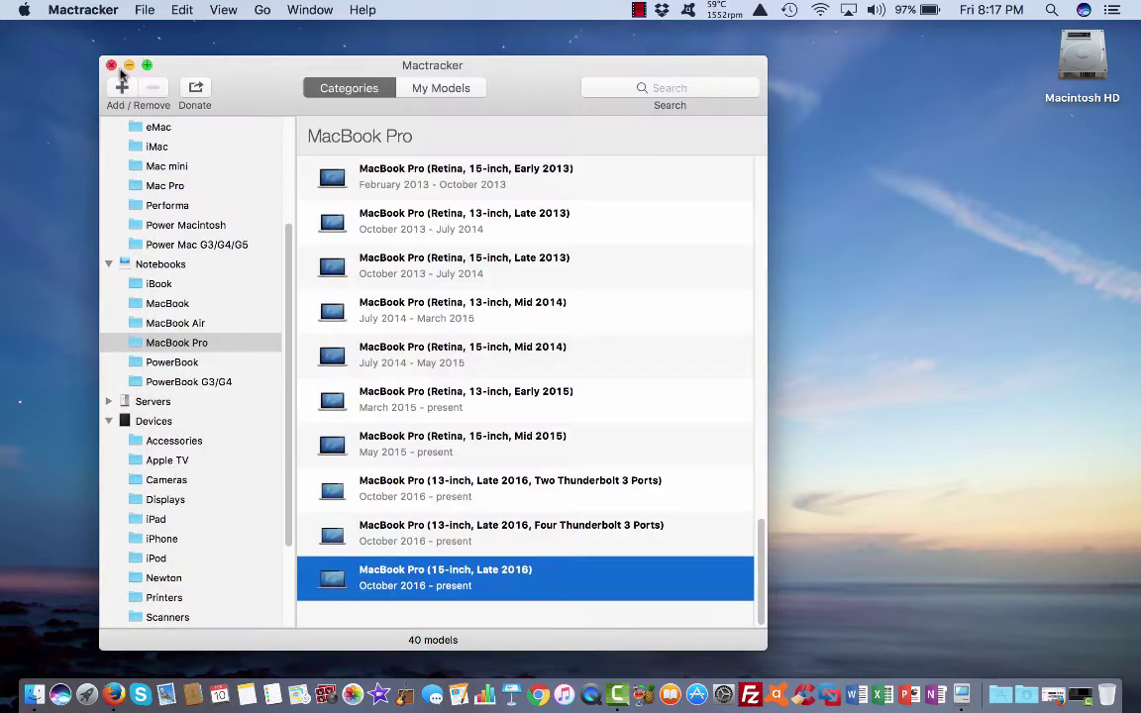
Quit Mactracker
click(363, 9)
mouse_move(83, 9)
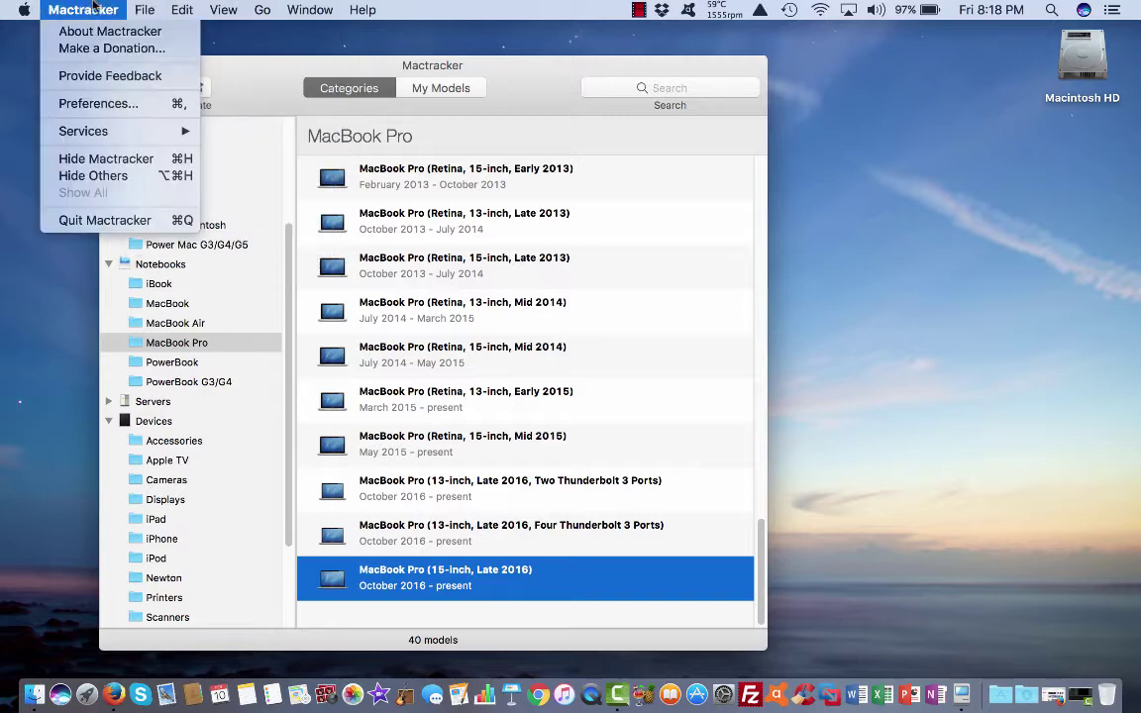
click(89, 220)
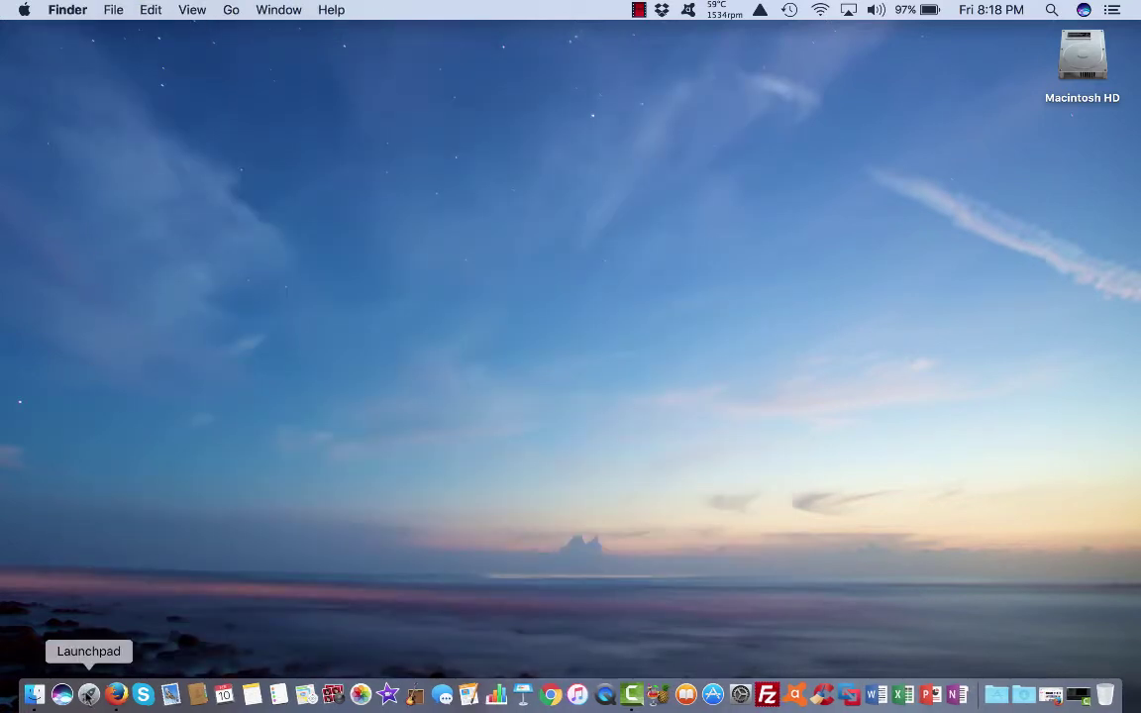
Look through the installed applications in Launchpad and launch Keynote
click(89, 693)
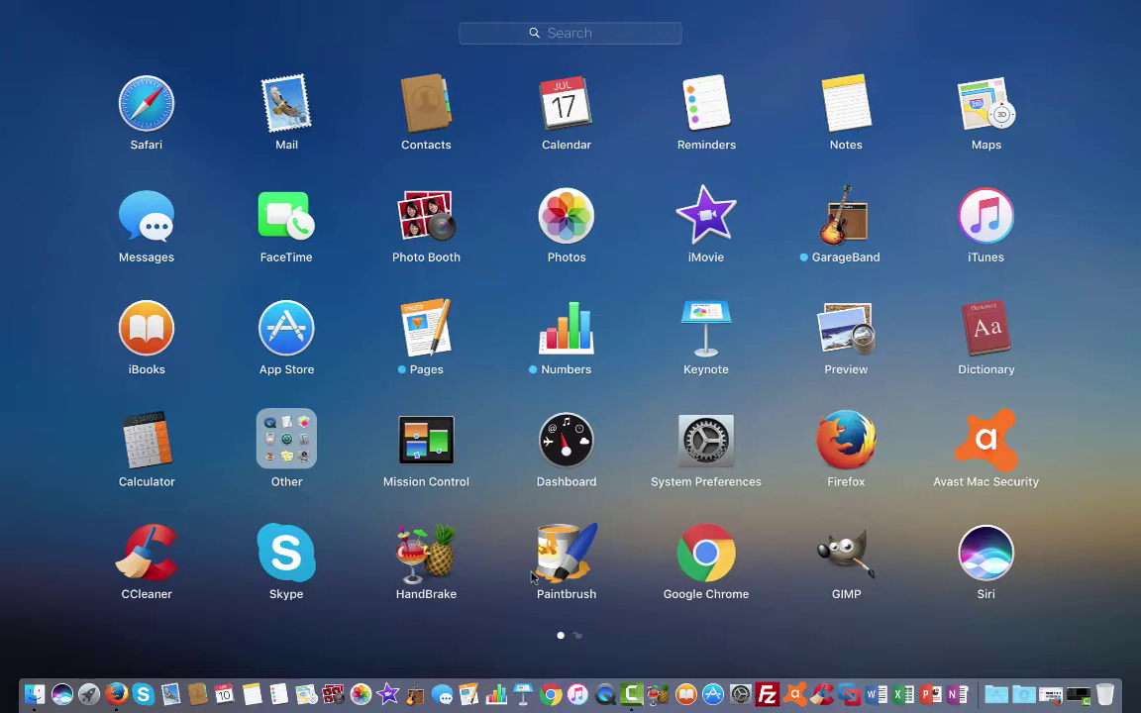
scroll(515, 555, right, 3)
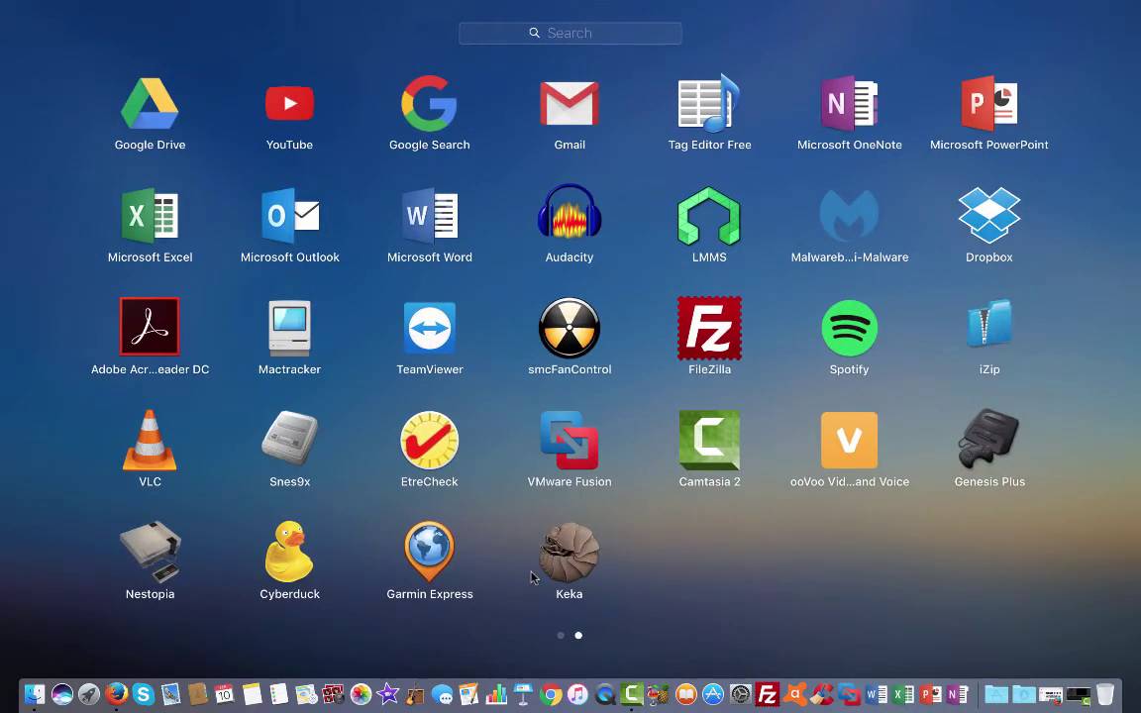
scroll(531, 574, left, 3)
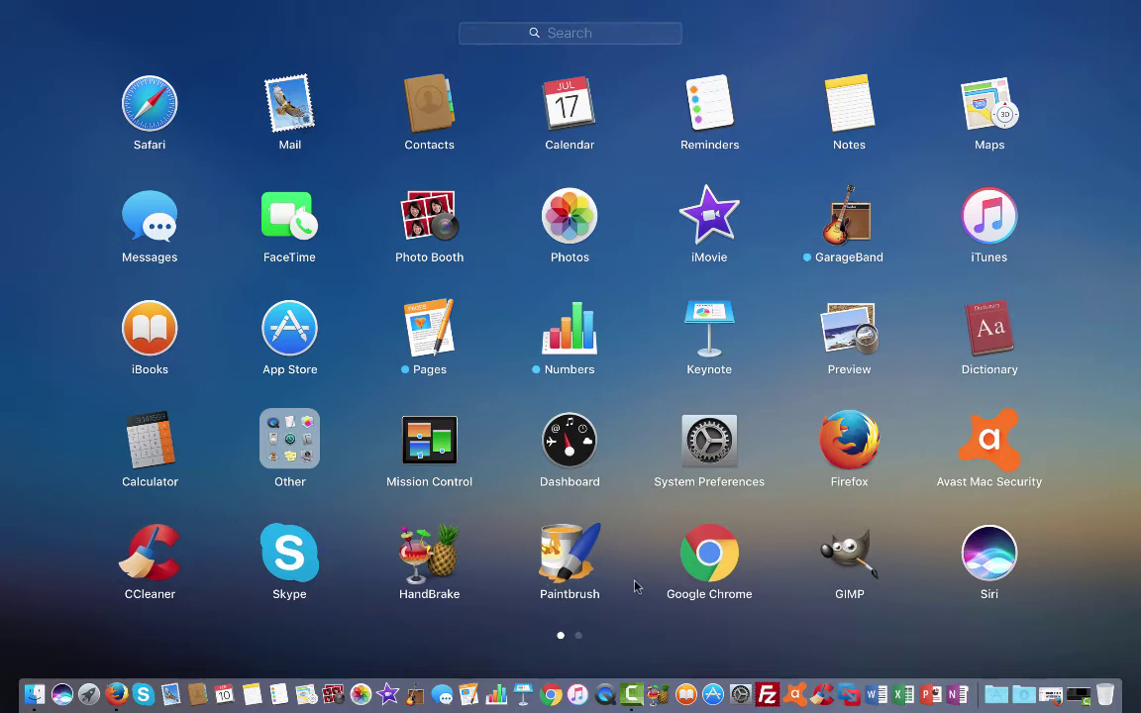
click(709, 327)
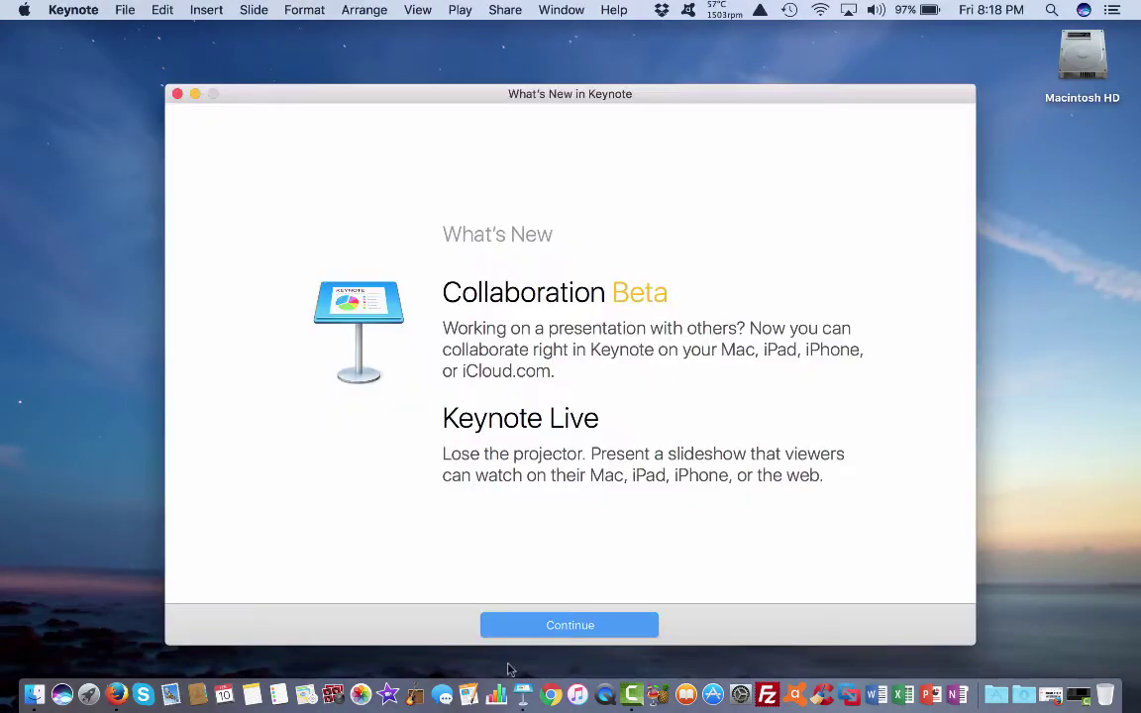
Dismiss Keynote's What's New screen and create a new presentation with the Standard Black theme
click(536, 632)
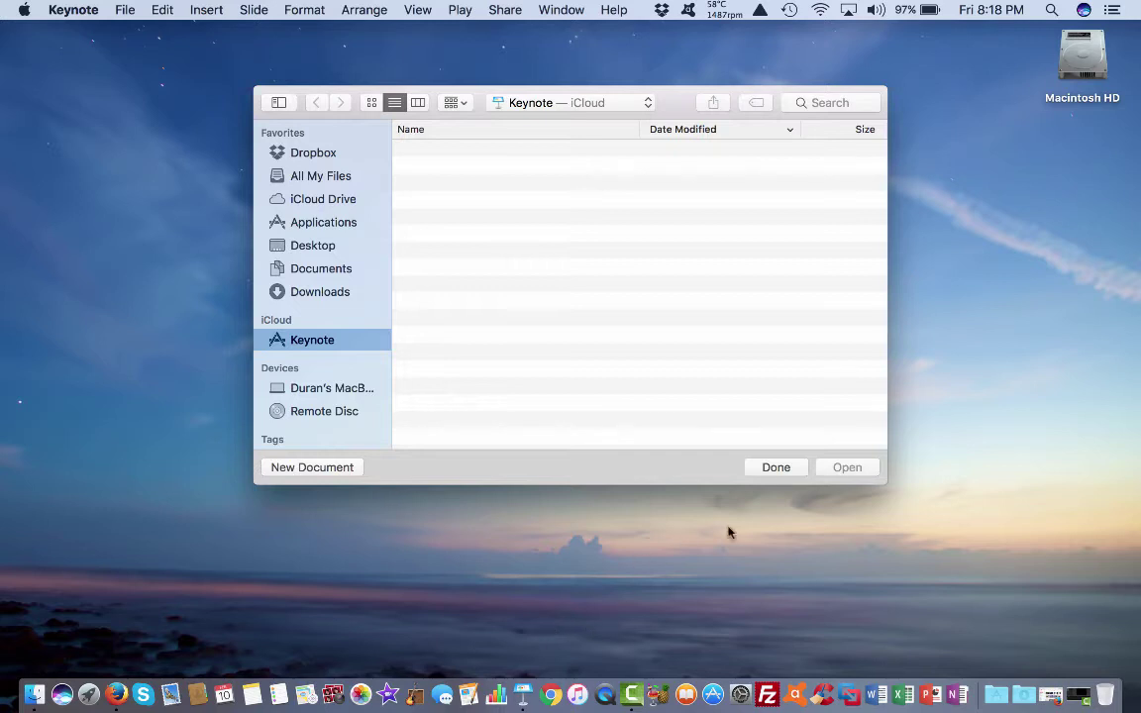
click(290, 467)
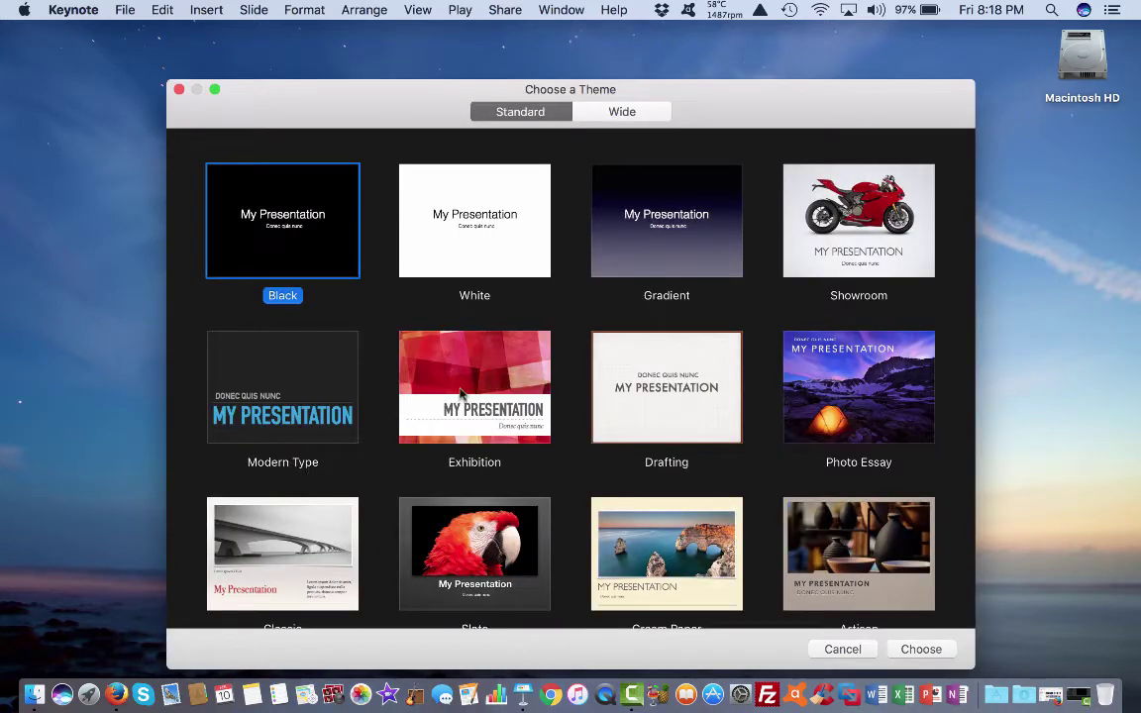
click(912, 655)
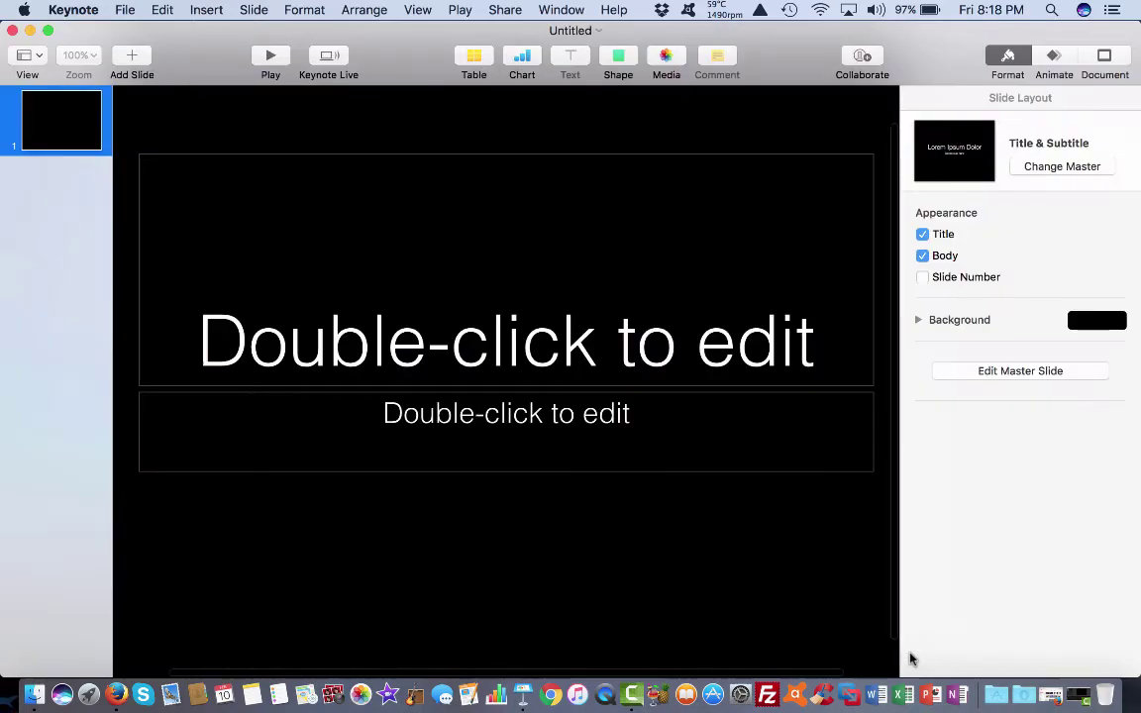
Check Keynote's version information, close it, and quit Keynote
click(85, 7)
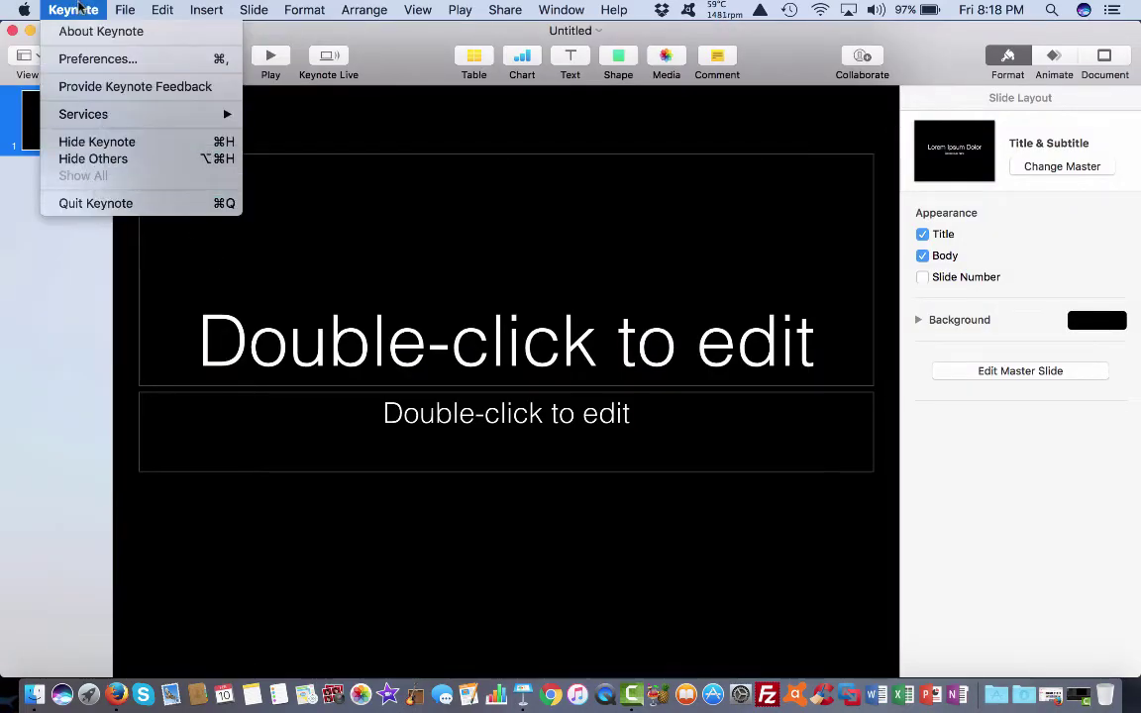
click(90, 31)
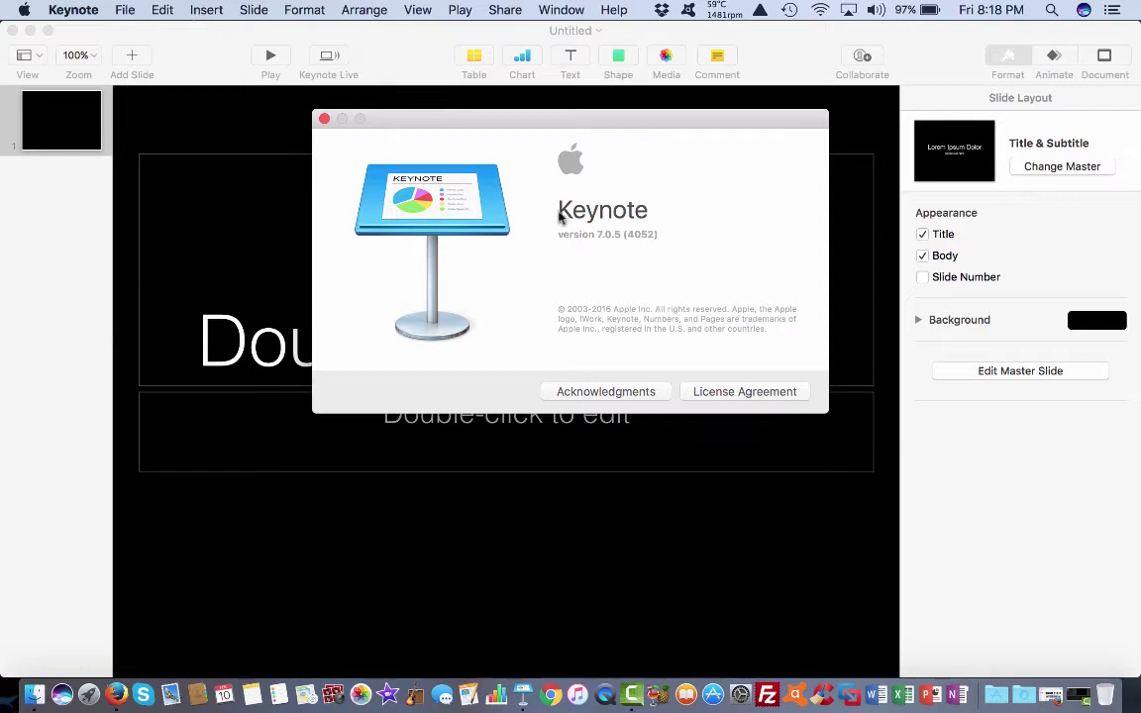
click(324, 120)
click(80, 9)
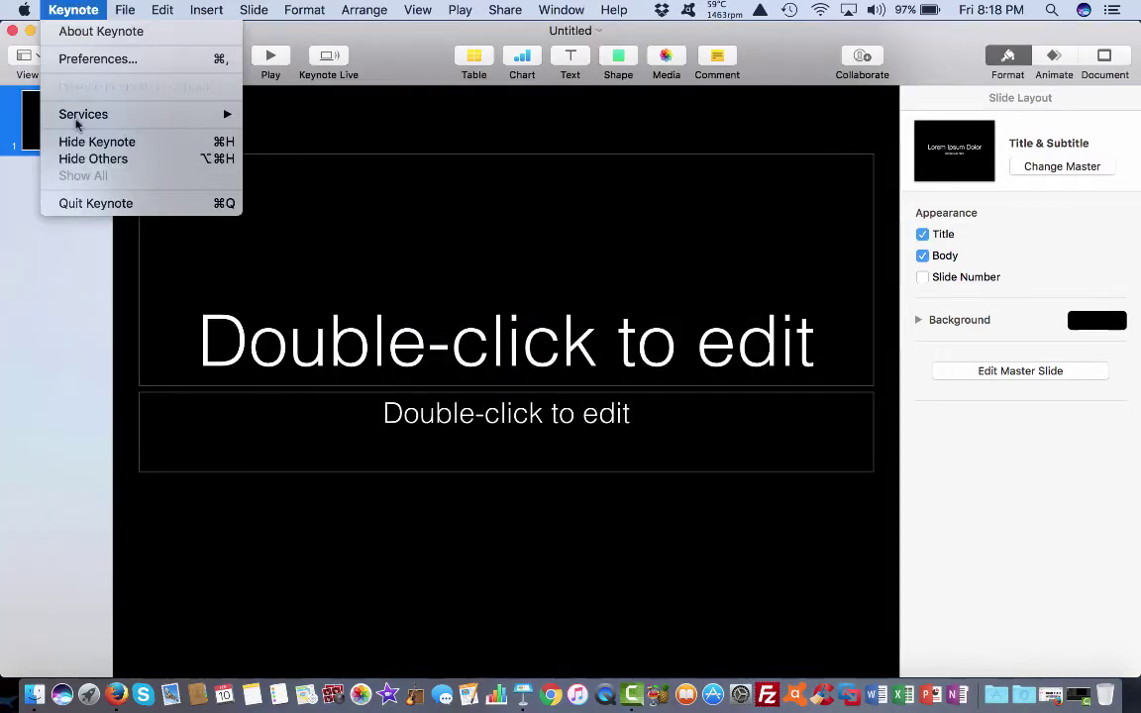
click(84, 205)
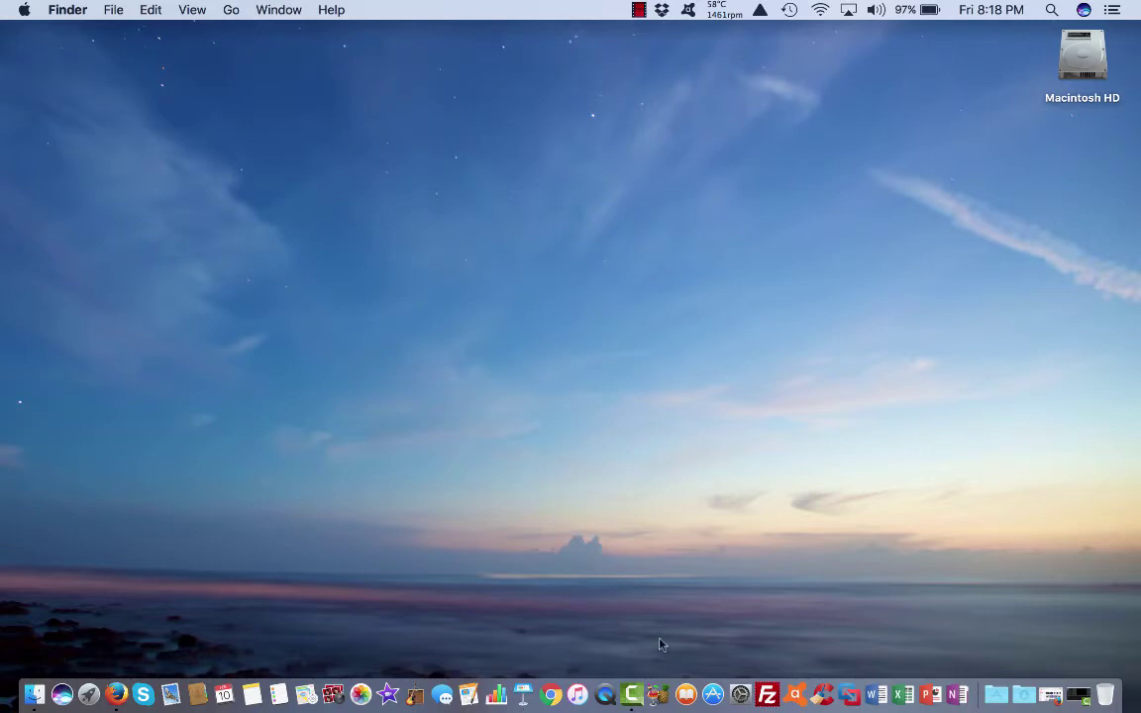
Launch Pages from Launchpad and create a new document with the Blank template
click(88, 693)
click(88, 693)
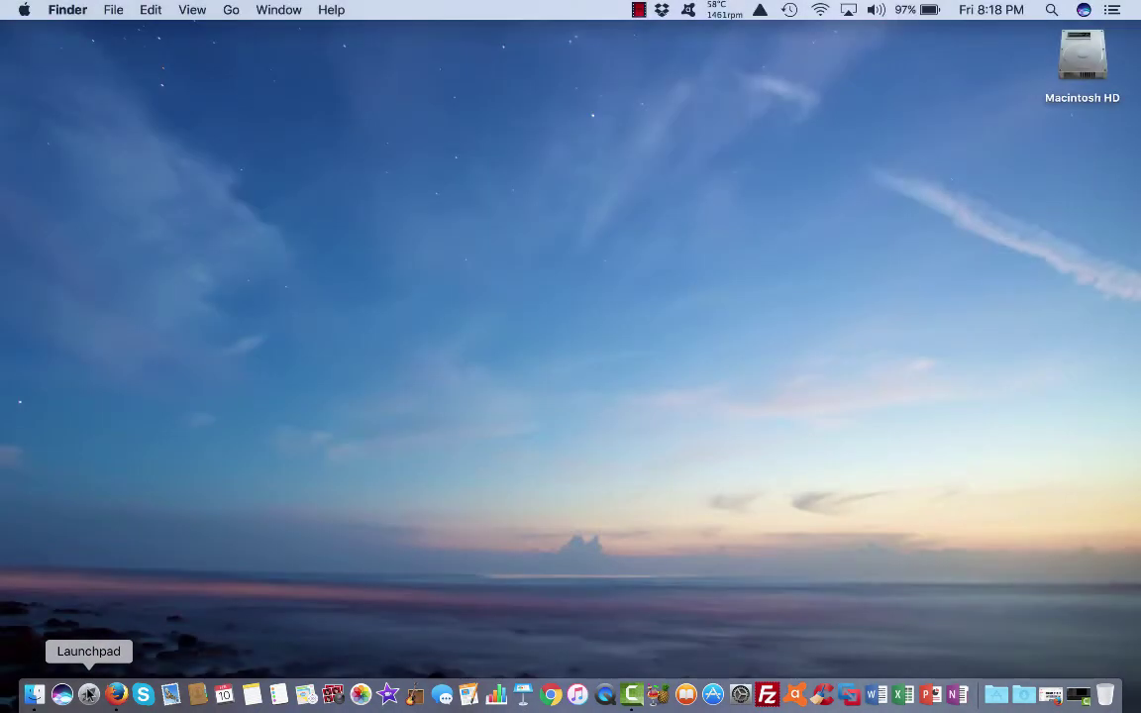
click(89, 693)
click(88, 693)
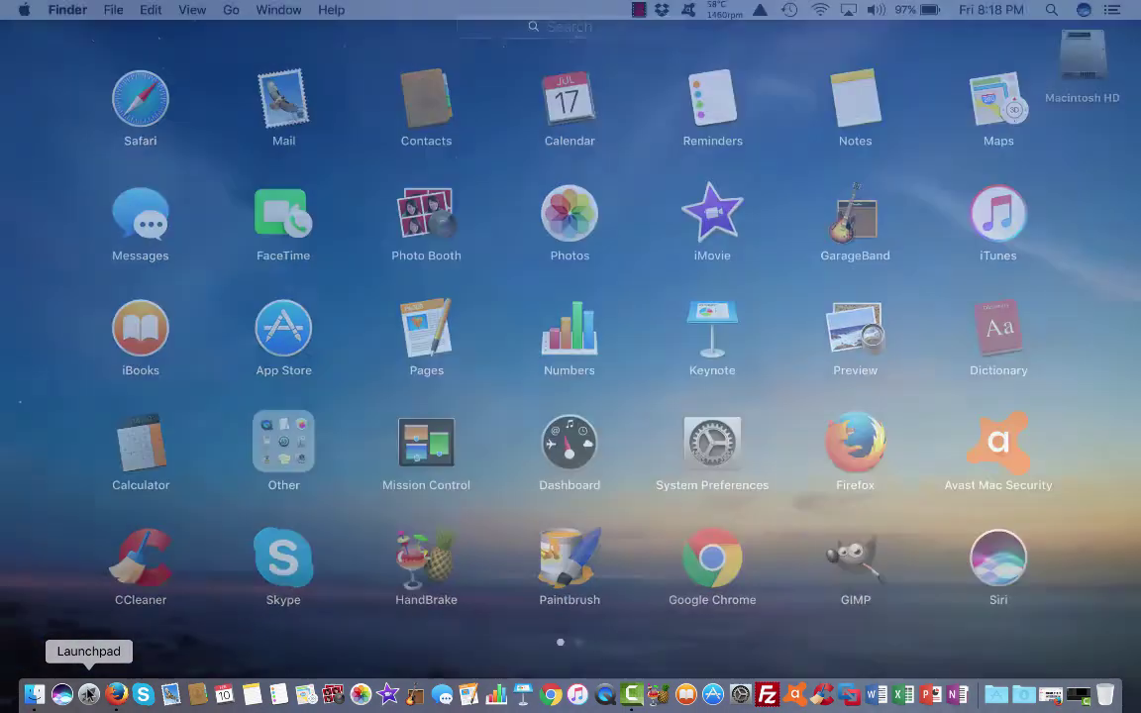
key(F4)
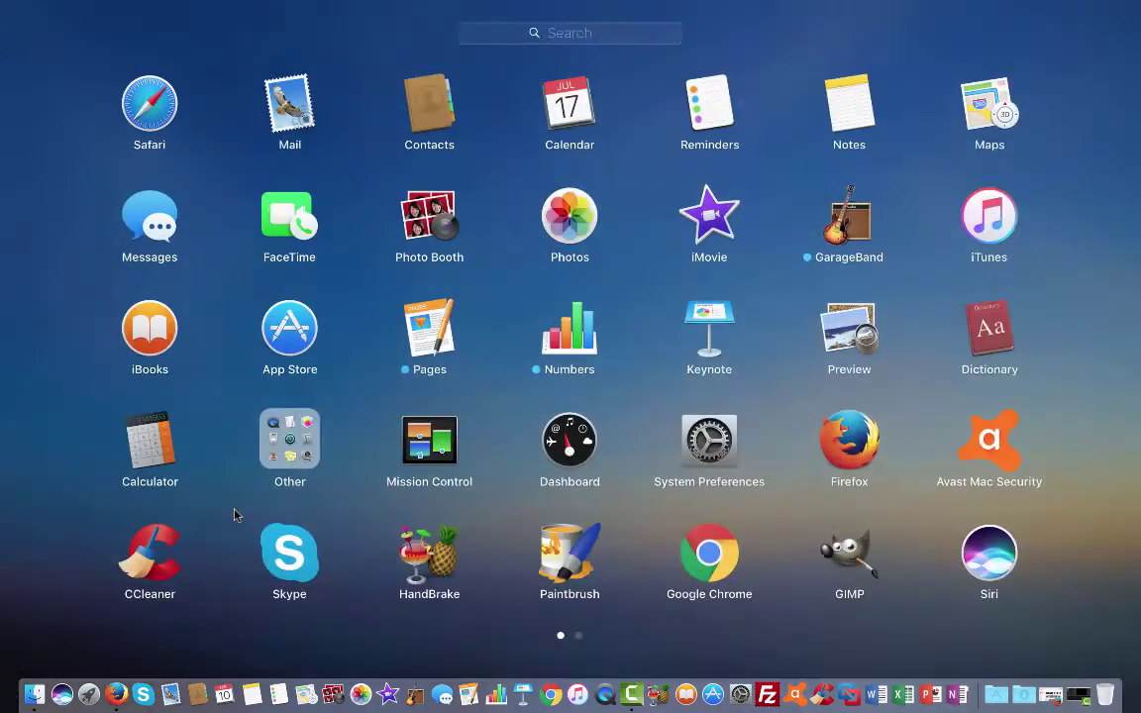
click(400, 293)
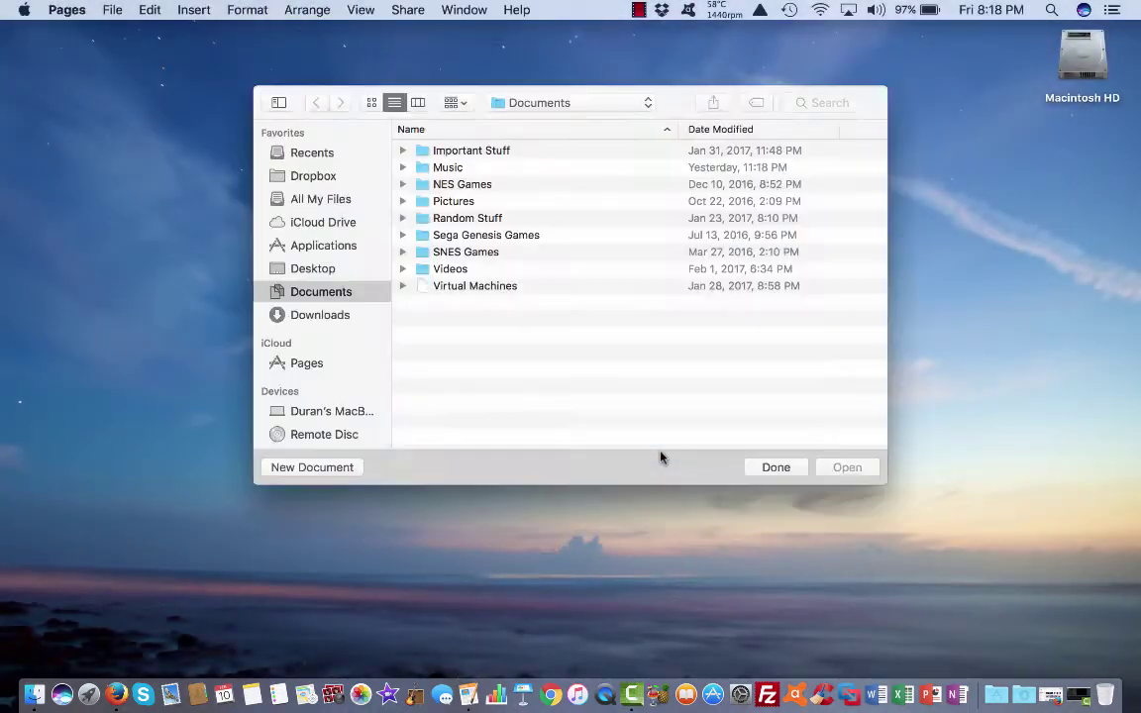
click(337, 468)
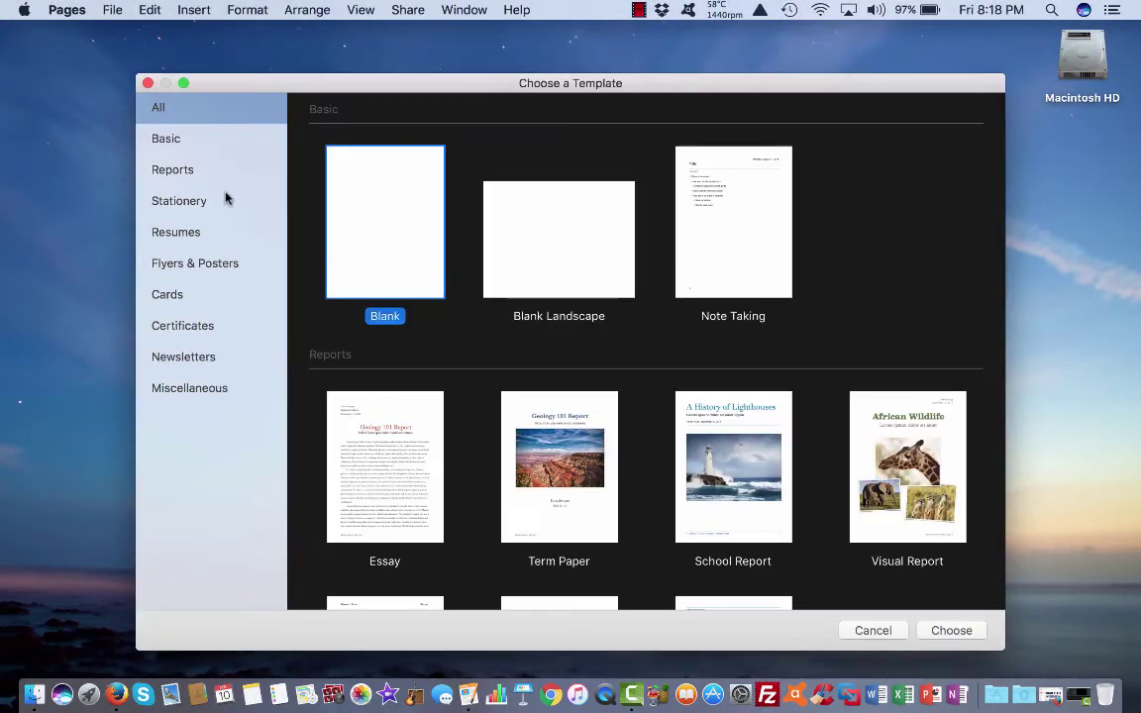
click(951, 631)
Check the version information of Pages, close it, and quit Pages
click(66, 10)
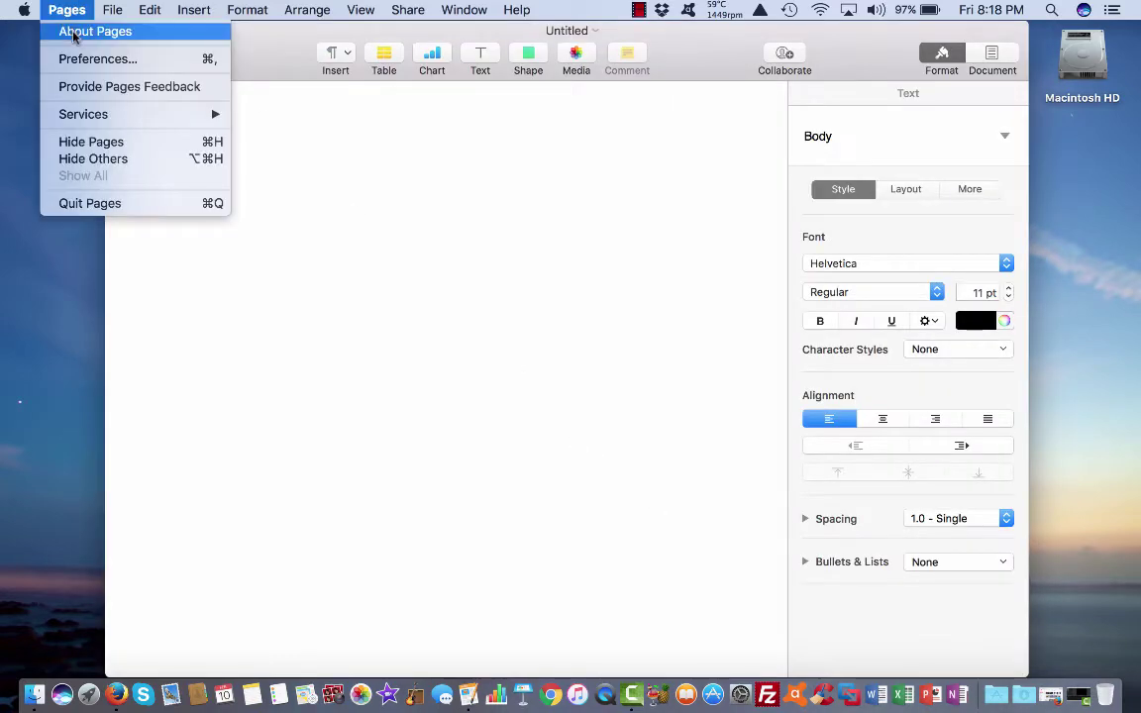
click(73, 36)
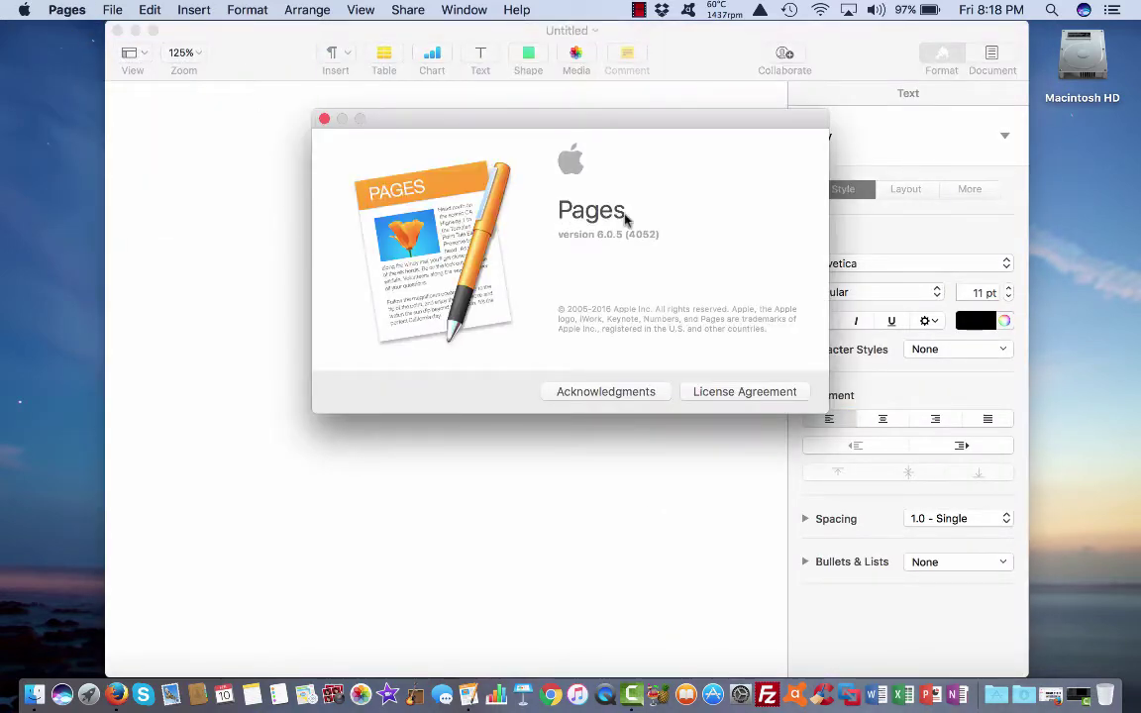
click(324, 119)
click(69, 10)
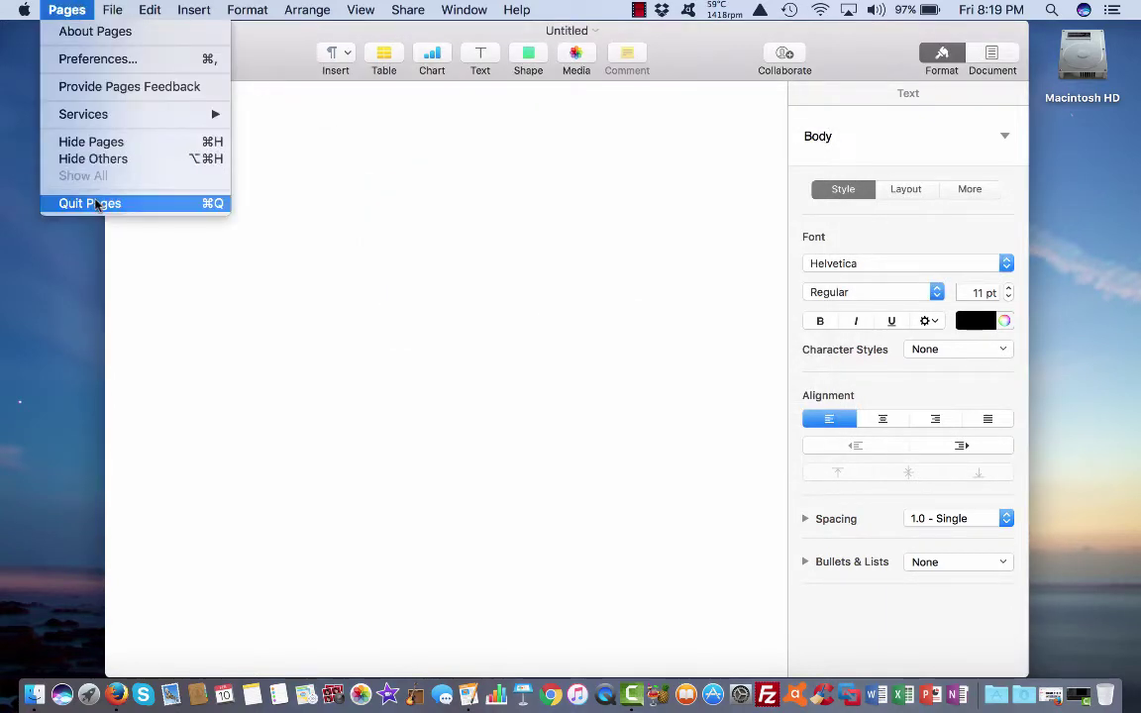
click(89, 203)
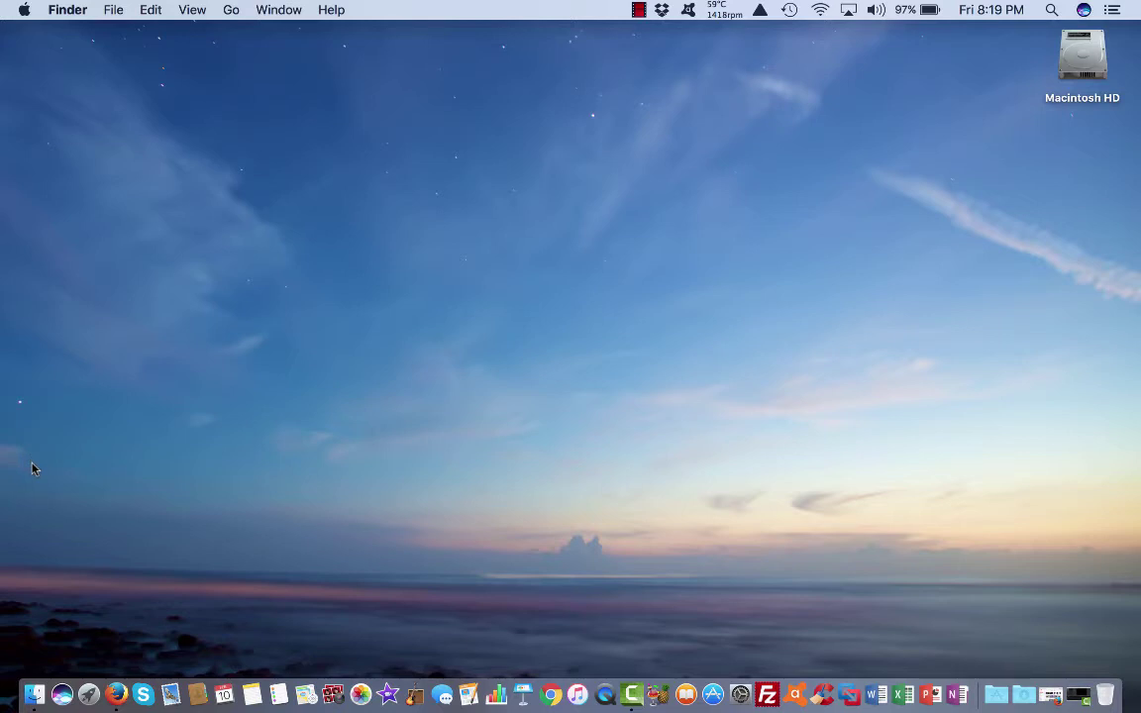
Open the Dashboard from Mission Control, enter a decimal number starting 0.1234567 on the Calculator widget, and clear it
key(ctrl+Up)
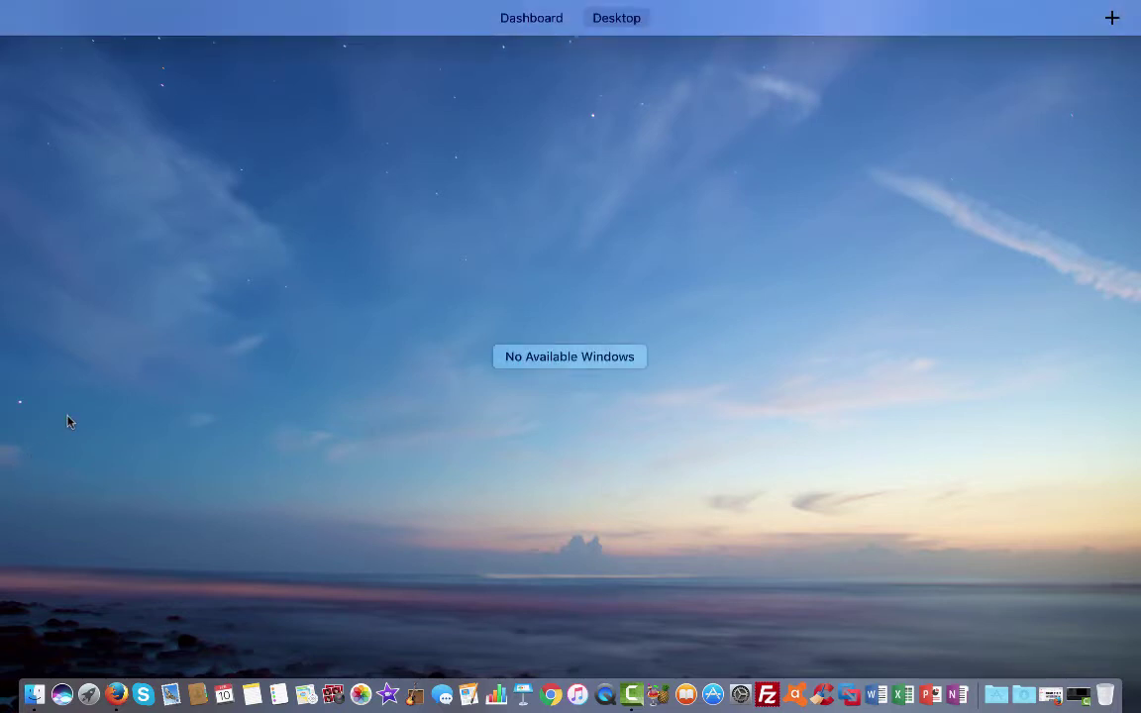
click(527, 34)
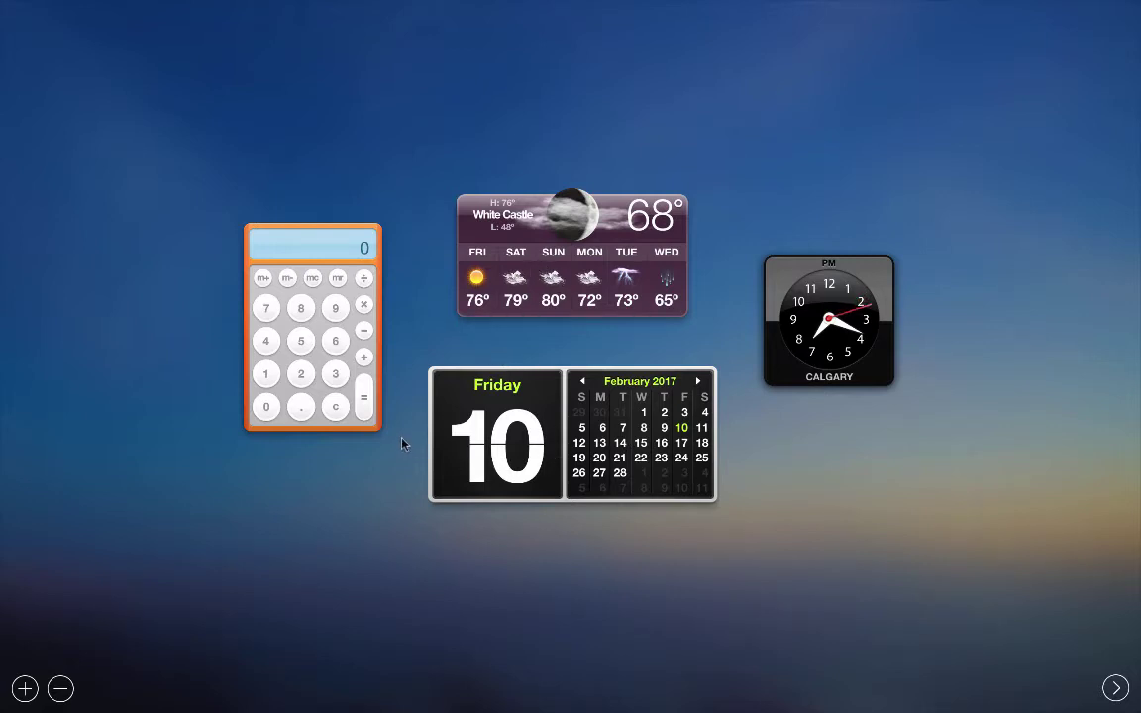
click(270, 404)
click(265, 373)
click(301, 373)
click(335, 373)
click(265, 340)
click(302, 341)
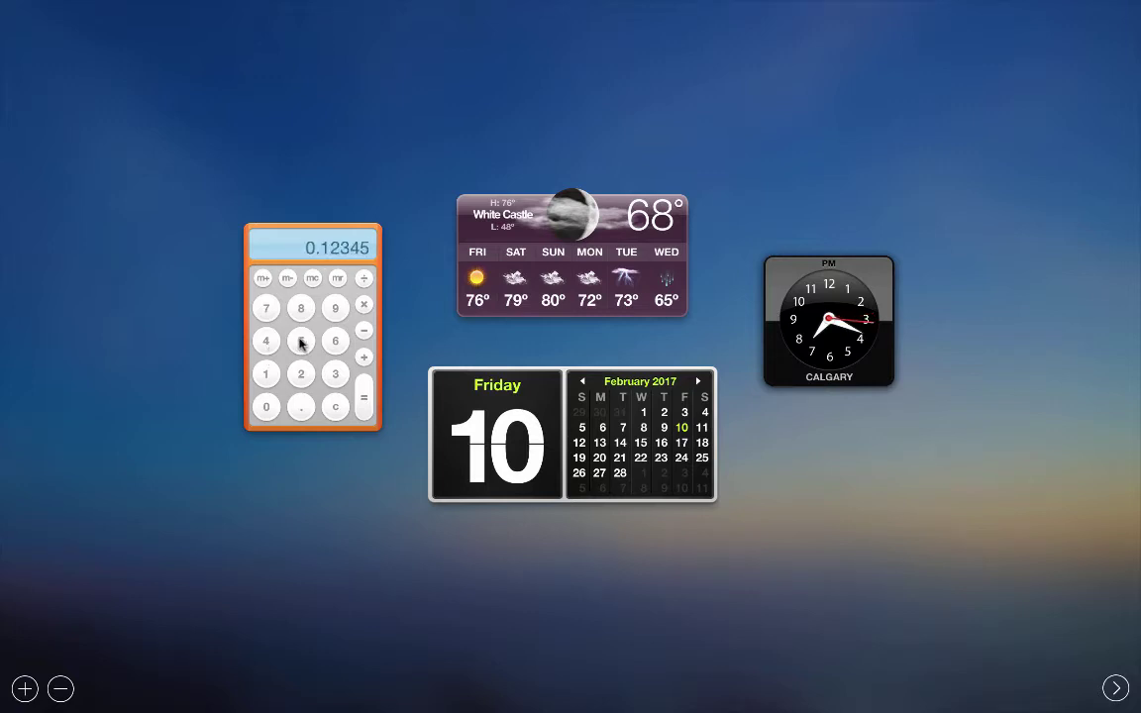
click(335, 341)
click(273, 312)
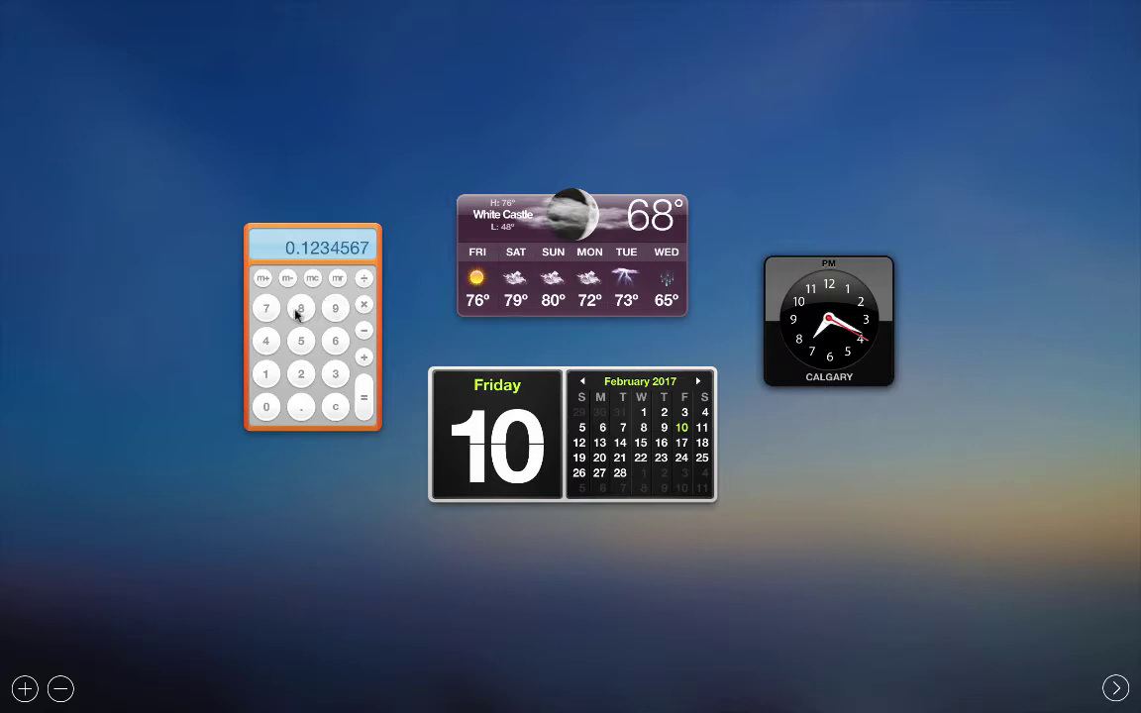
click(337, 310)
click(335, 404)
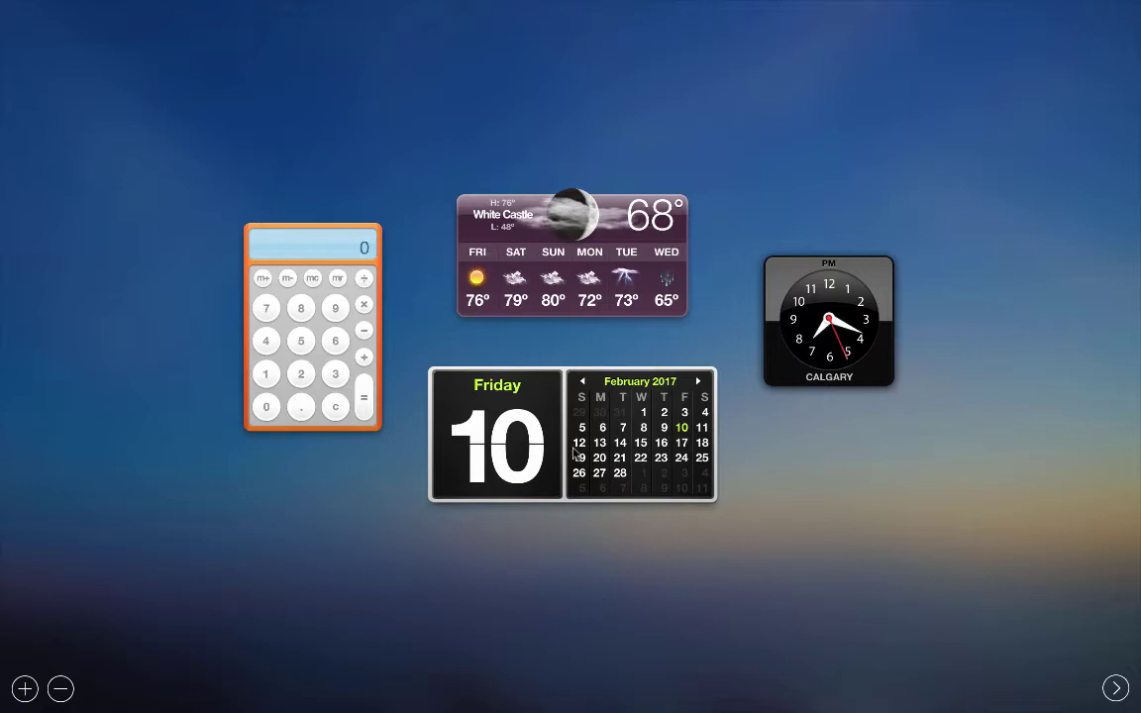
Look at the Weather widget's settings and set the World Clock widget's city to Chicago
click(679, 311)
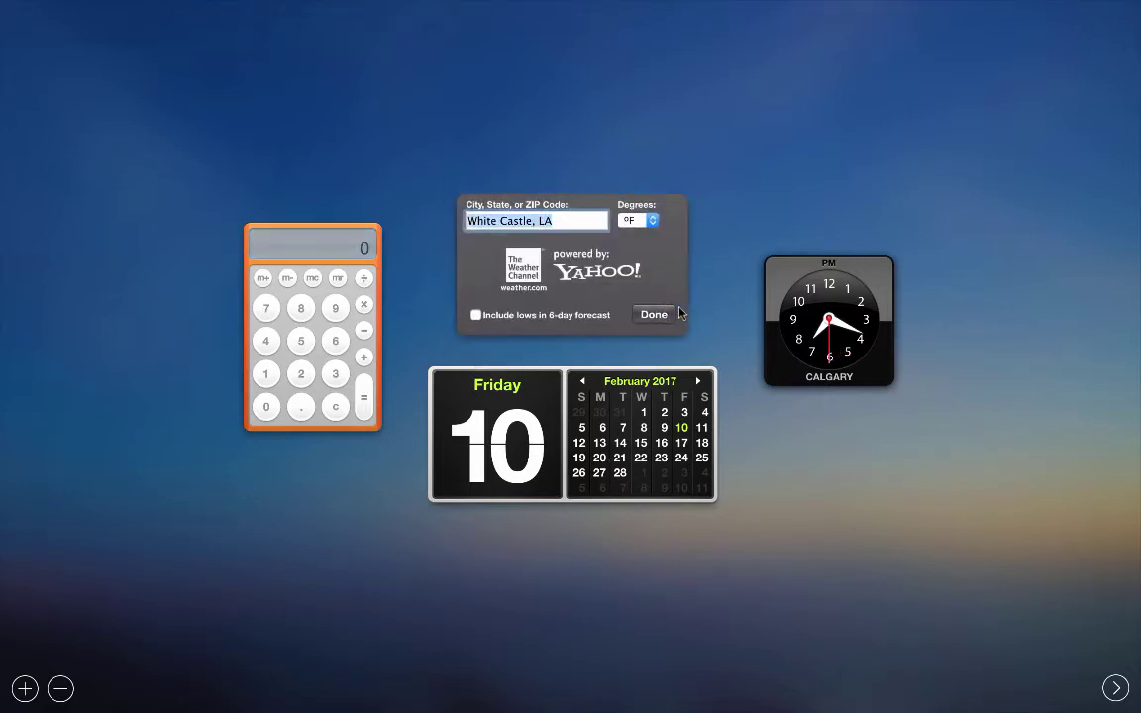
click(654, 315)
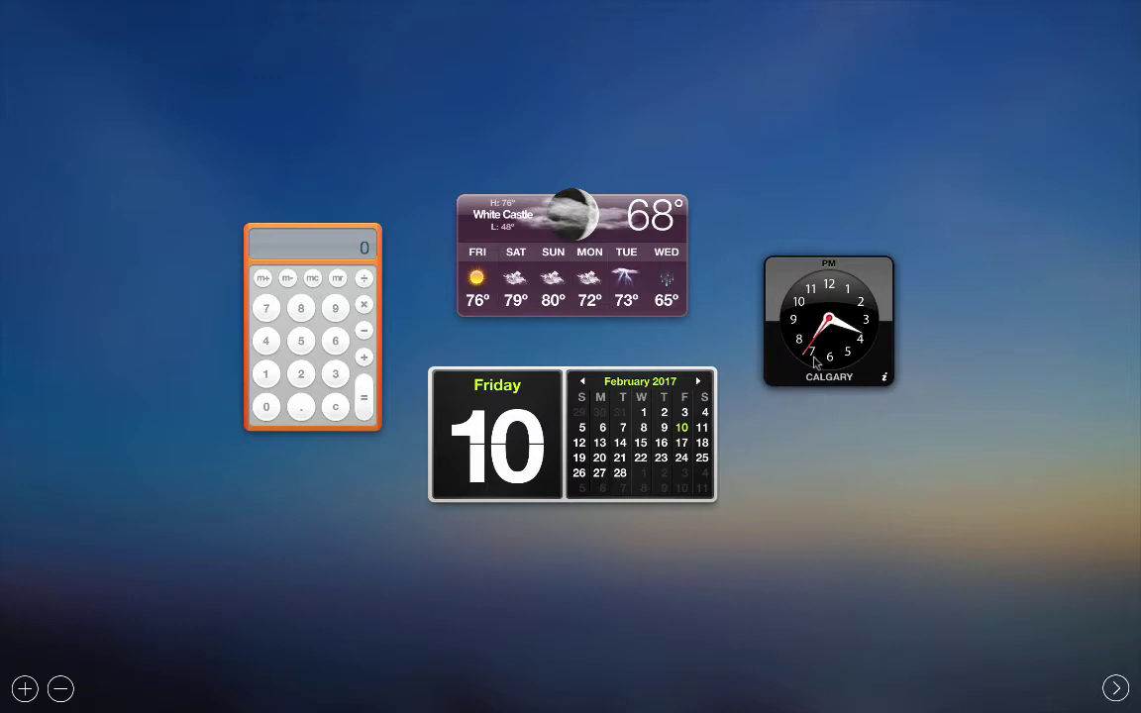
click(884, 378)
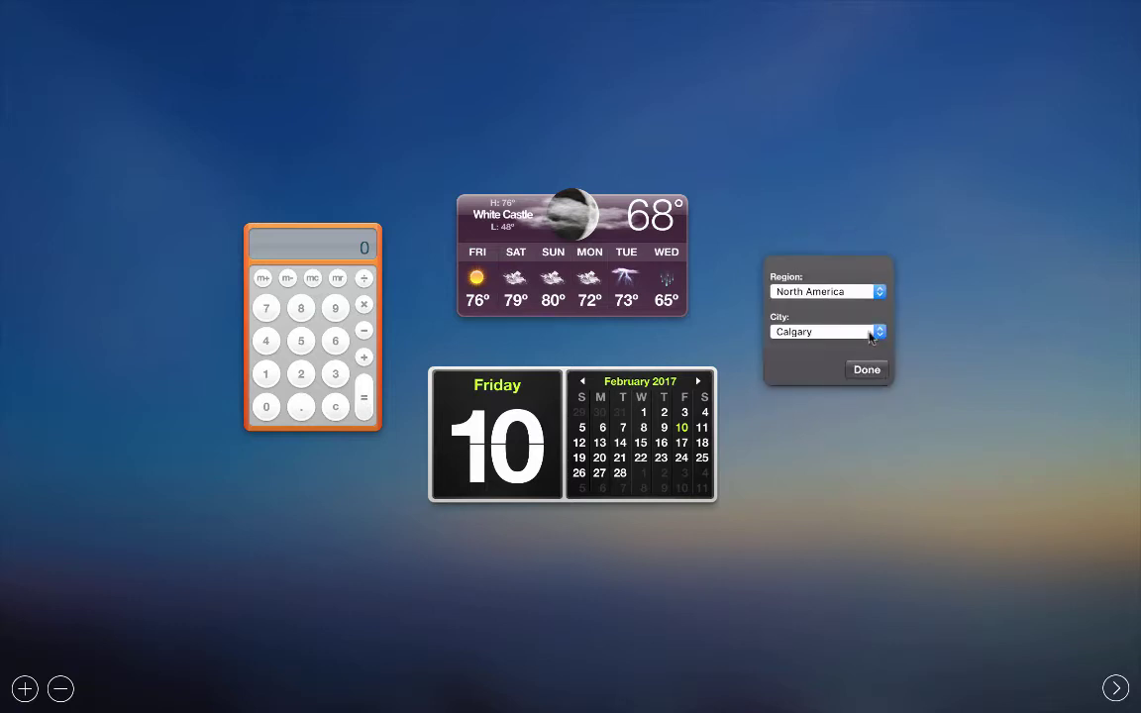
click(870, 335)
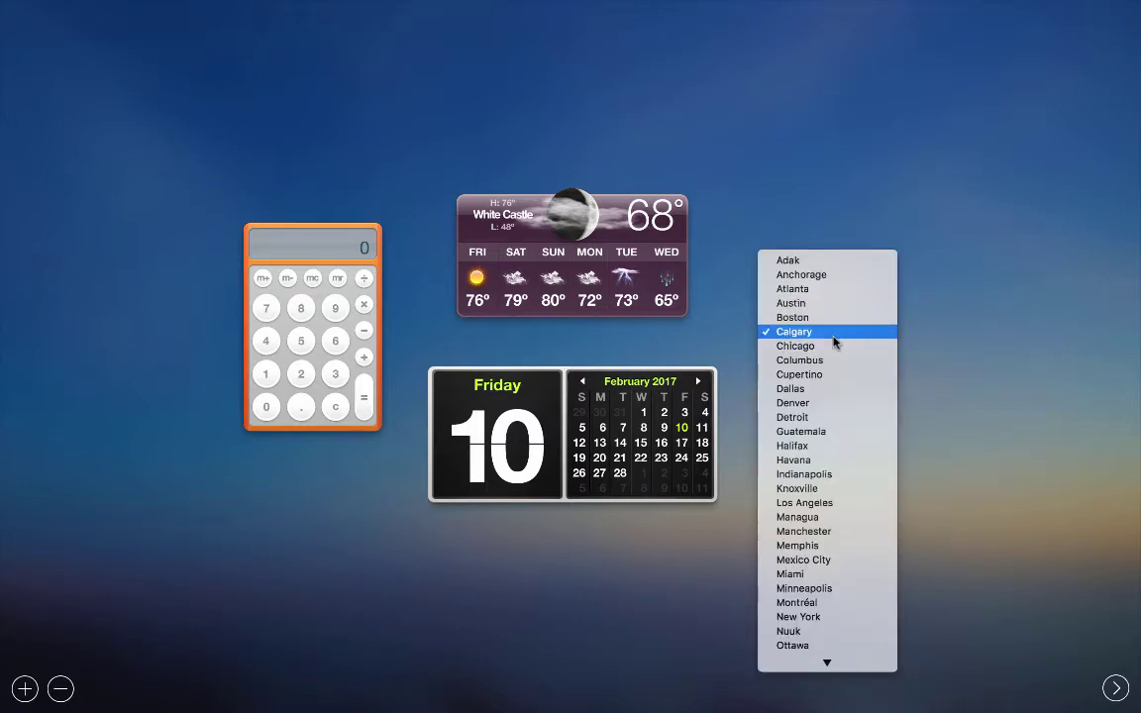
click(833, 346)
key(Return)
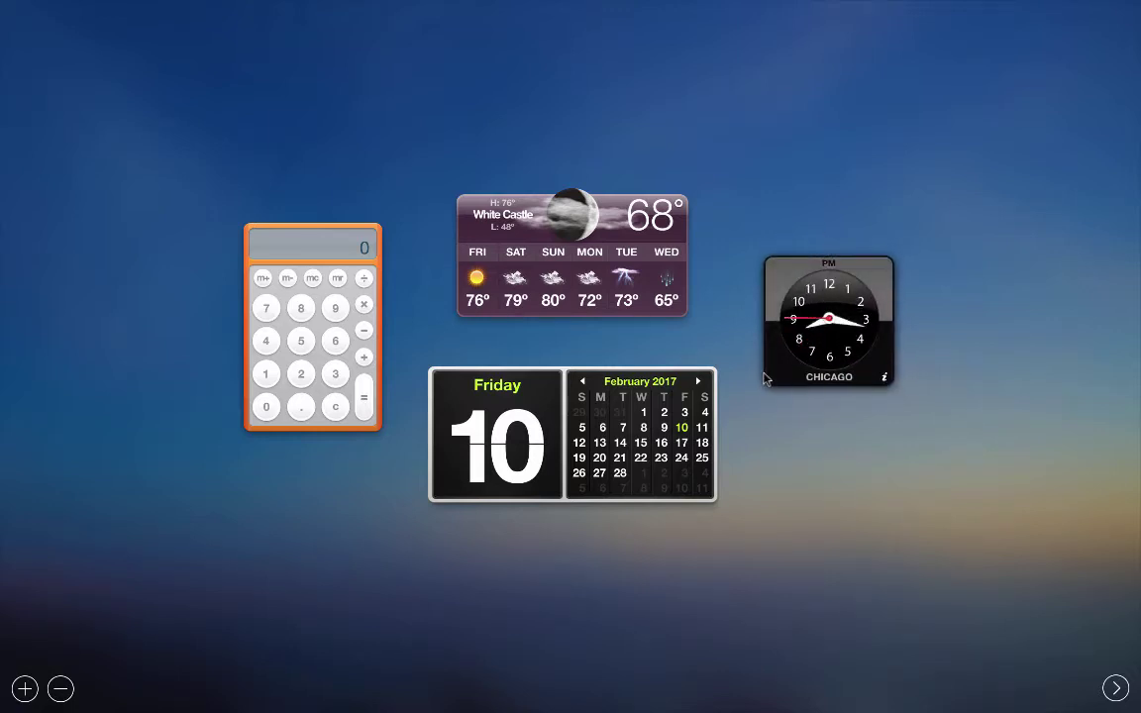
Look through the widgets available for the Dashboard and return to the desktop
click(24, 688)
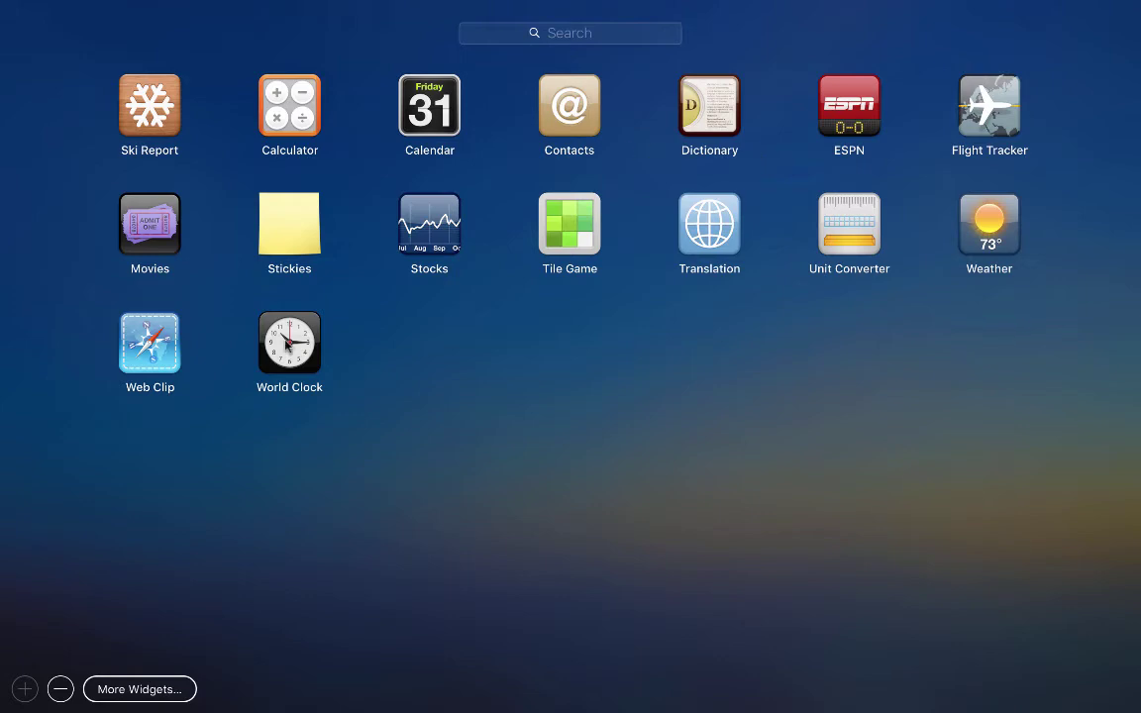
click(112, 562)
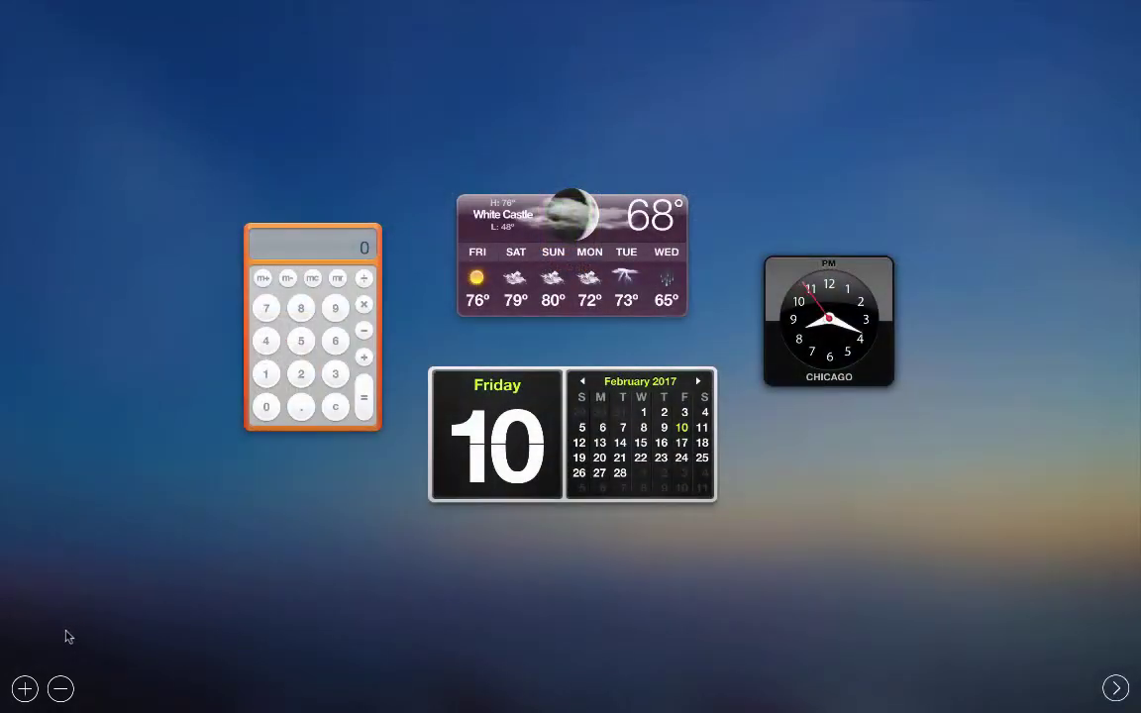
key(ctrl+Up)
click(600, 39)
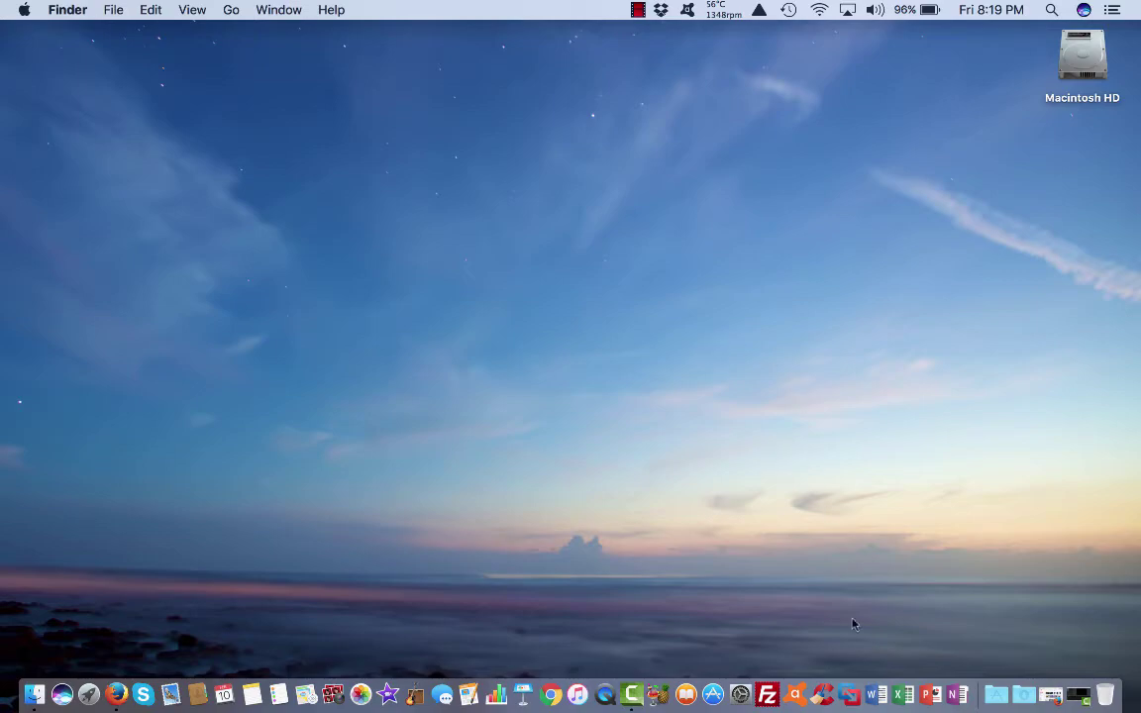
Restore the minimized Firefox window, and add and switch to a second desktop space in Mission Control
click(1054, 696)
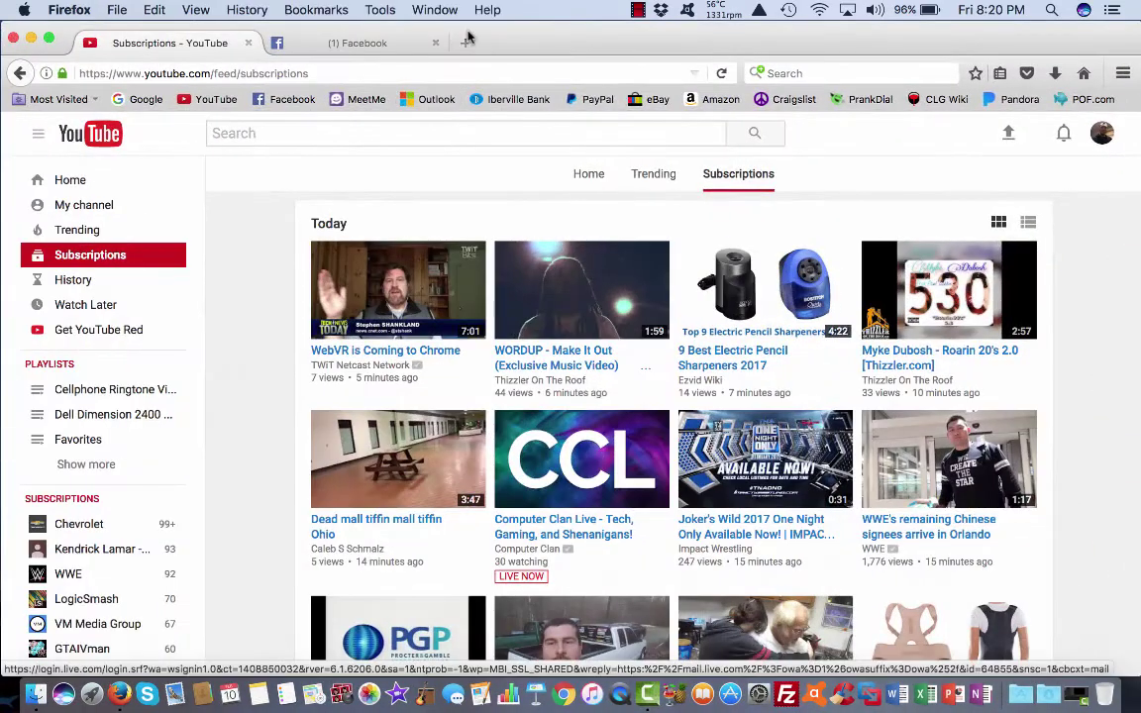
key(ctrl+Up)
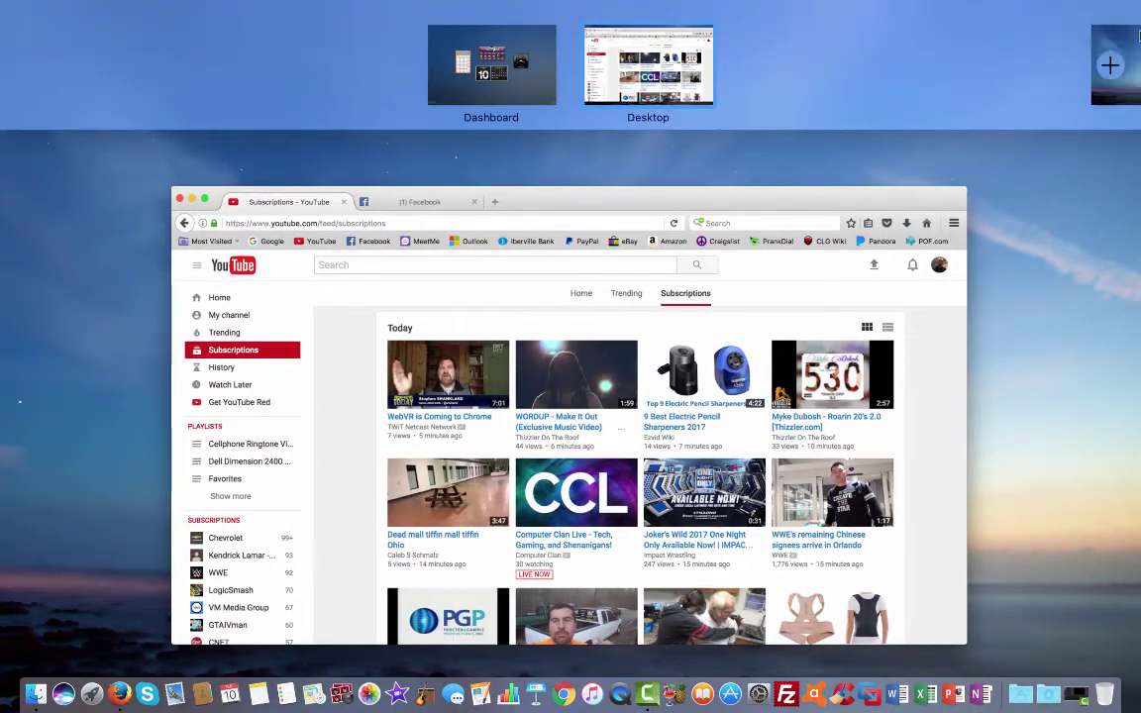
click(1109, 65)
click(781, 61)
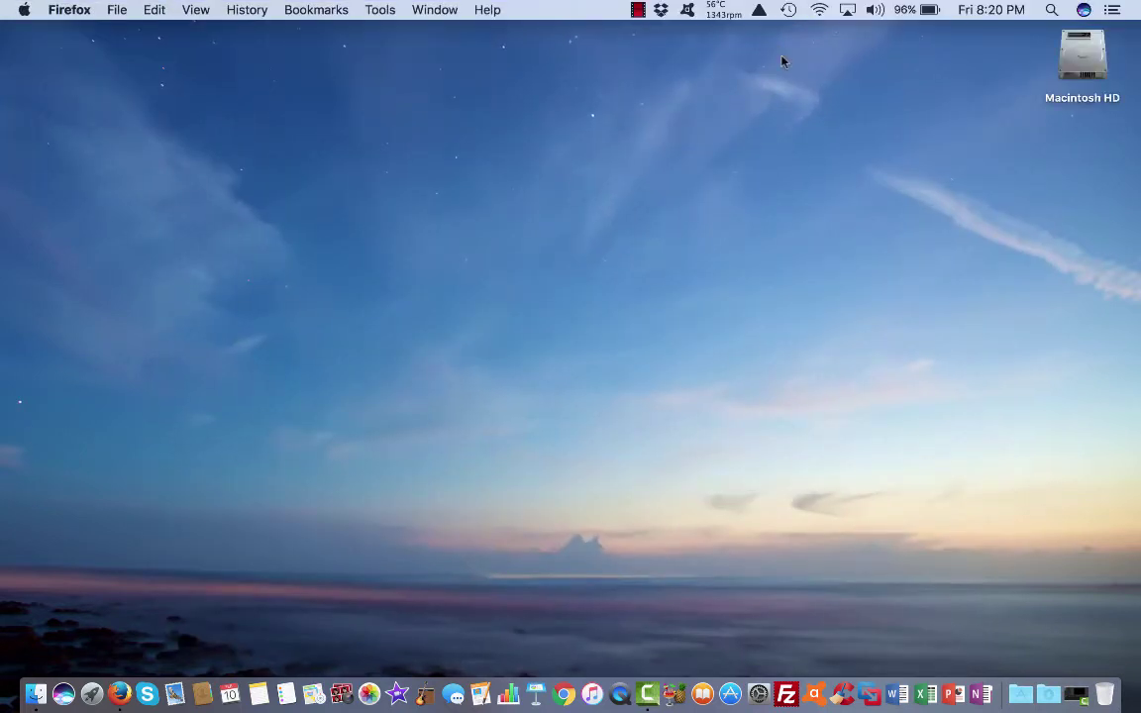
Launch QuickTime Player on Desktop 2, and switch to Desktop 1 and back in Mission Control
click(621, 698)
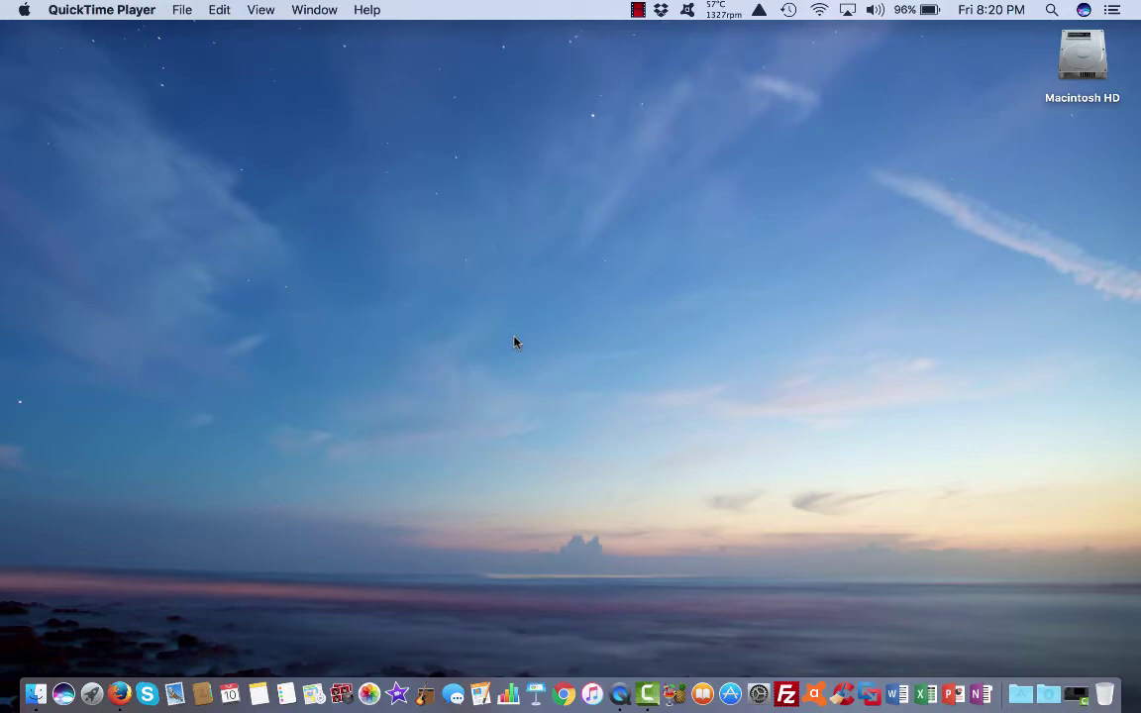
key(ctrl+Up)
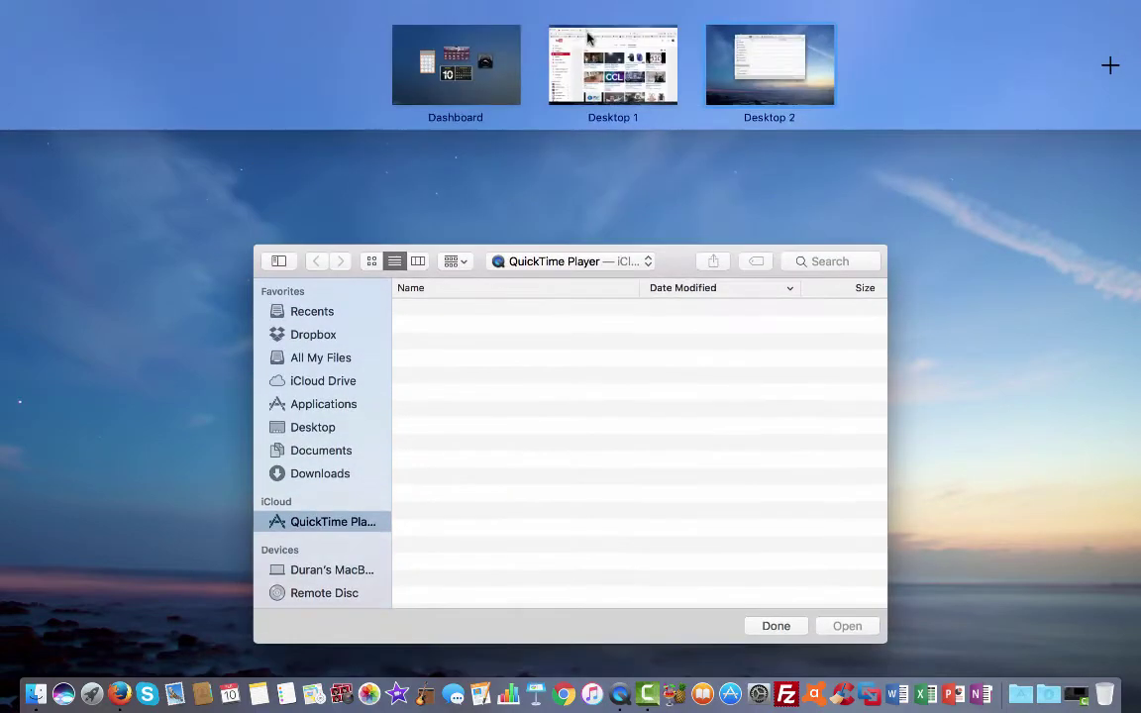
click(644, 89)
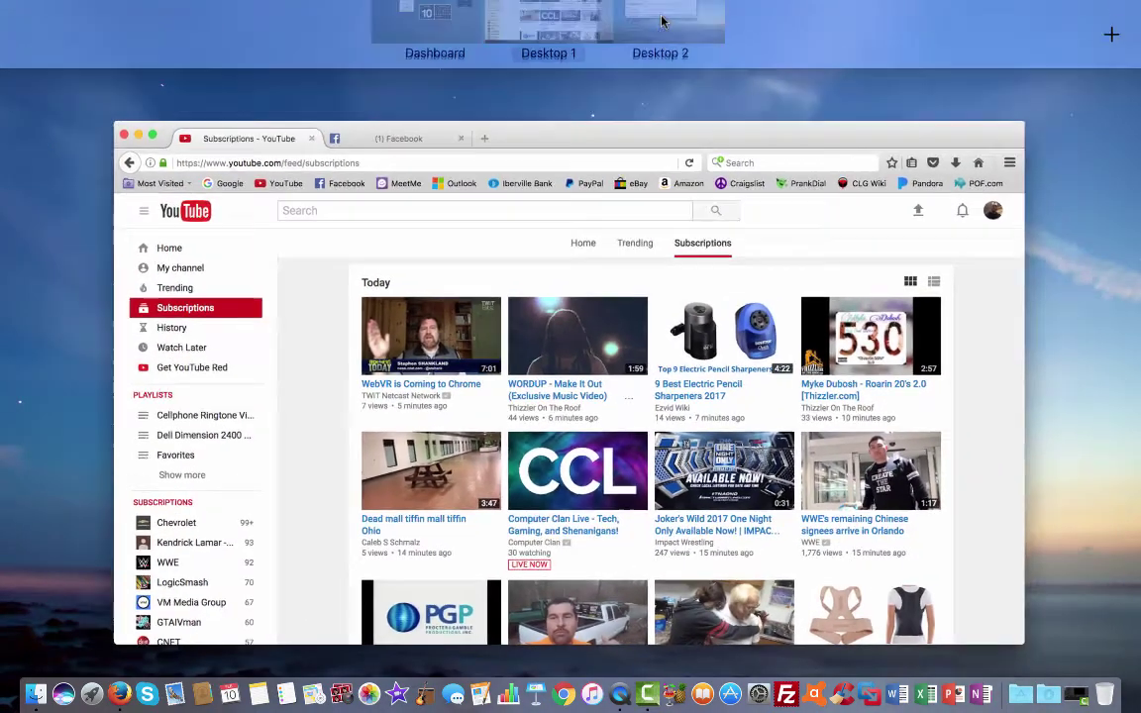
click(660, 22)
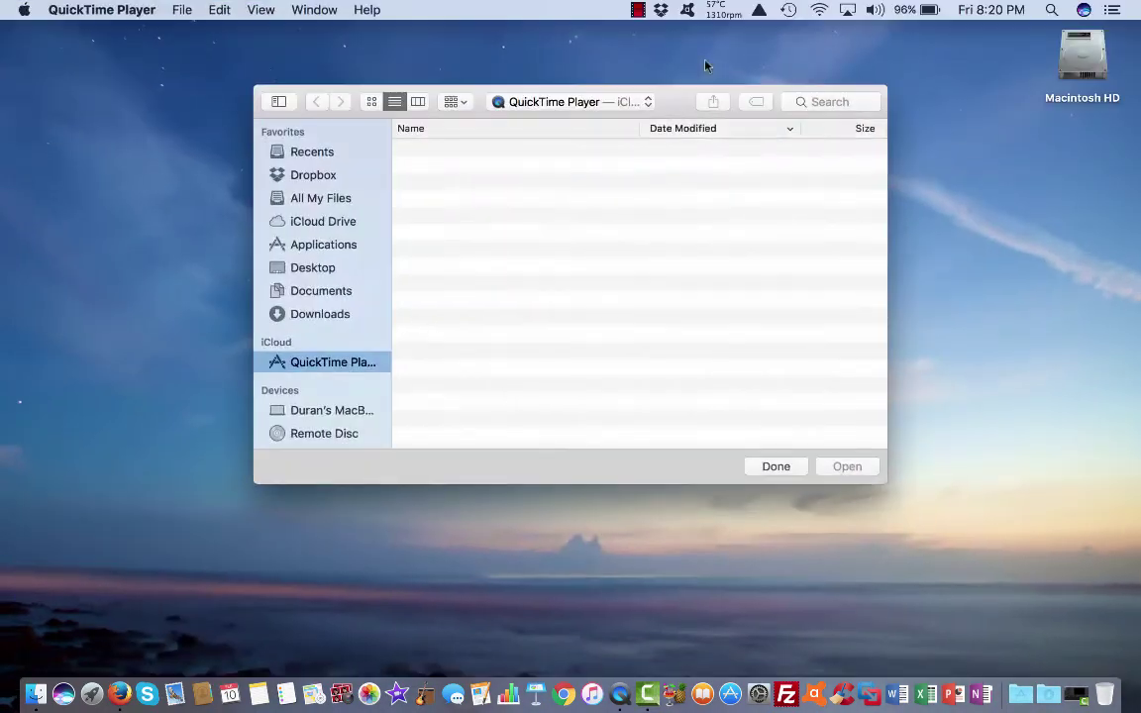
Remove Desktop 2 in Mission Control, return to Desktop 1, and quit QuickTime Player
key(ctrl+Up)
mouse_move(685, 32)
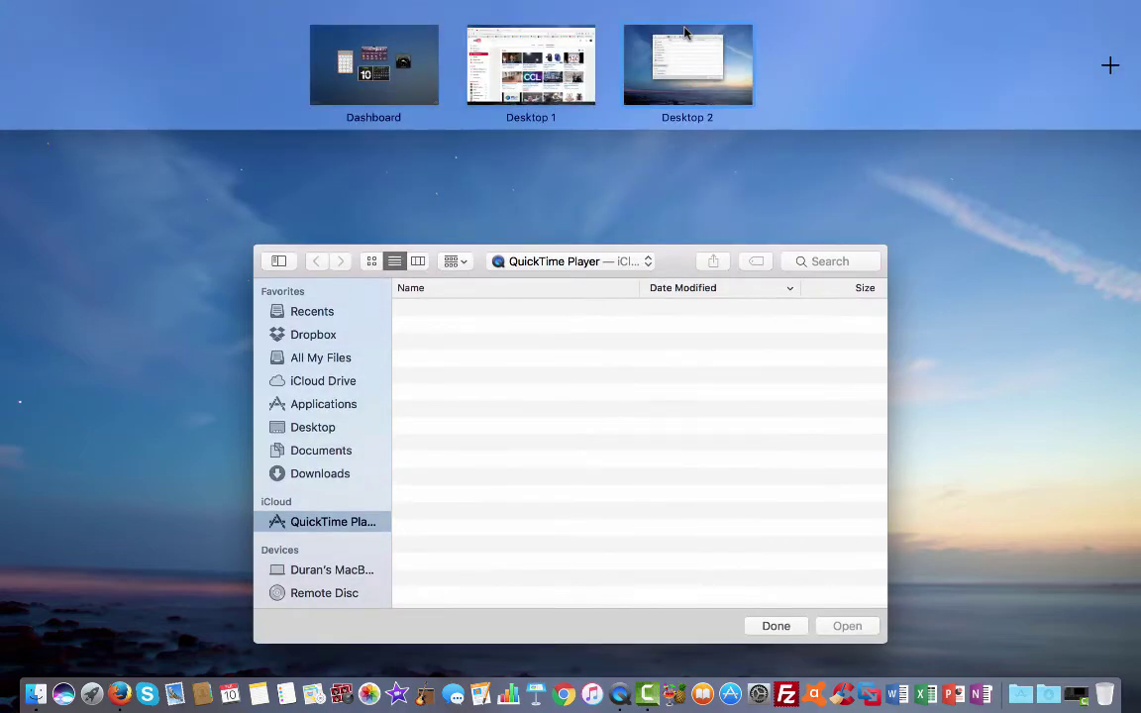
click(662, 24)
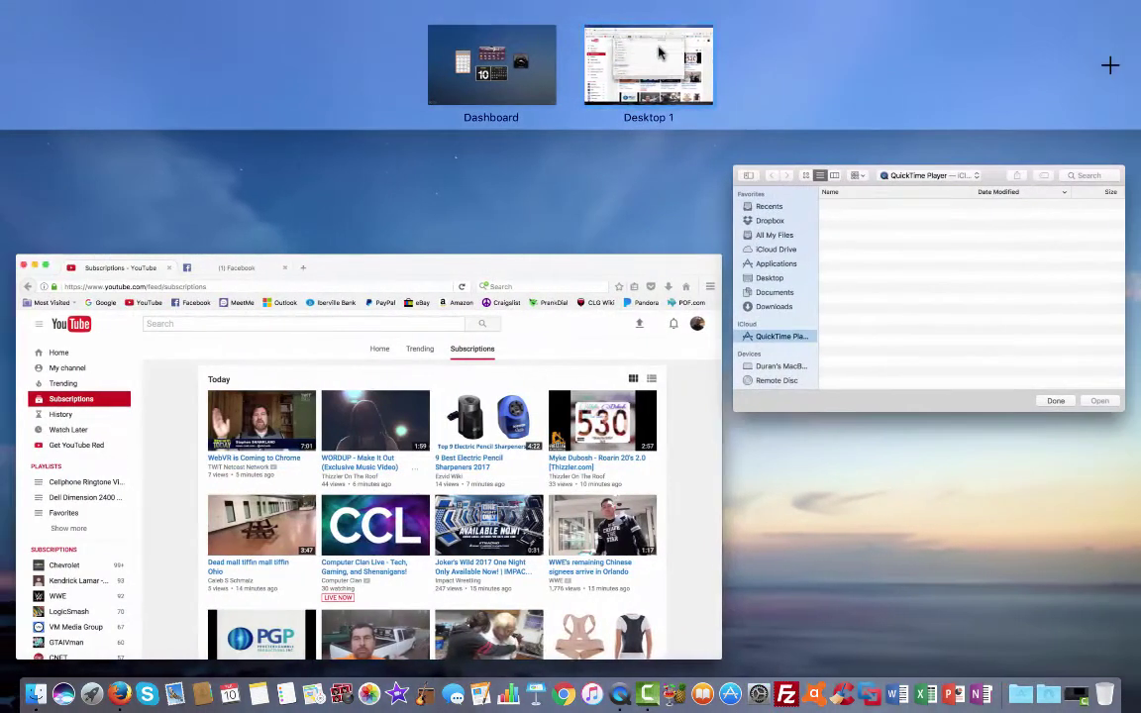
click(661, 51)
click(117, 9)
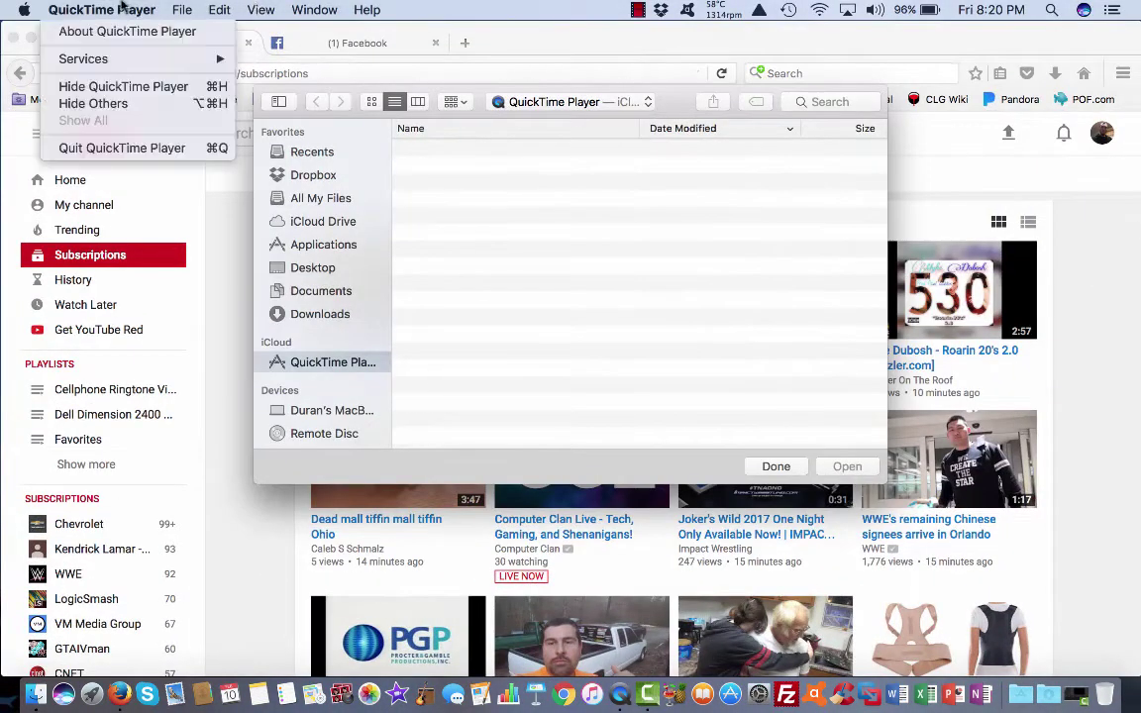
click(114, 147)
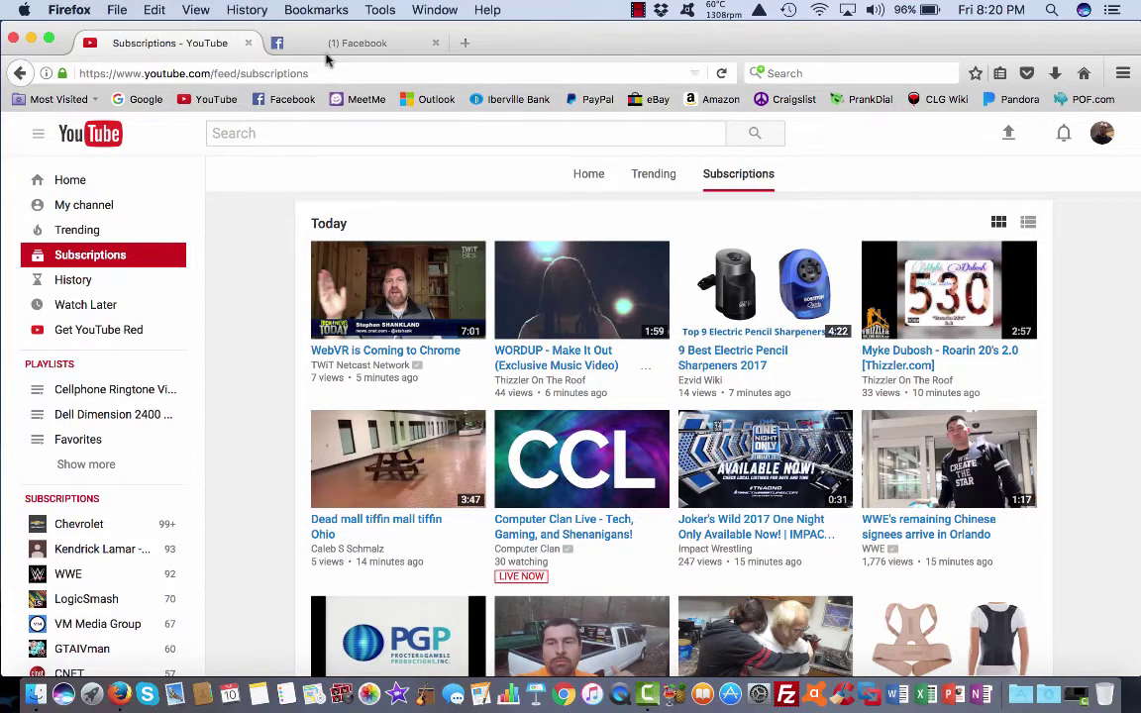
View the notifications in Firefox's Facebook tab and return to the YouTube subscriptions tab
click(330, 43)
click(858, 129)
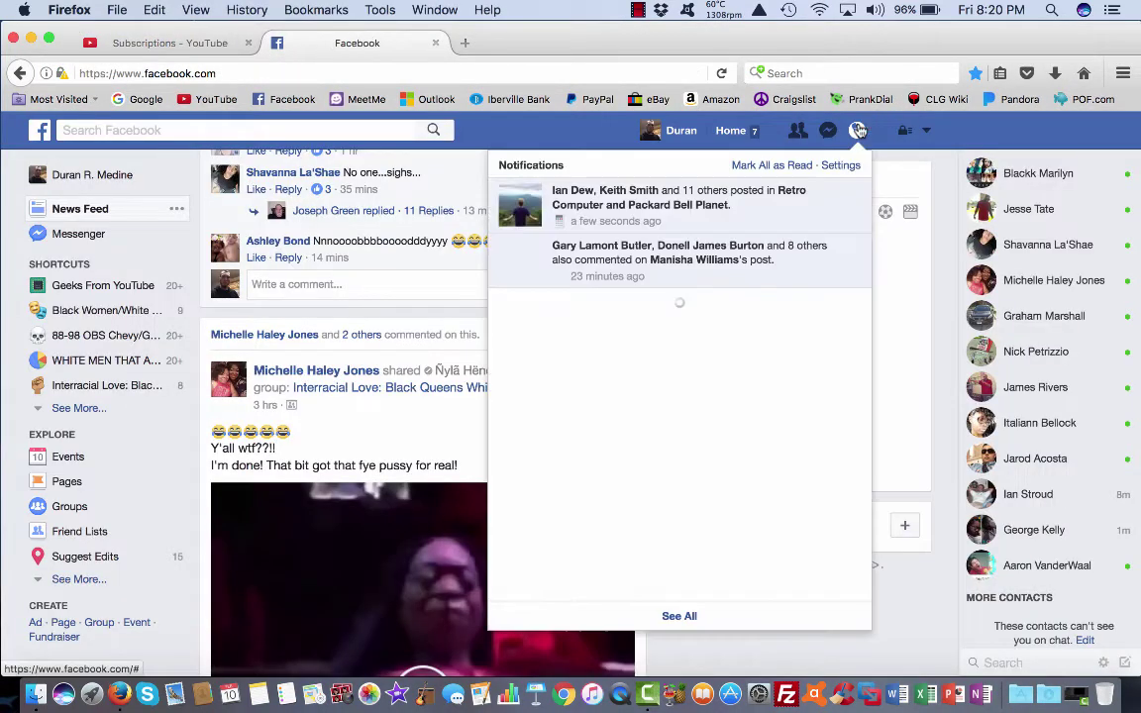
click(858, 129)
click(209, 42)
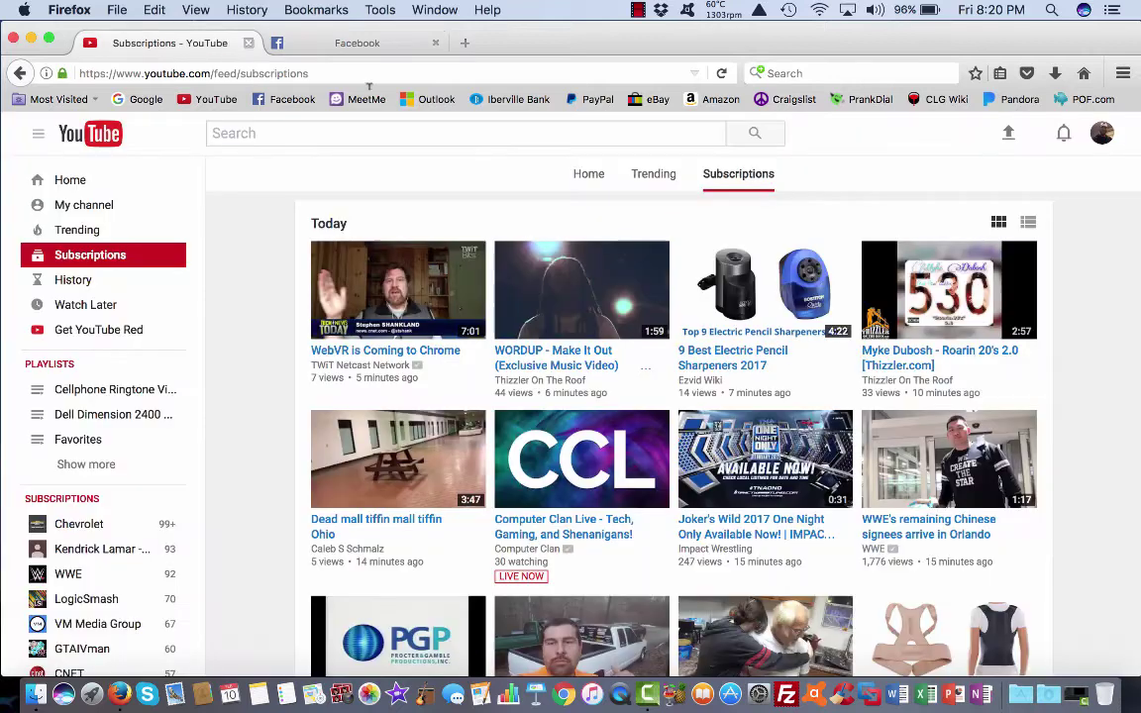
Open and dismiss Siri, and view the Today widgets in Notification Center before closing it
click(1083, 10)
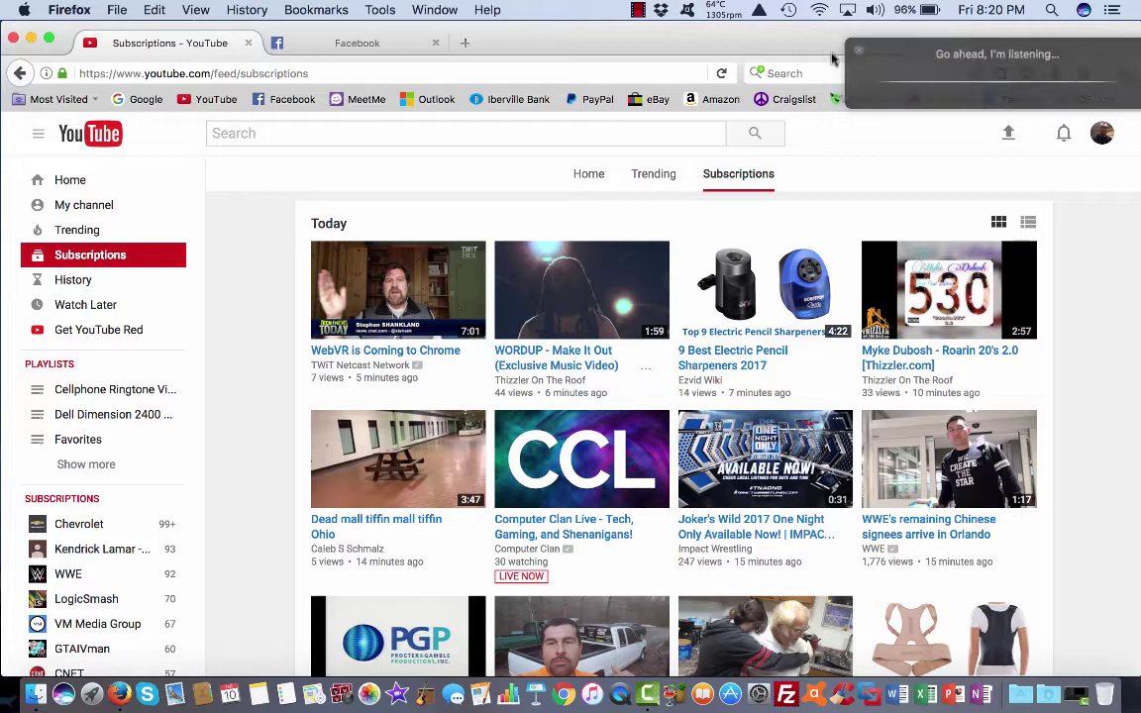
click(832, 50)
click(1113, 10)
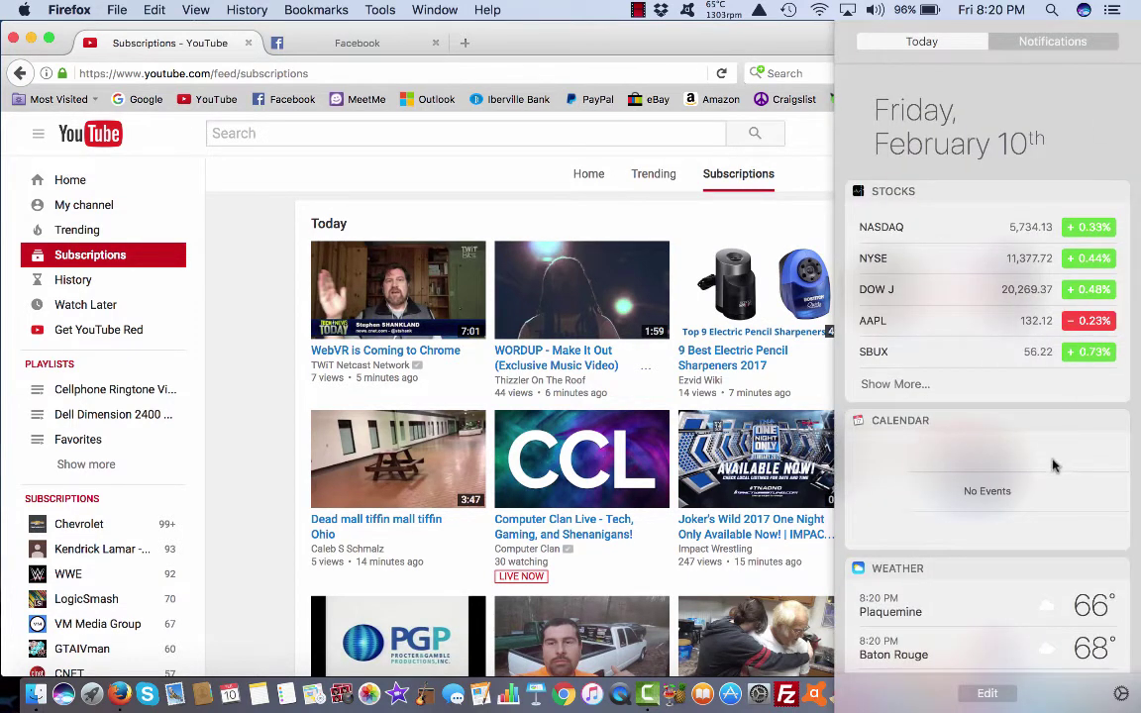
click(1113, 10)
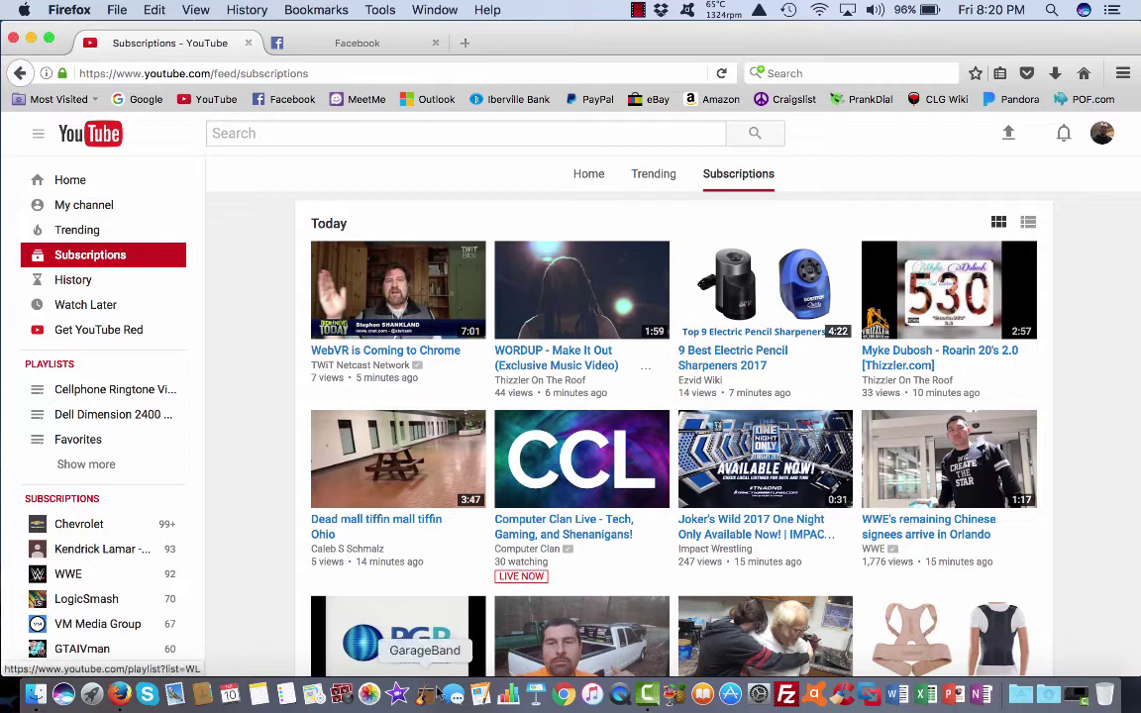
Try Dock magnification in System Preferences, turn it back off, and close the preferences window
click(759, 693)
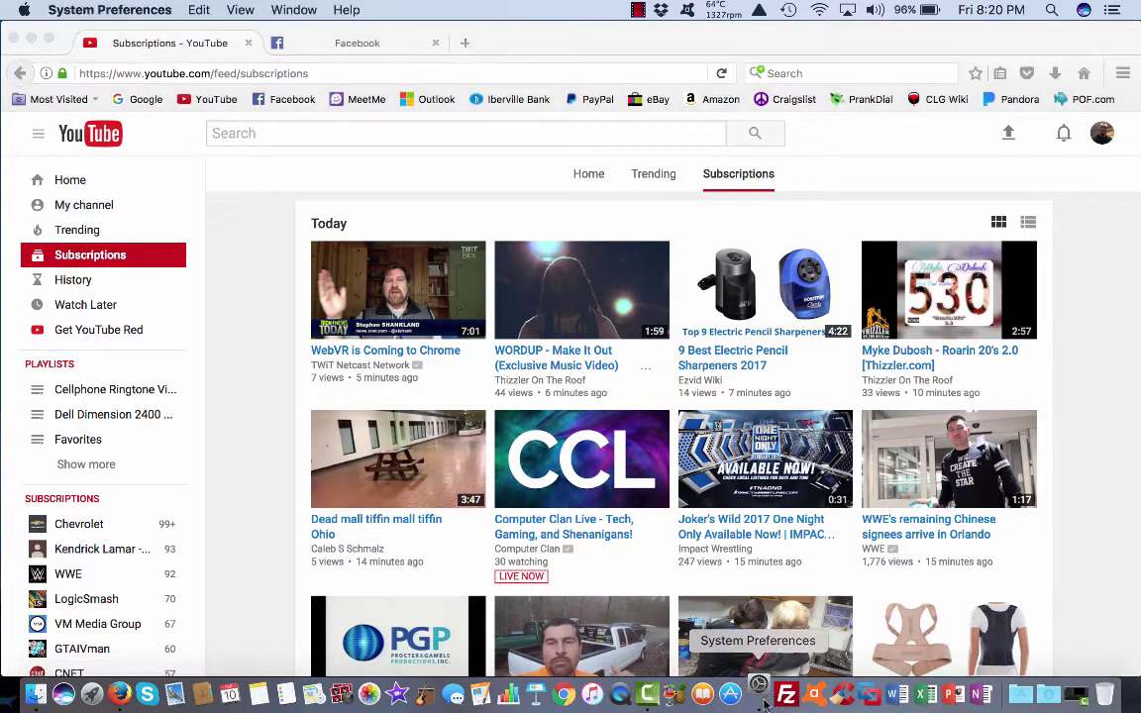
drag(394, 168, 406, 103)
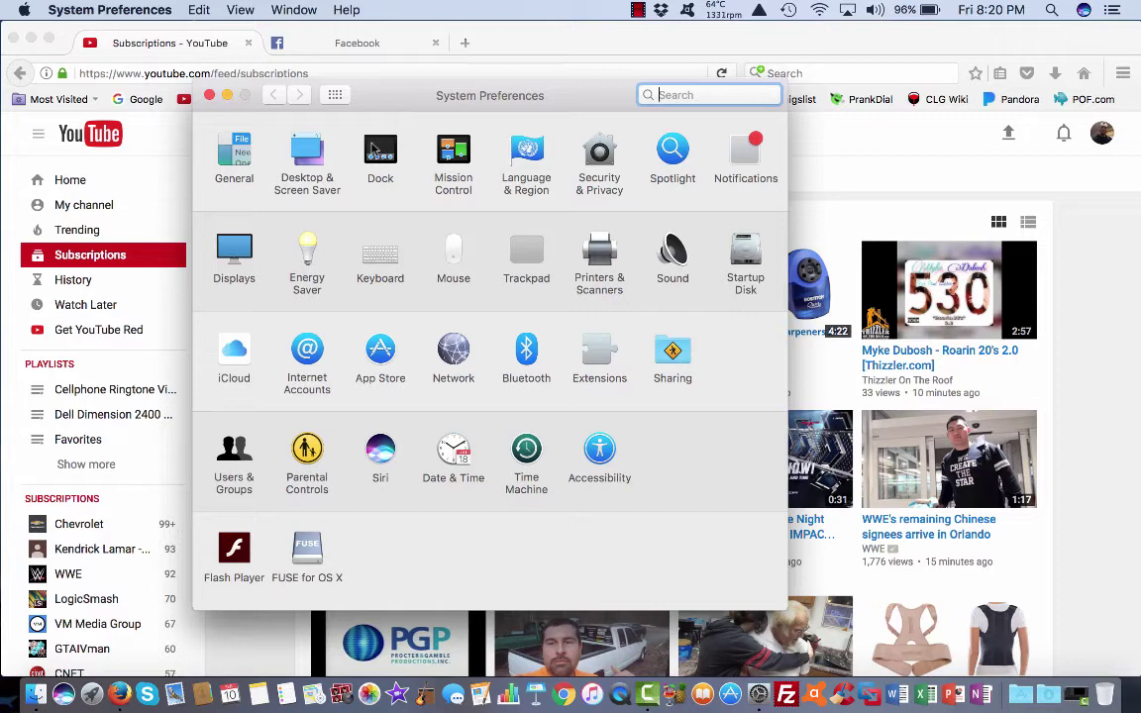
click(377, 151)
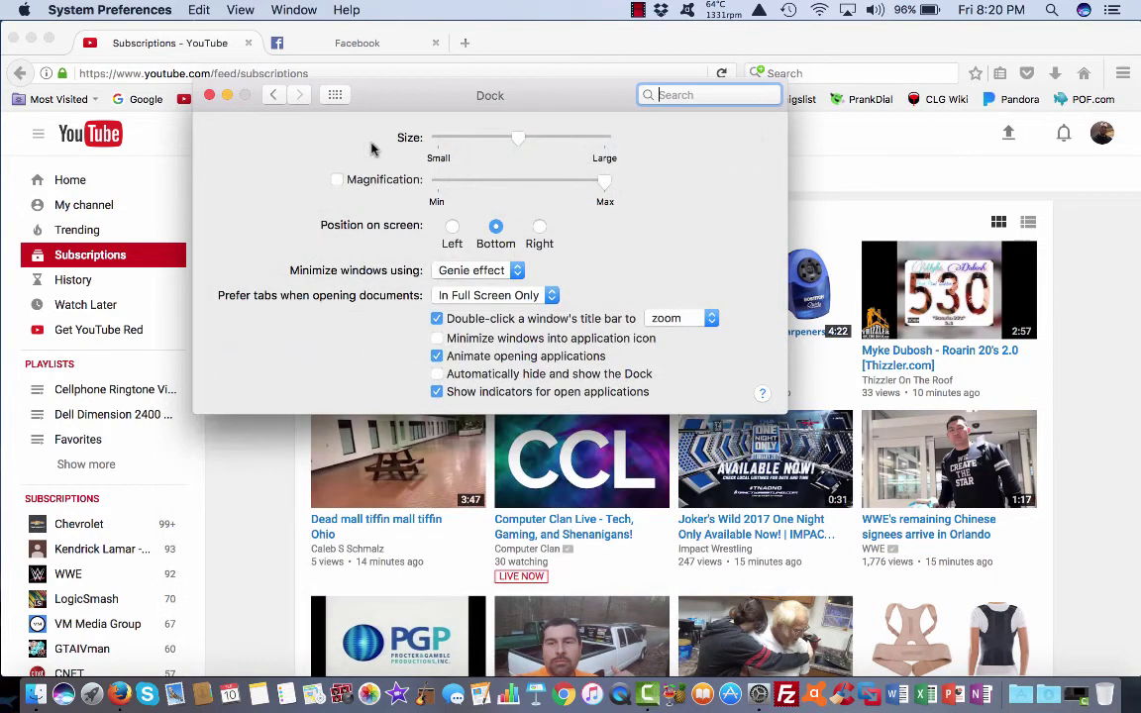
click(337, 180)
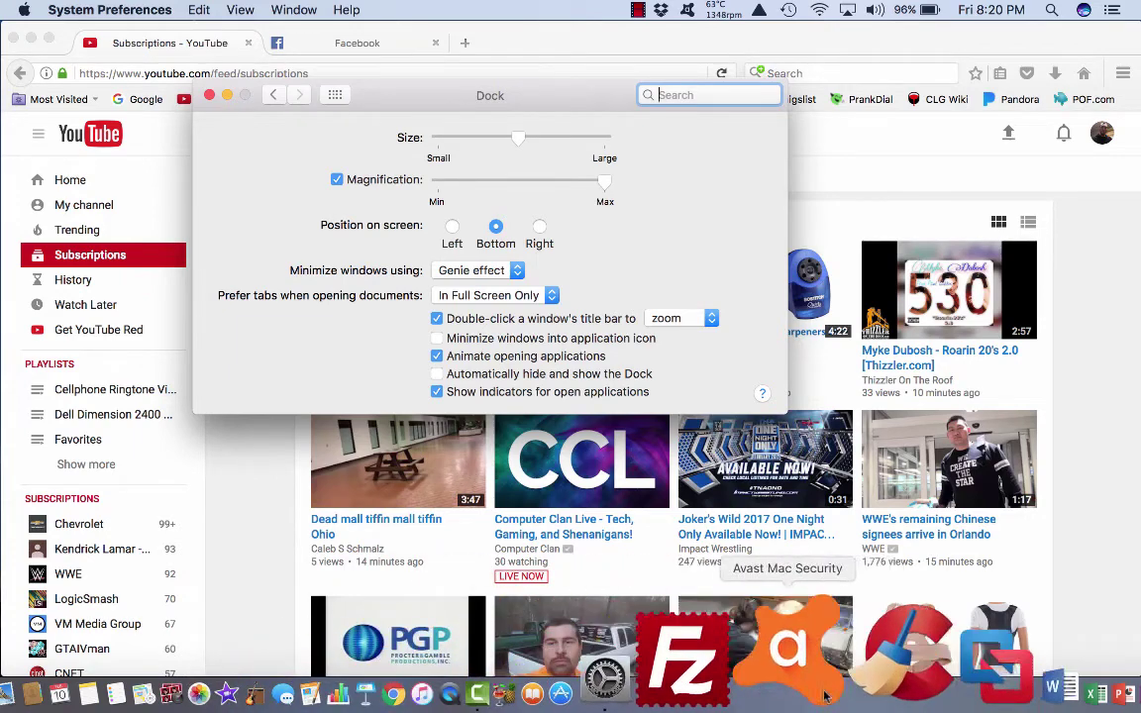
click(336, 181)
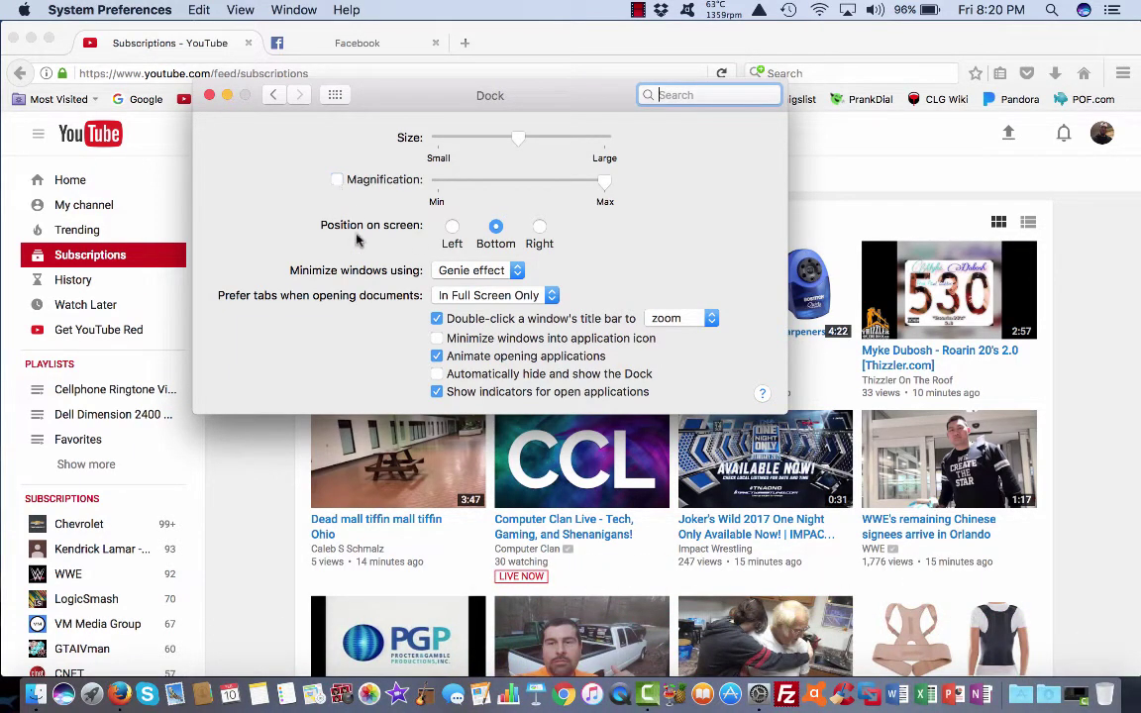
click(210, 95)
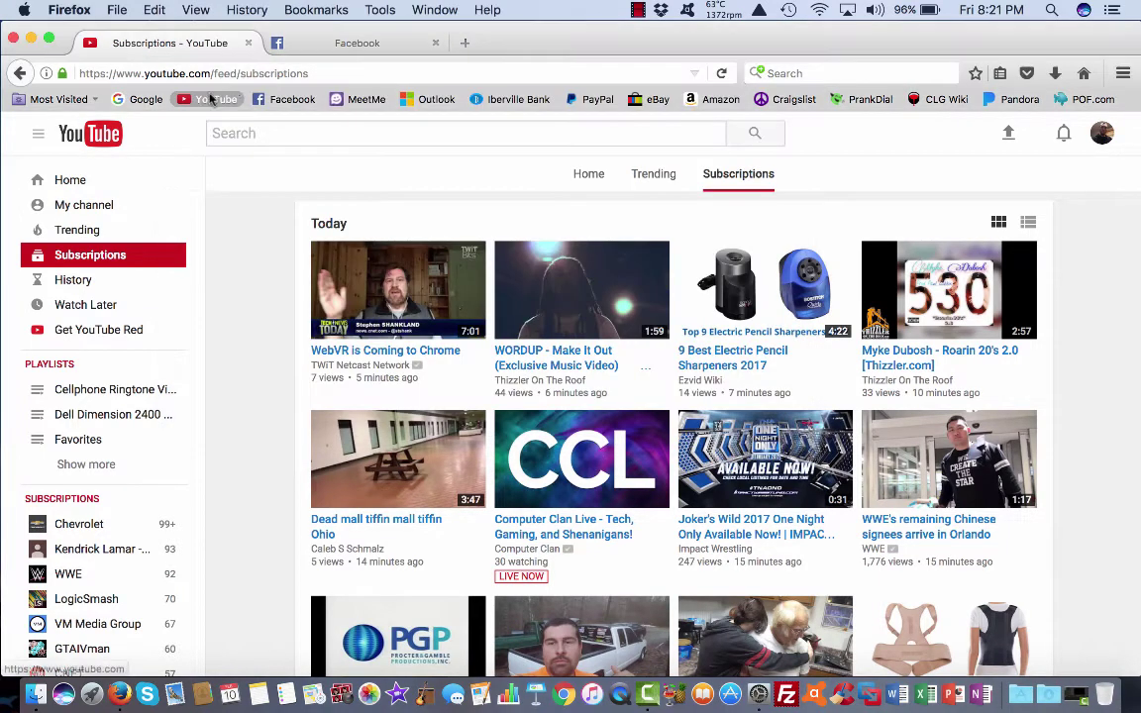
Launch Terminal from the Utilities folder inside the Applications stack
click(1050, 697)
click(1020, 697)
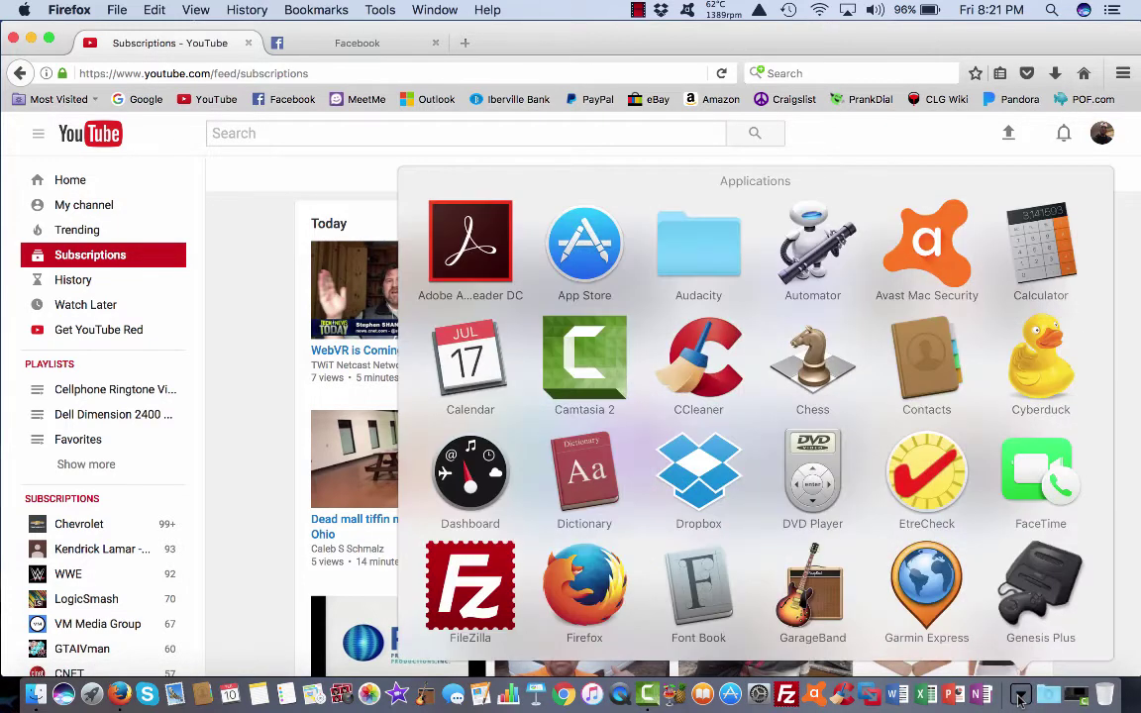
scroll(906, 415, down, 10)
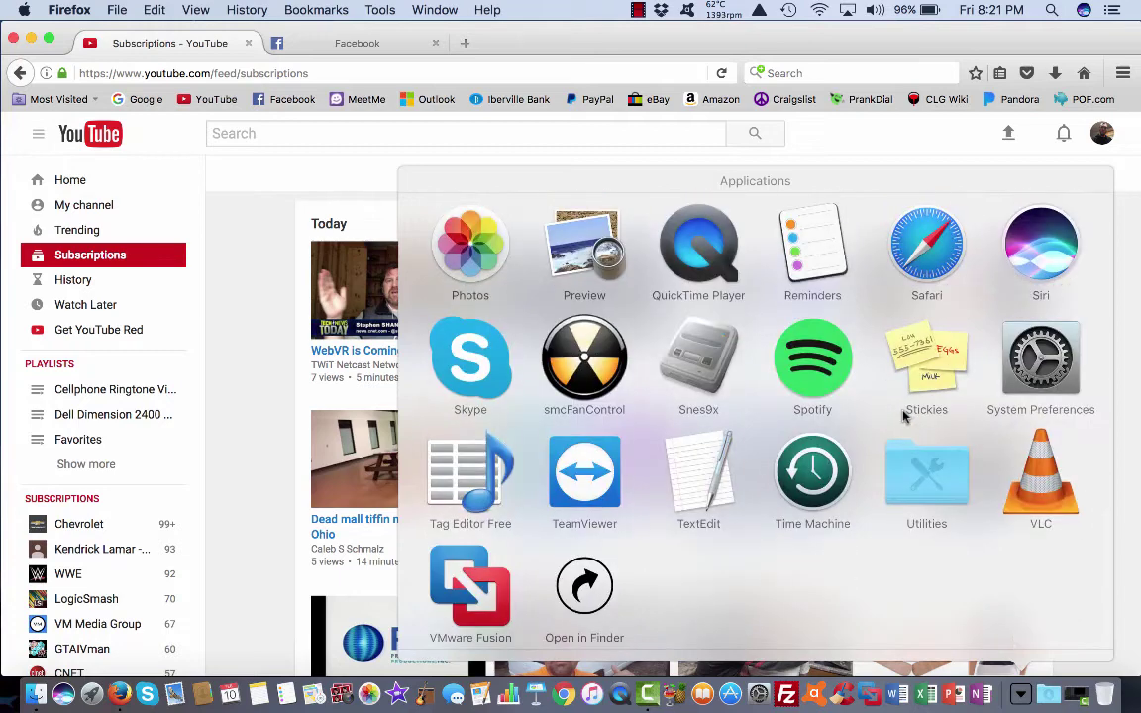
click(911, 473)
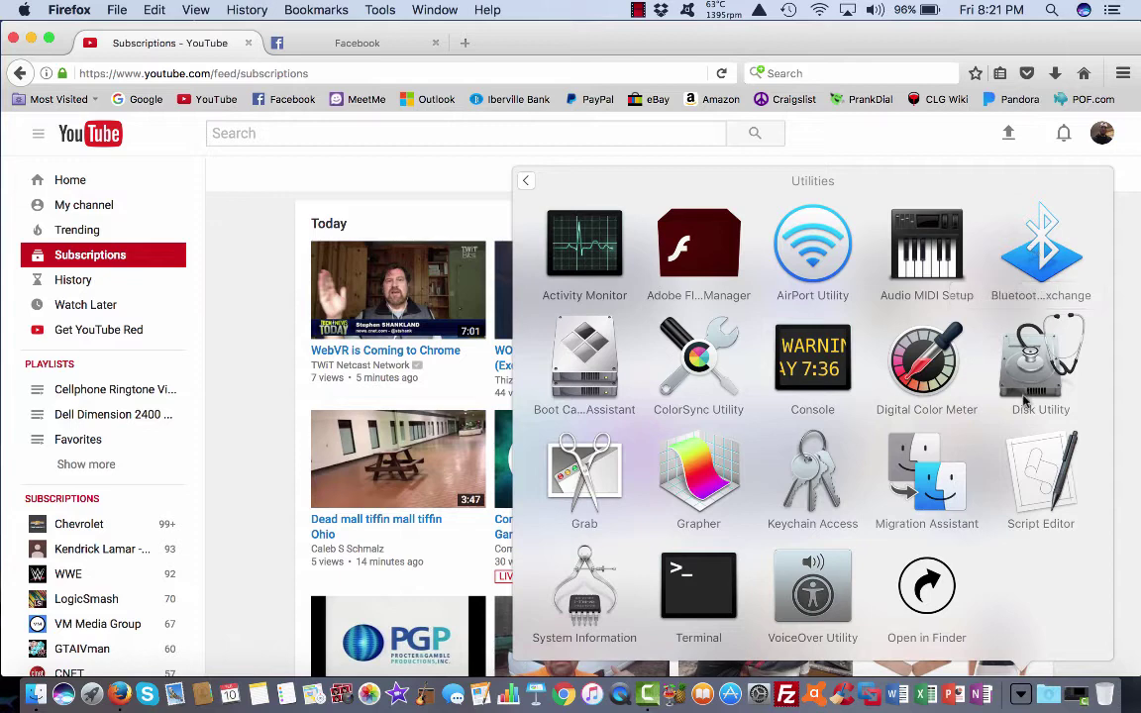
click(694, 588)
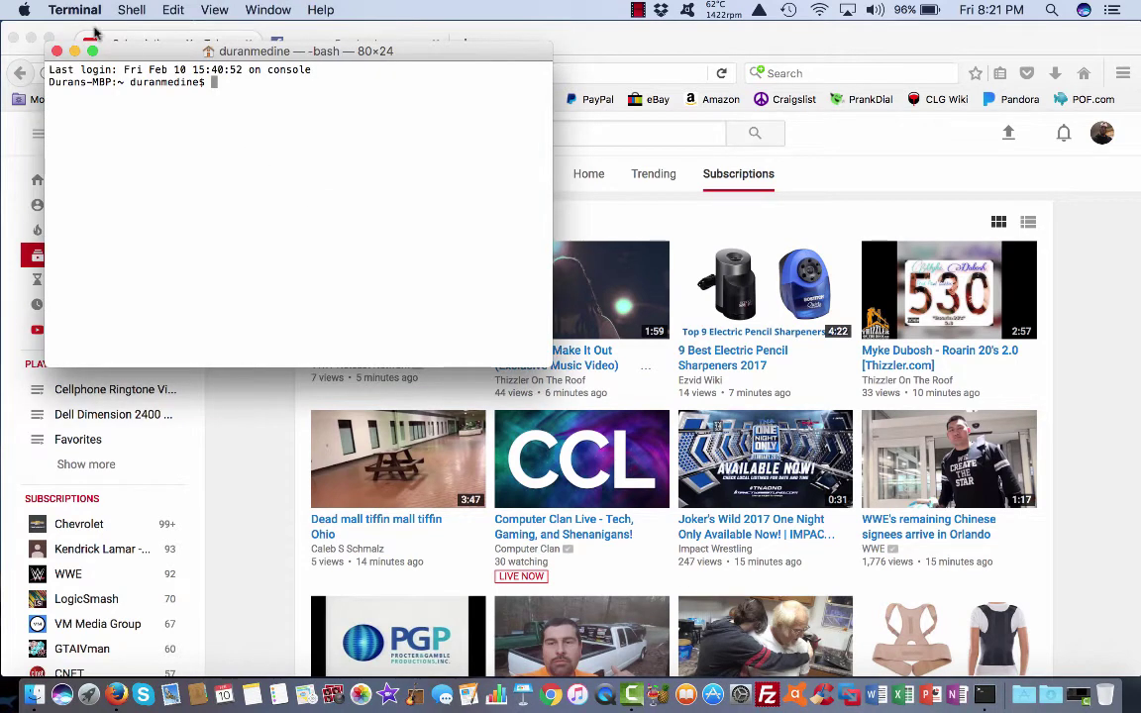
View Terminal's version information and quit Terminal
click(66, 9)
click(74, 30)
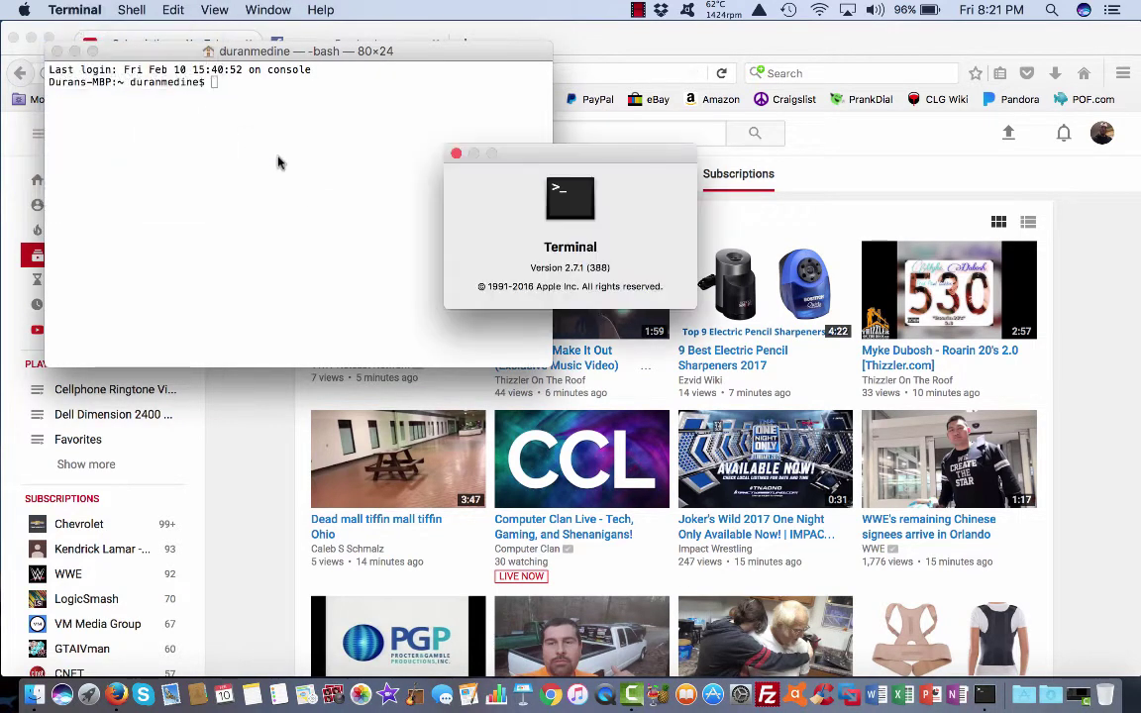
click(456, 155)
click(74, 9)
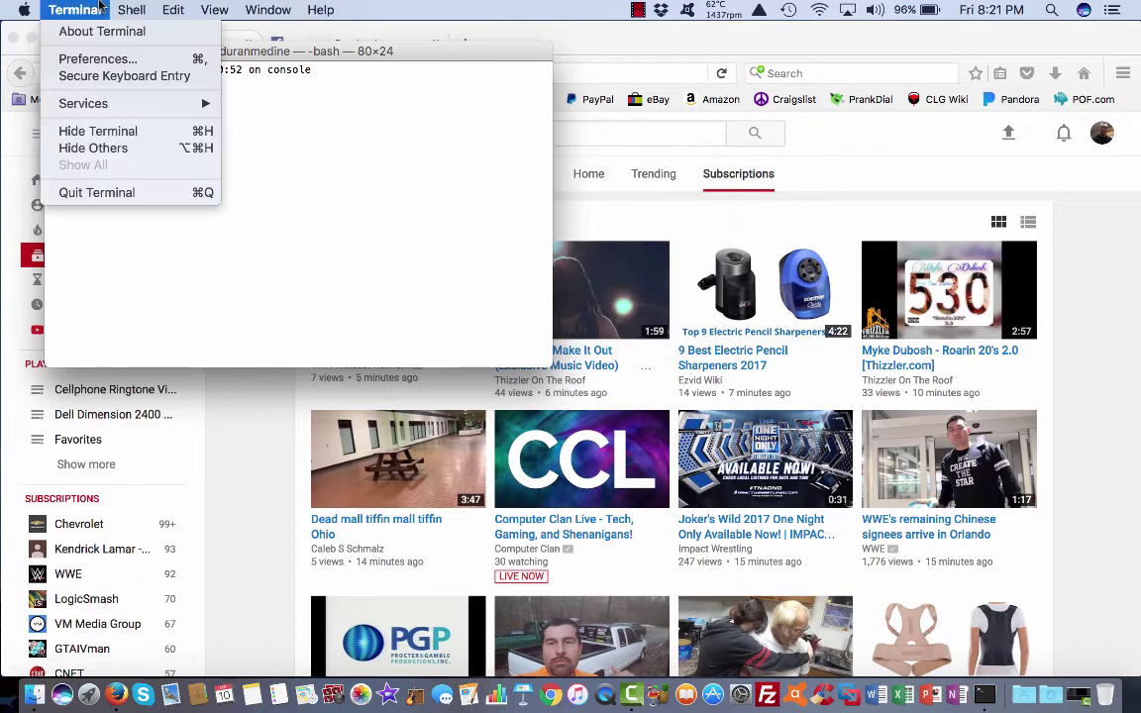
click(96, 194)
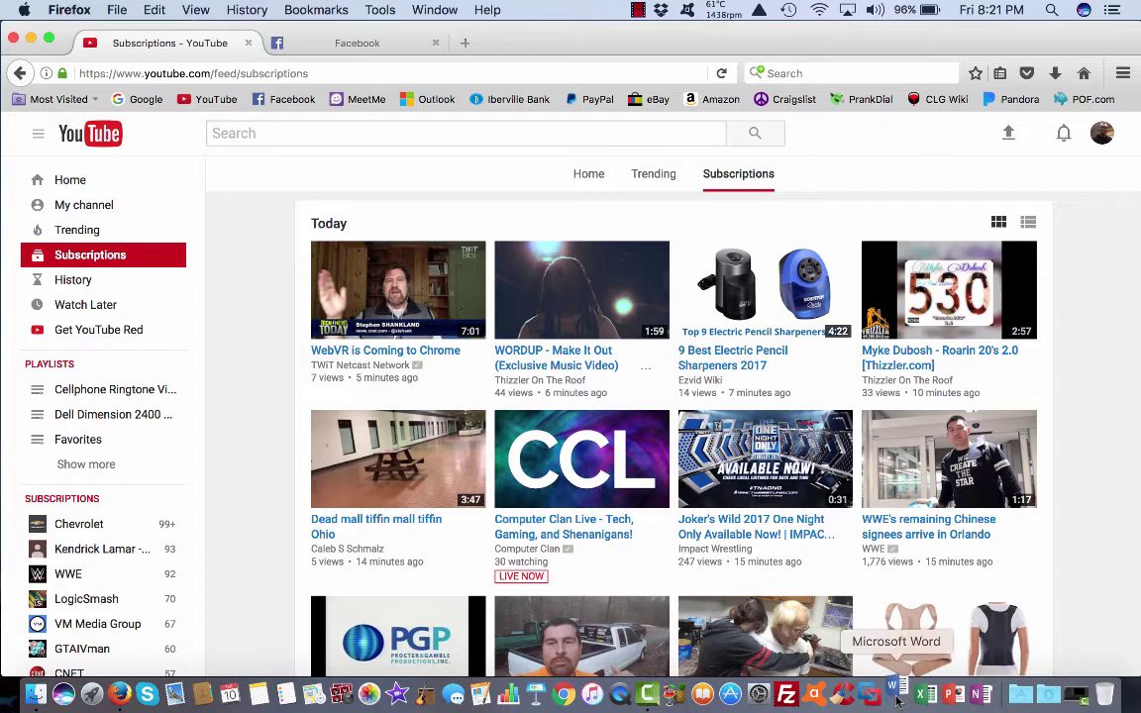
Launch Microsoft Word and create a blank document
click(897, 699)
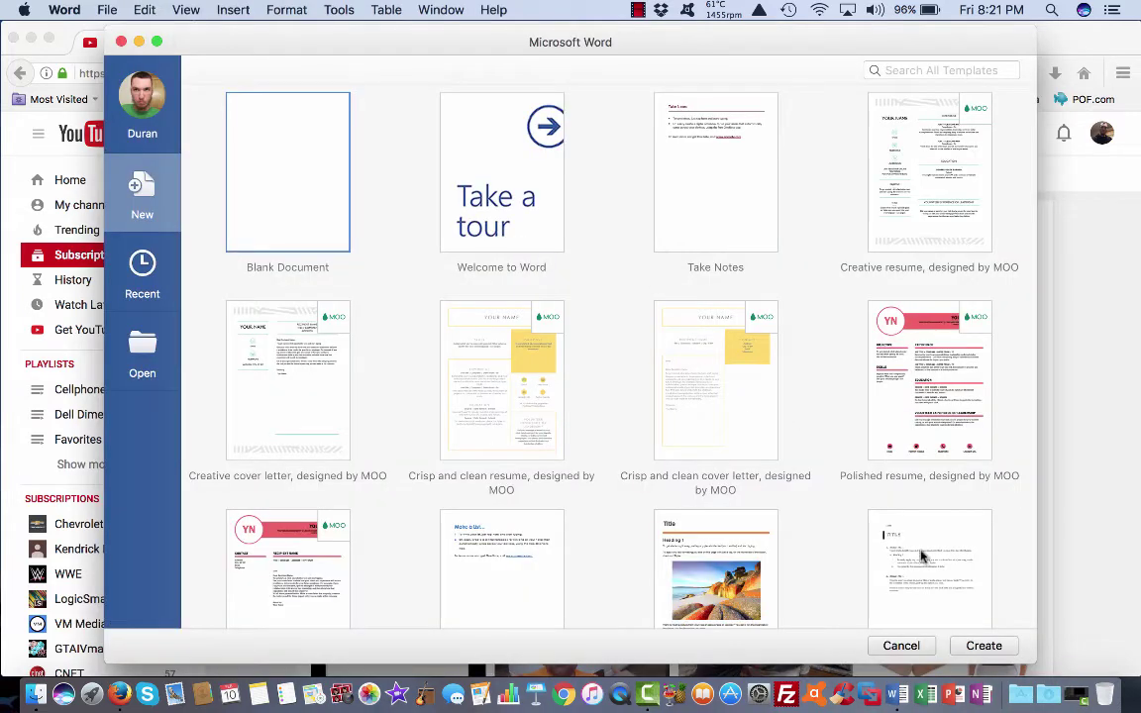
click(987, 647)
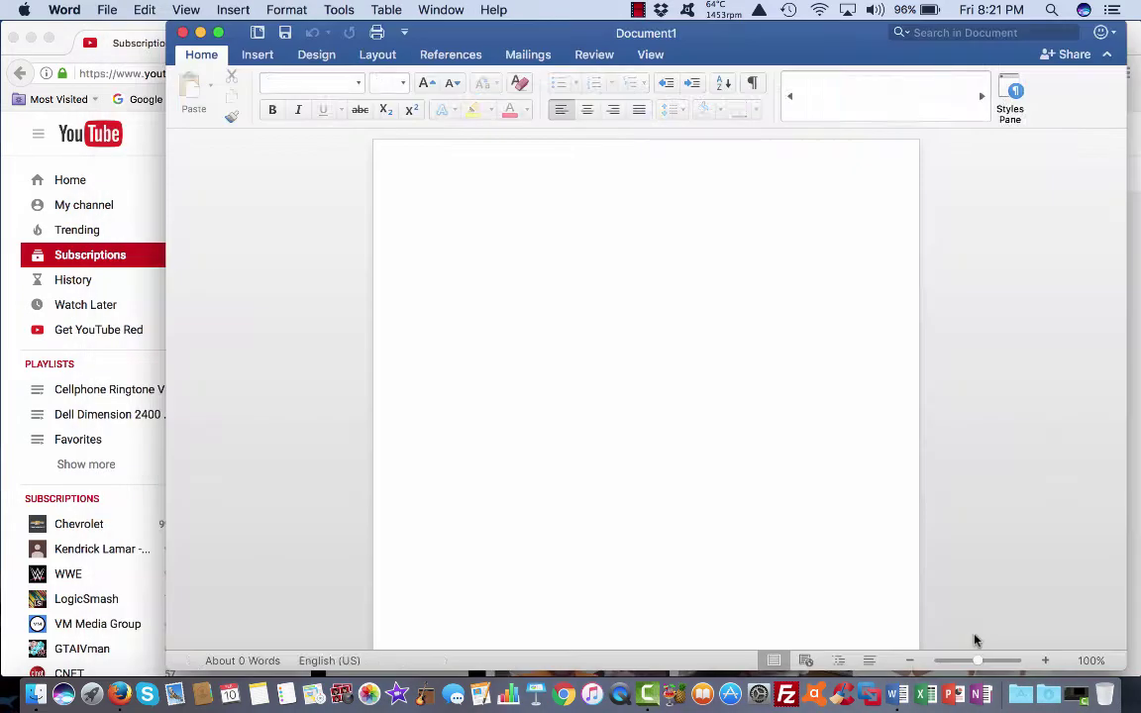
View Word's version and license information, and quit Word
click(492, 9)
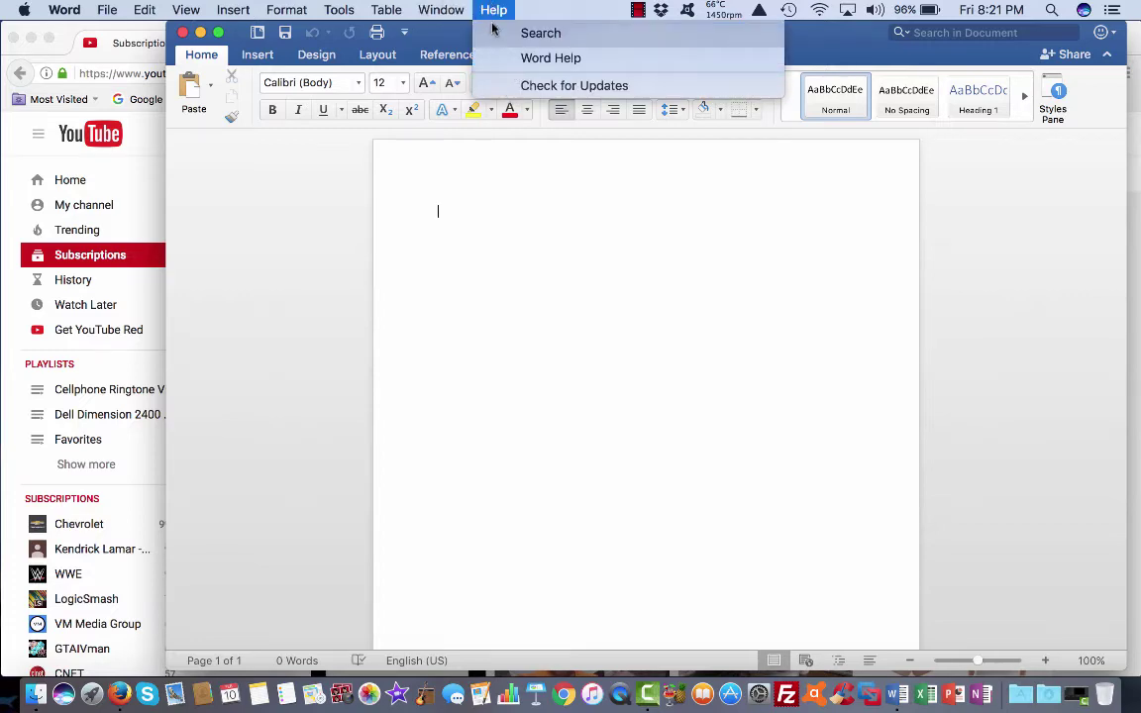
mouse_move(64, 9)
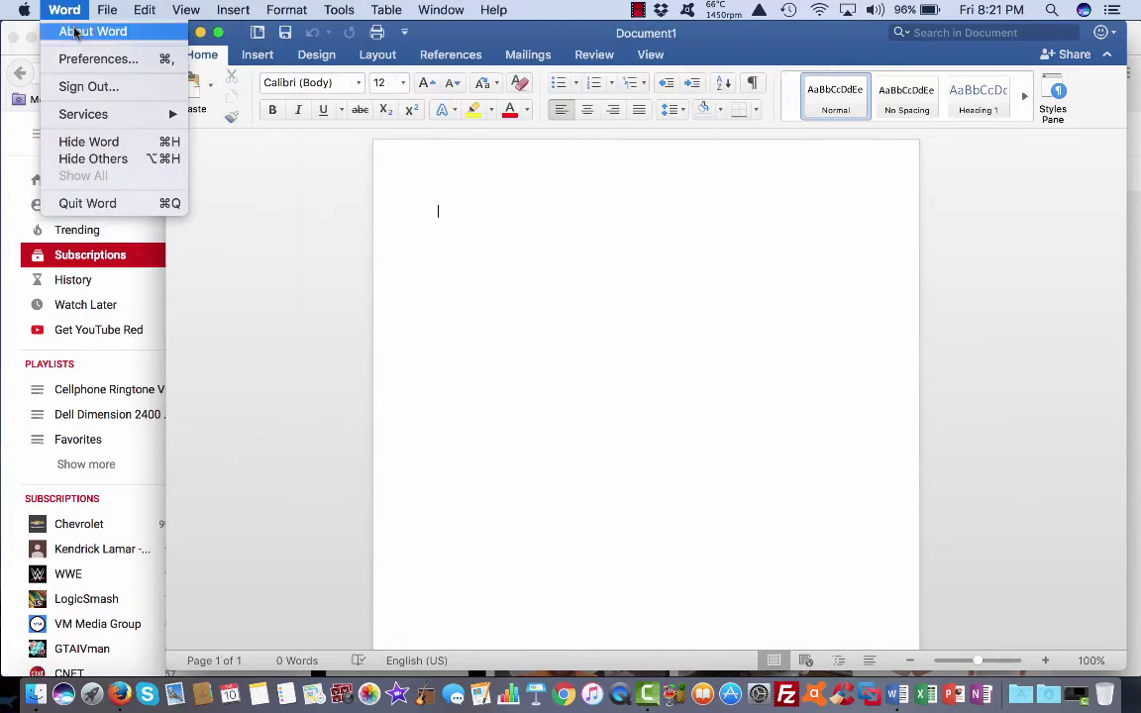
click(75, 32)
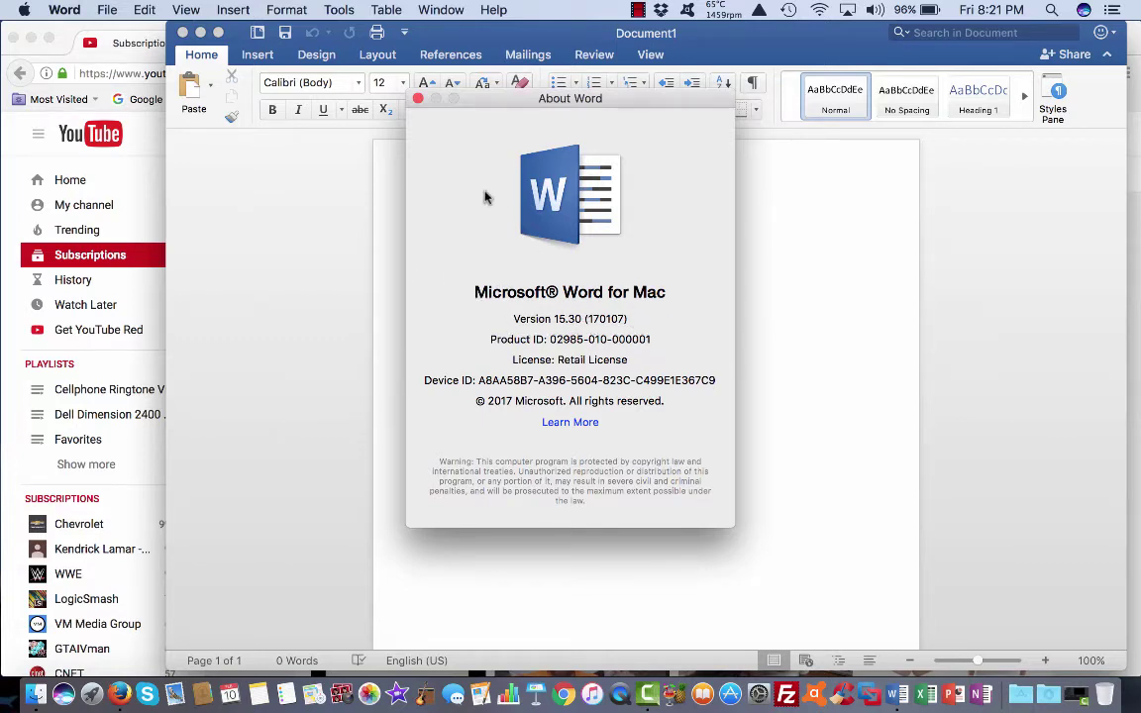
click(419, 100)
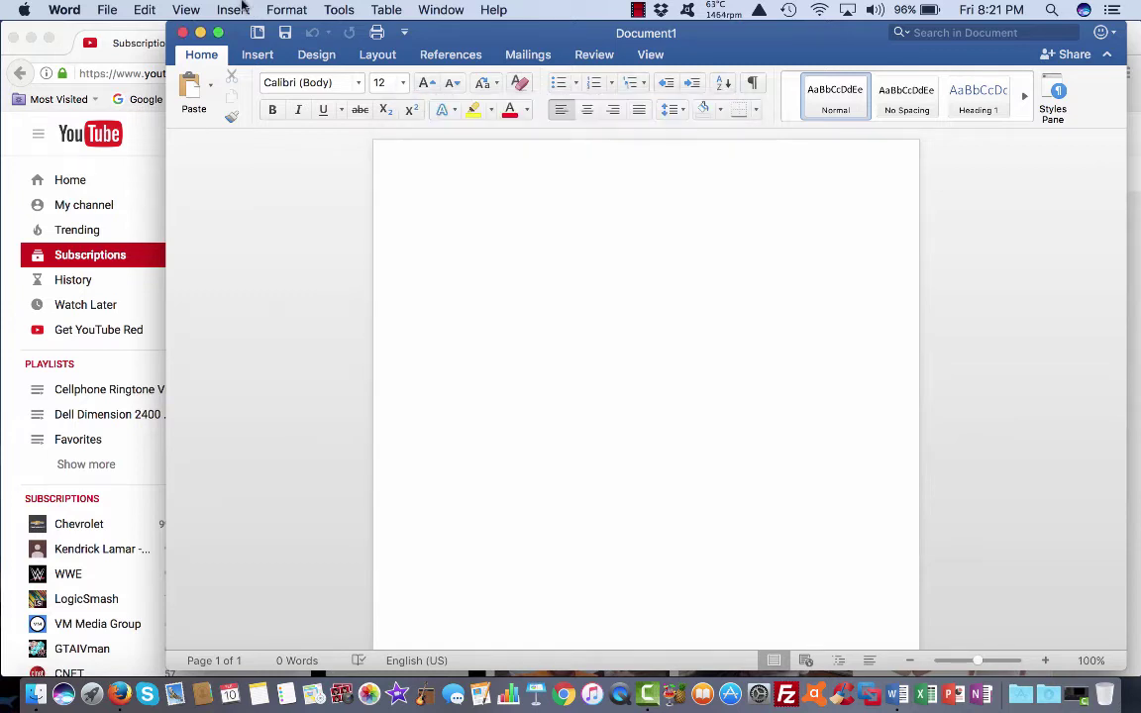
click(64, 10)
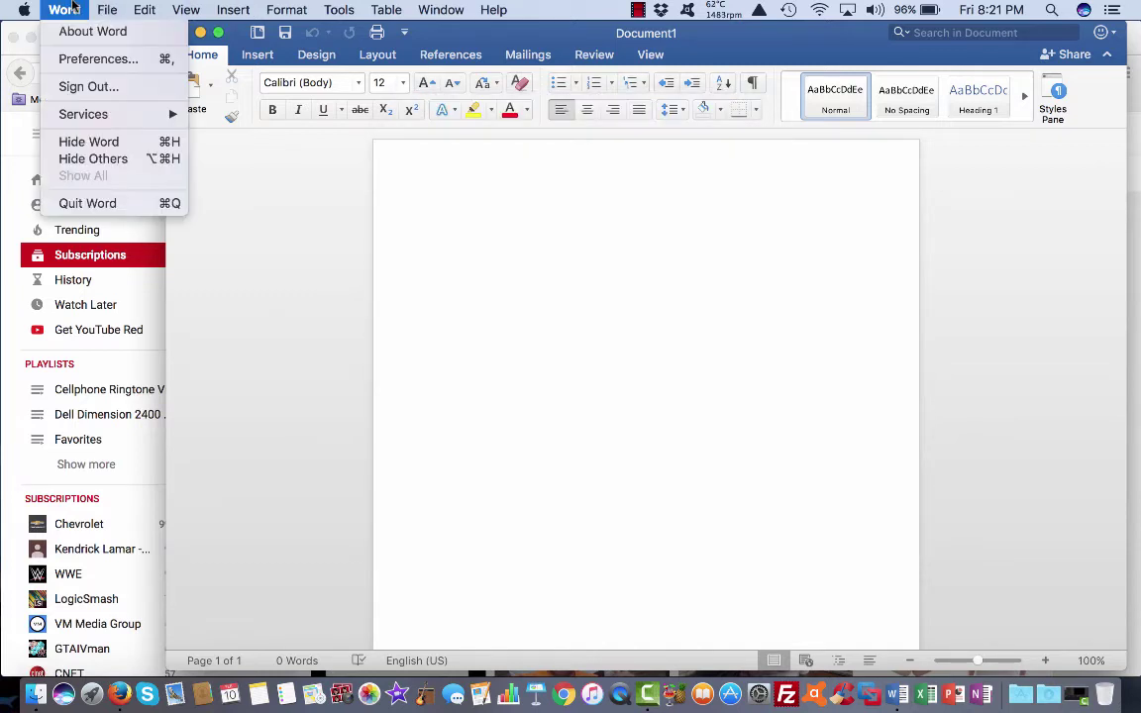
click(147, 204)
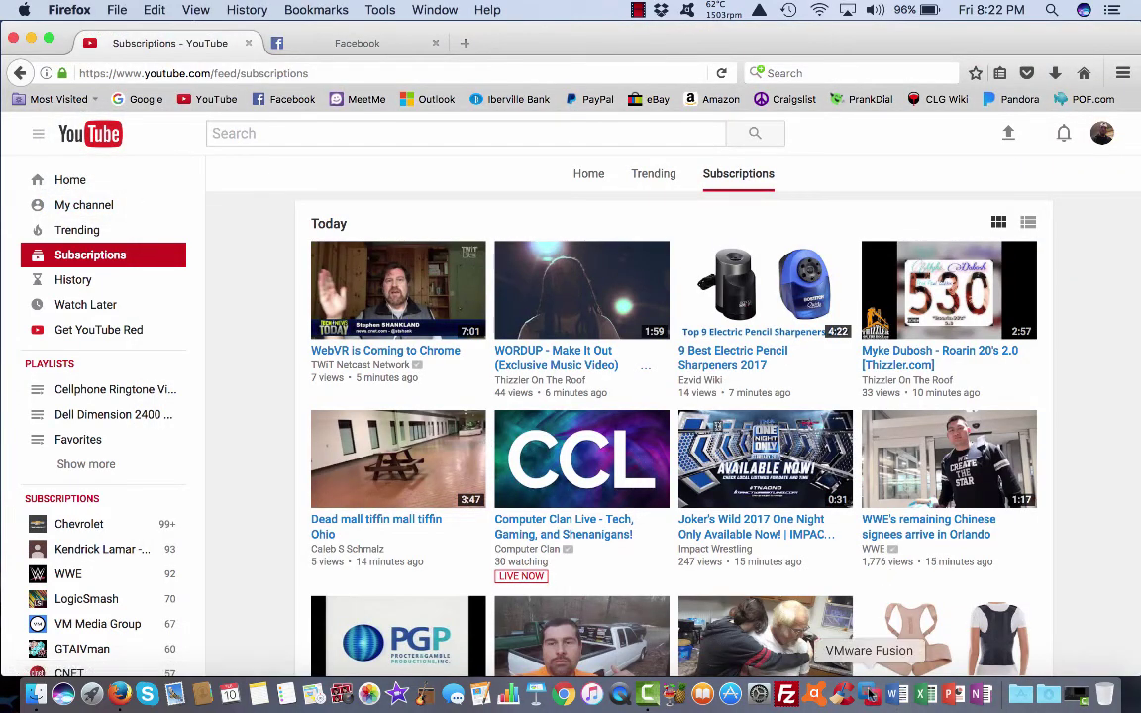
Launch VMware Fusion, view its version information, and close the information window
click(866, 697)
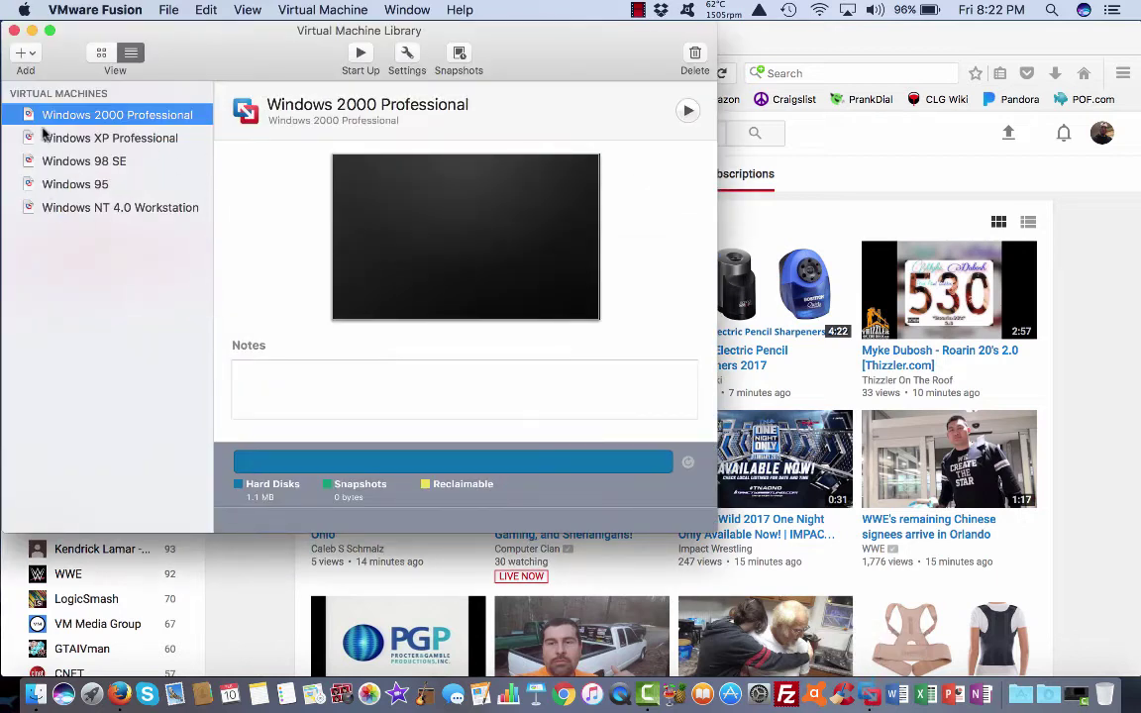
click(82, 8)
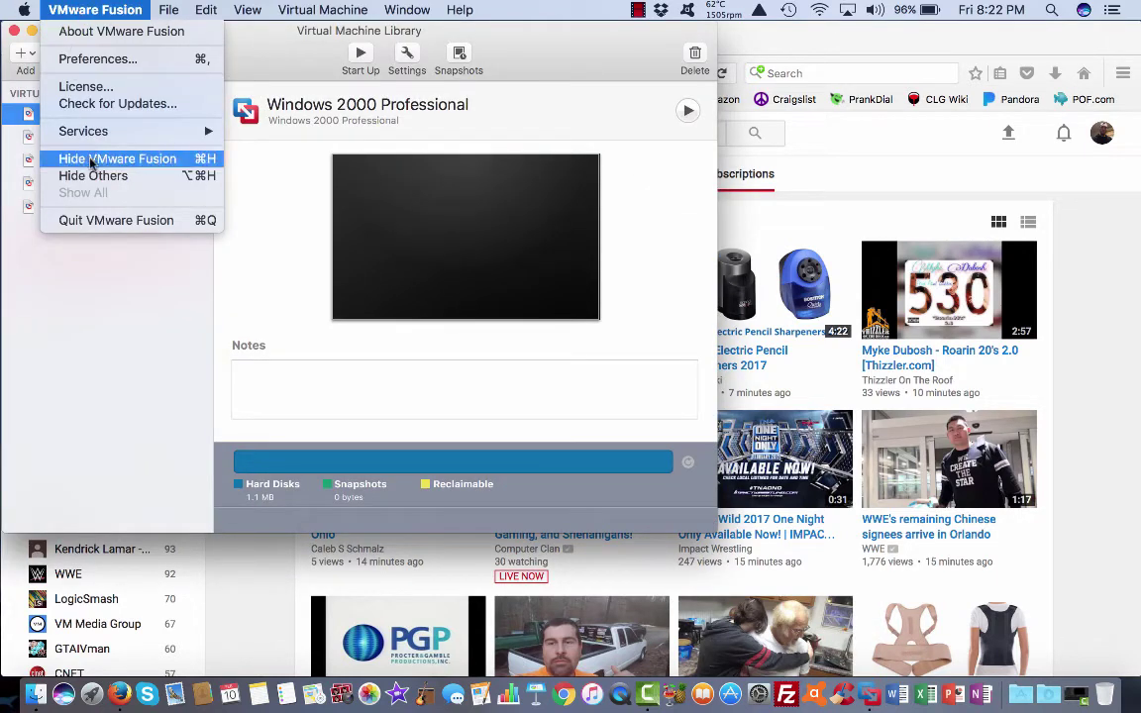
click(101, 34)
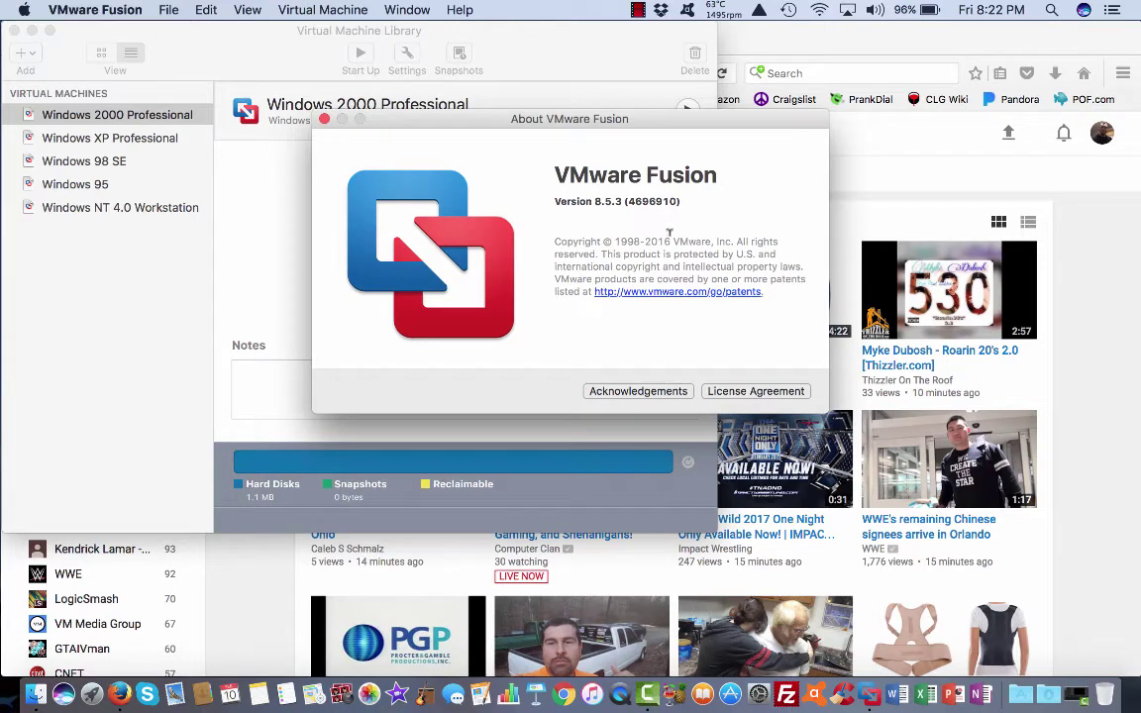
click(324, 120)
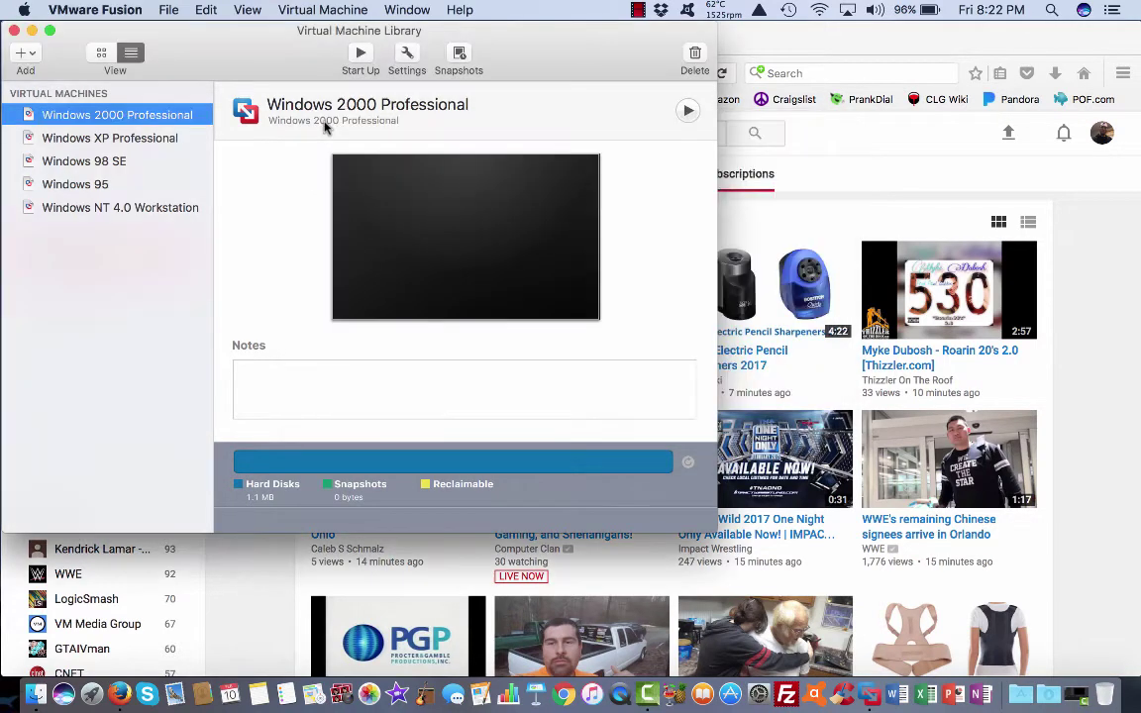
click(79, 8)
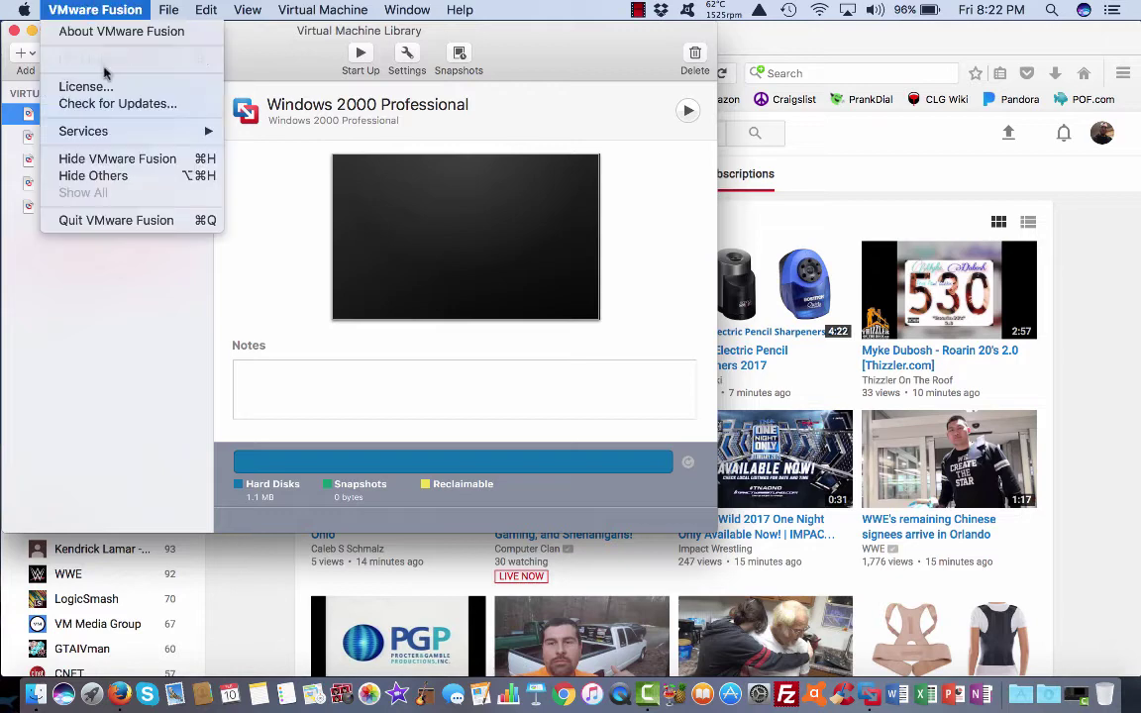
click(12, 214)
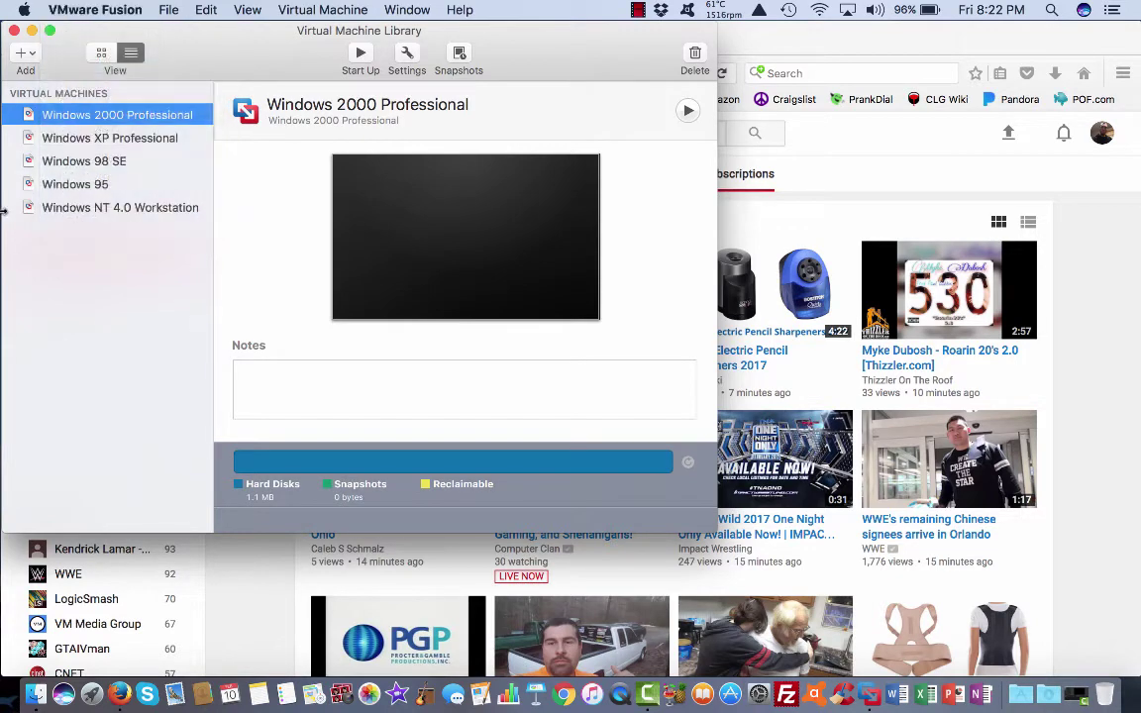
click(80, 10)
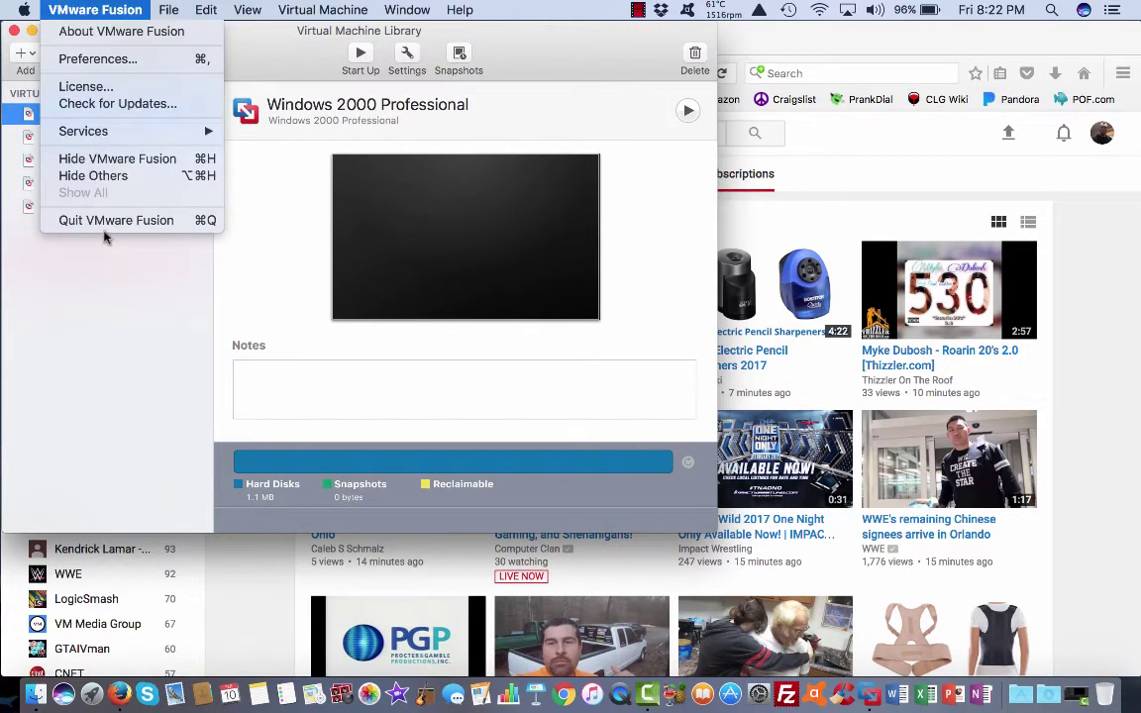
click(38, 260)
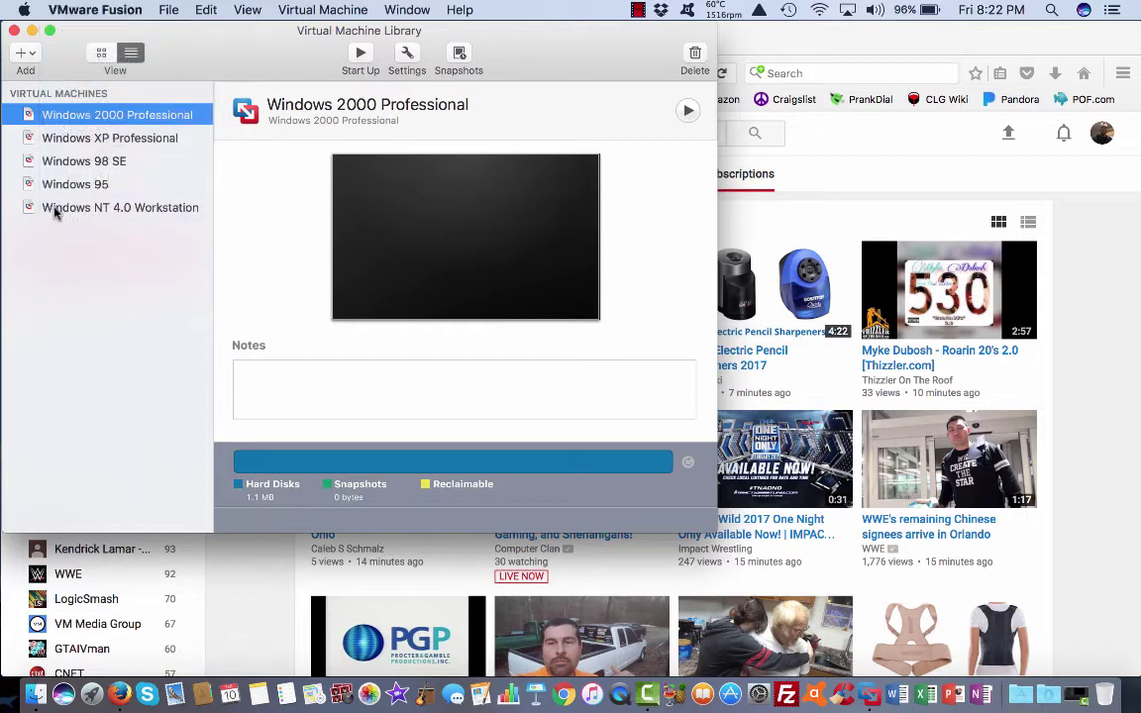
Start the Windows 98 SE virtual machine and log in by entering the network password and the Windows password
double_click(74, 162)
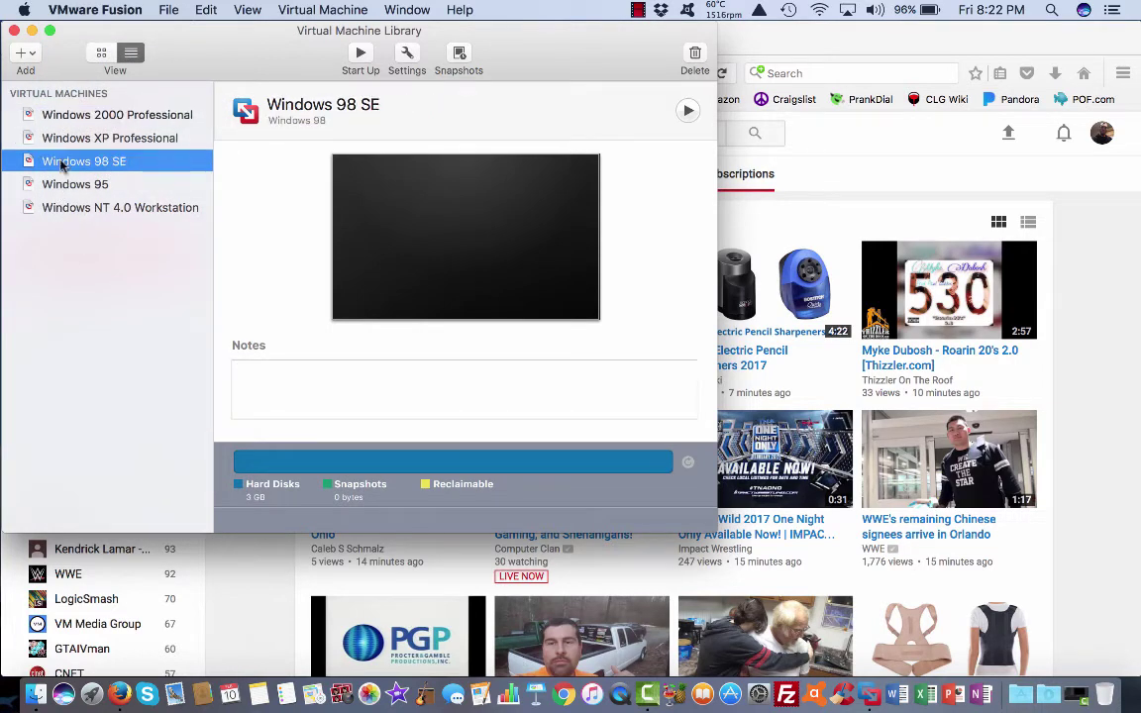
click(310, 260)
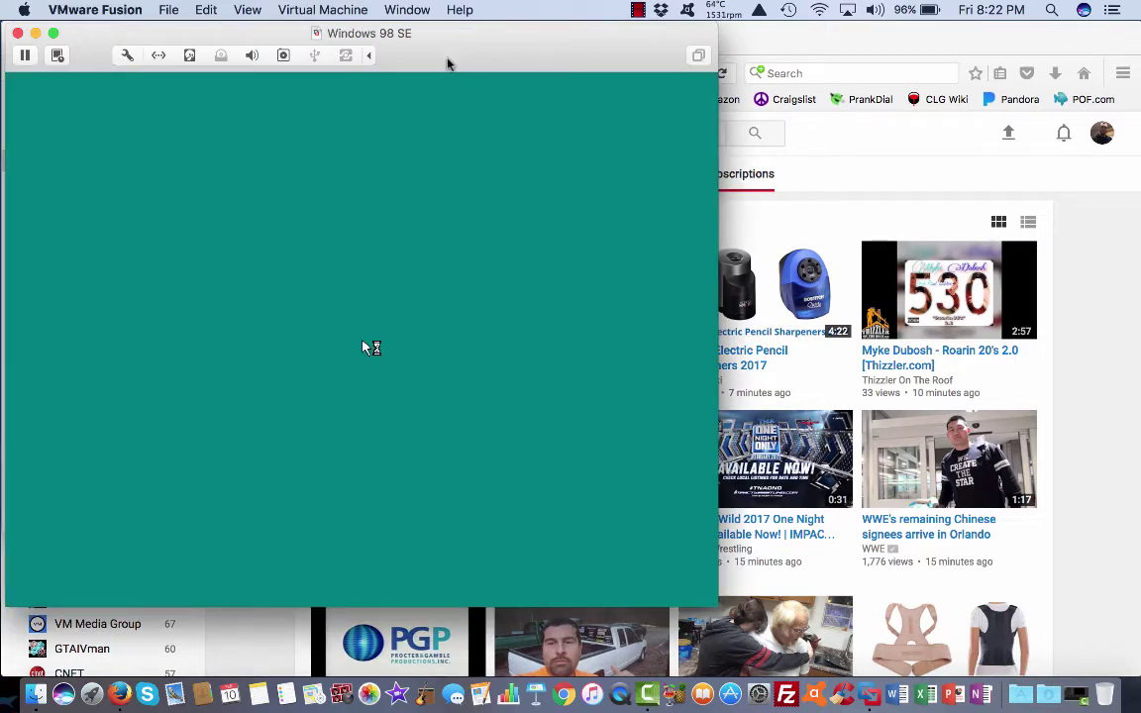
click(328, 245)
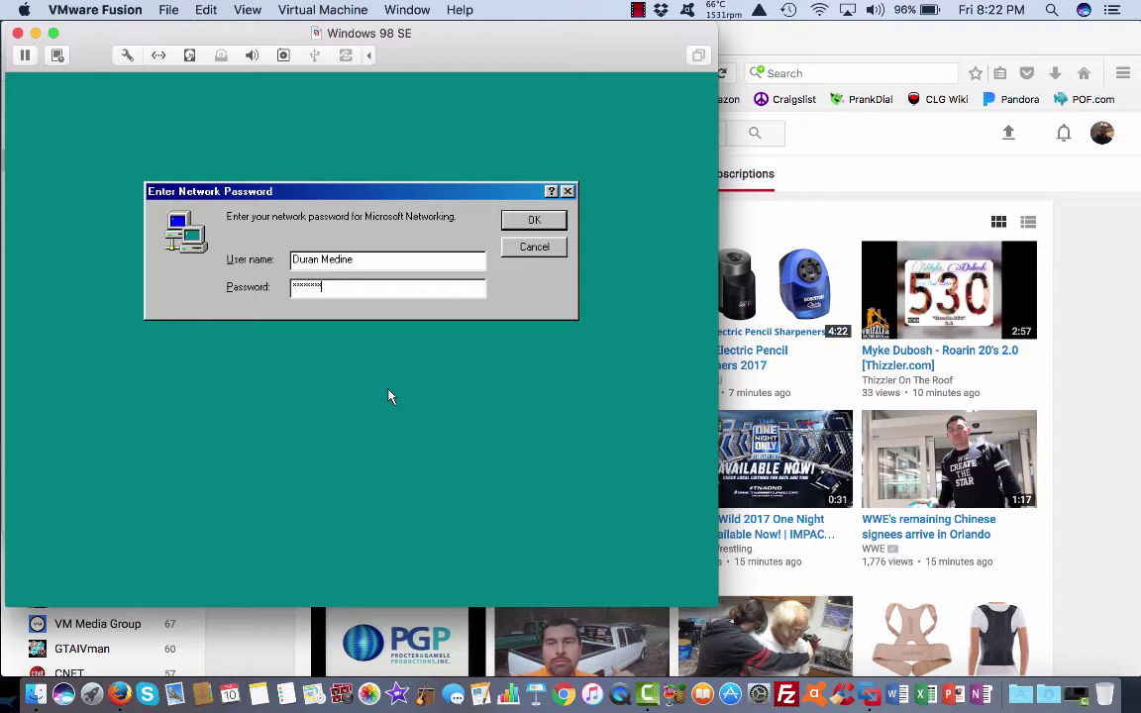
key(Return)
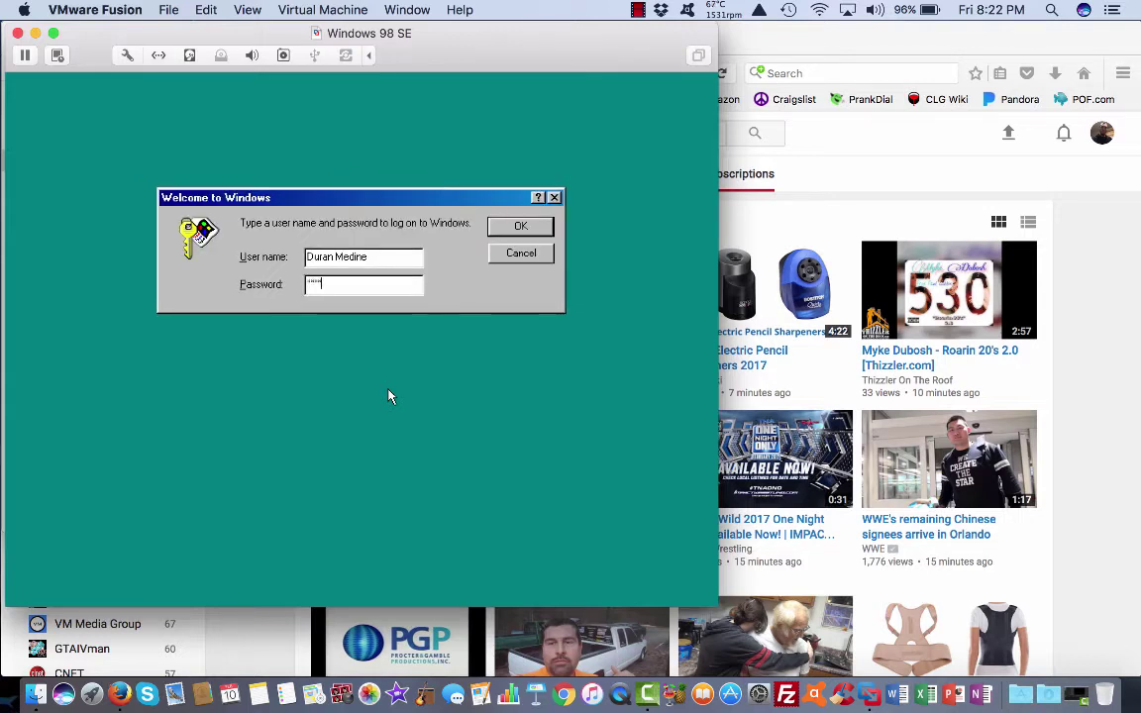
key(Return)
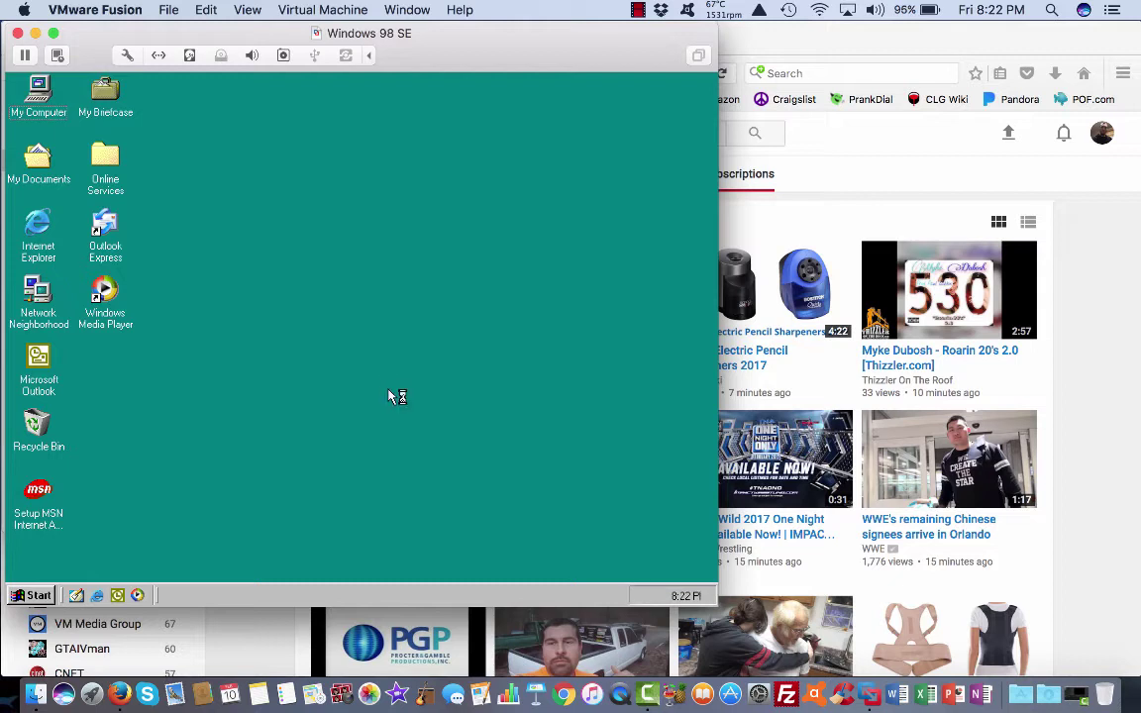
View My Computer's properties in Windows 98 and browse the list of installed programs
right_click(45, 89)
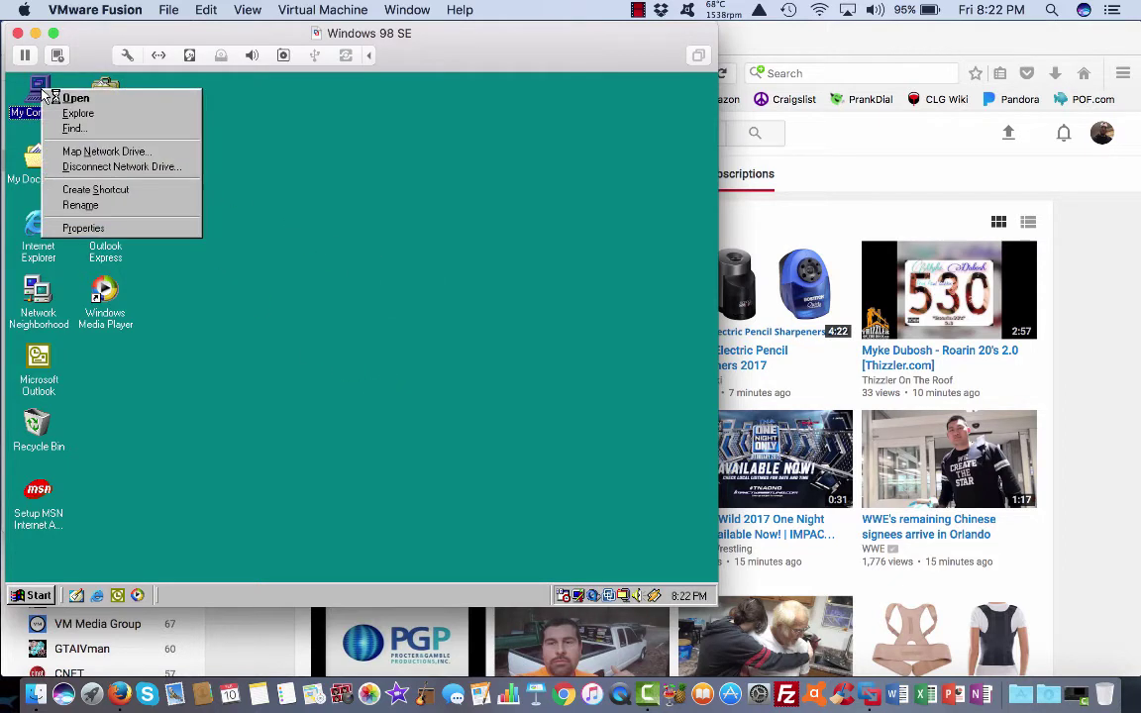
click(89, 228)
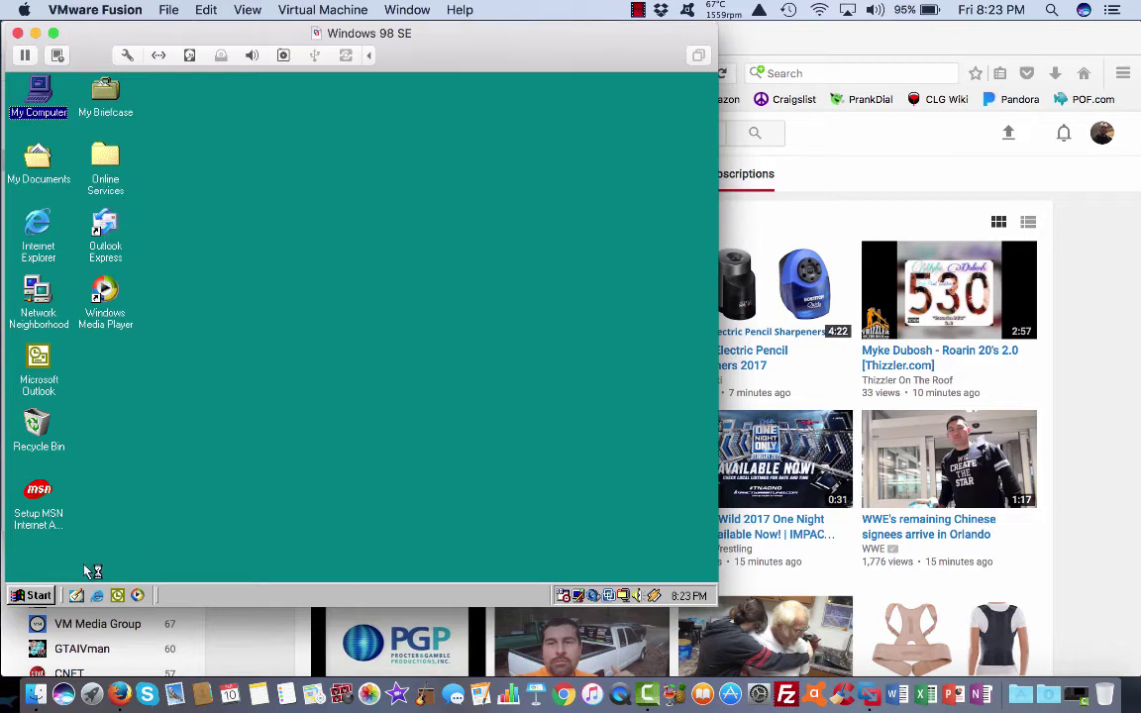
click(29, 596)
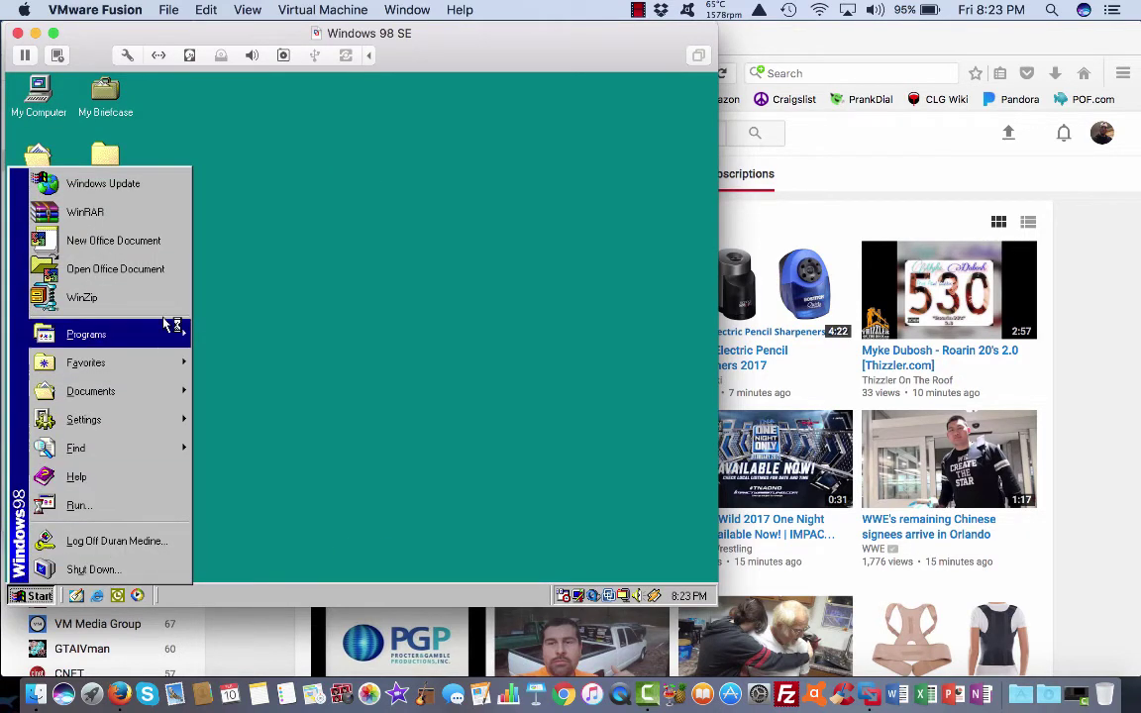
mouse_move(163, 329)
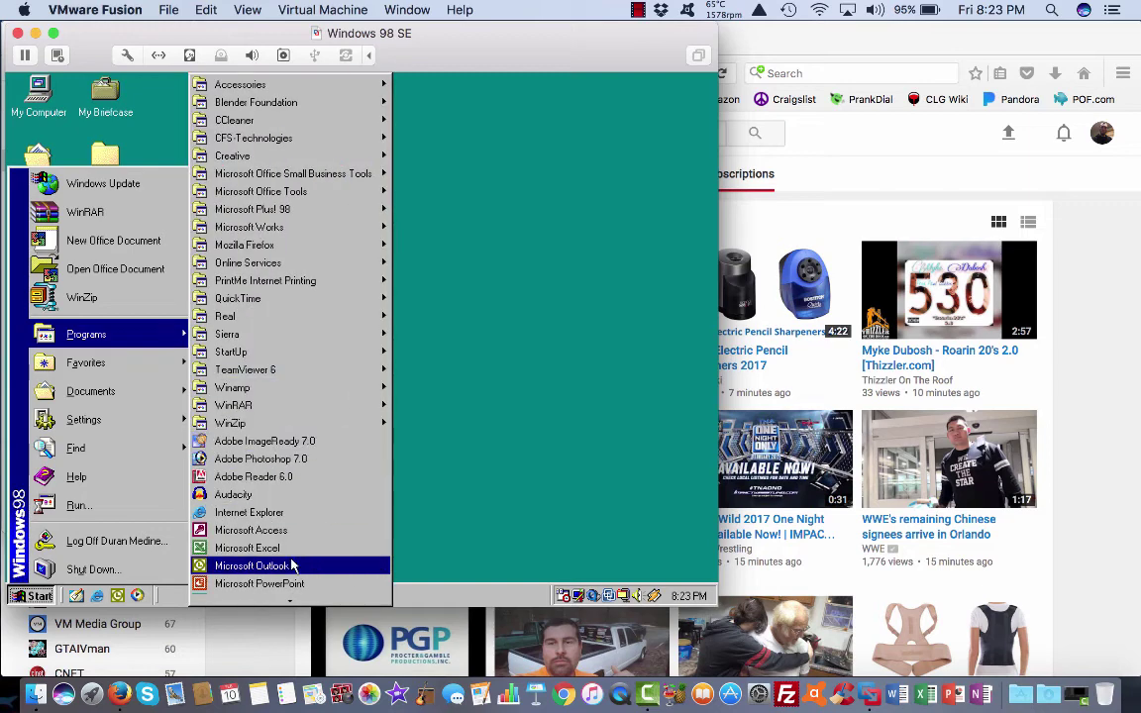
mouse_move(290, 600)
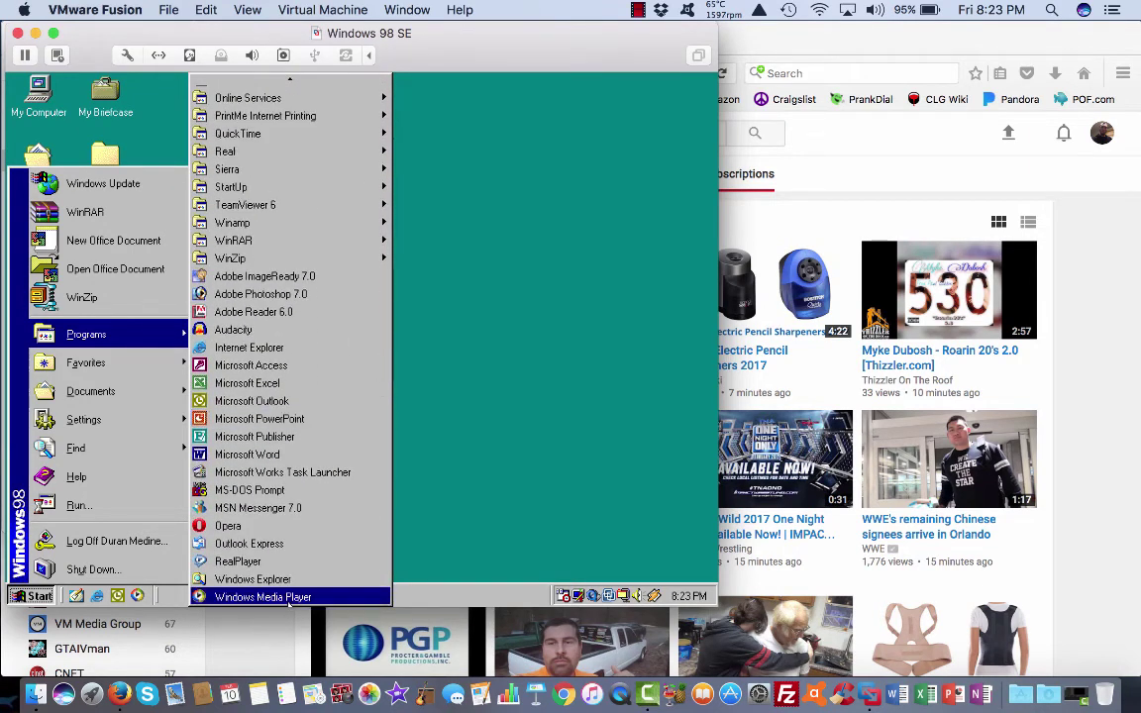
mouse_move(294, 88)
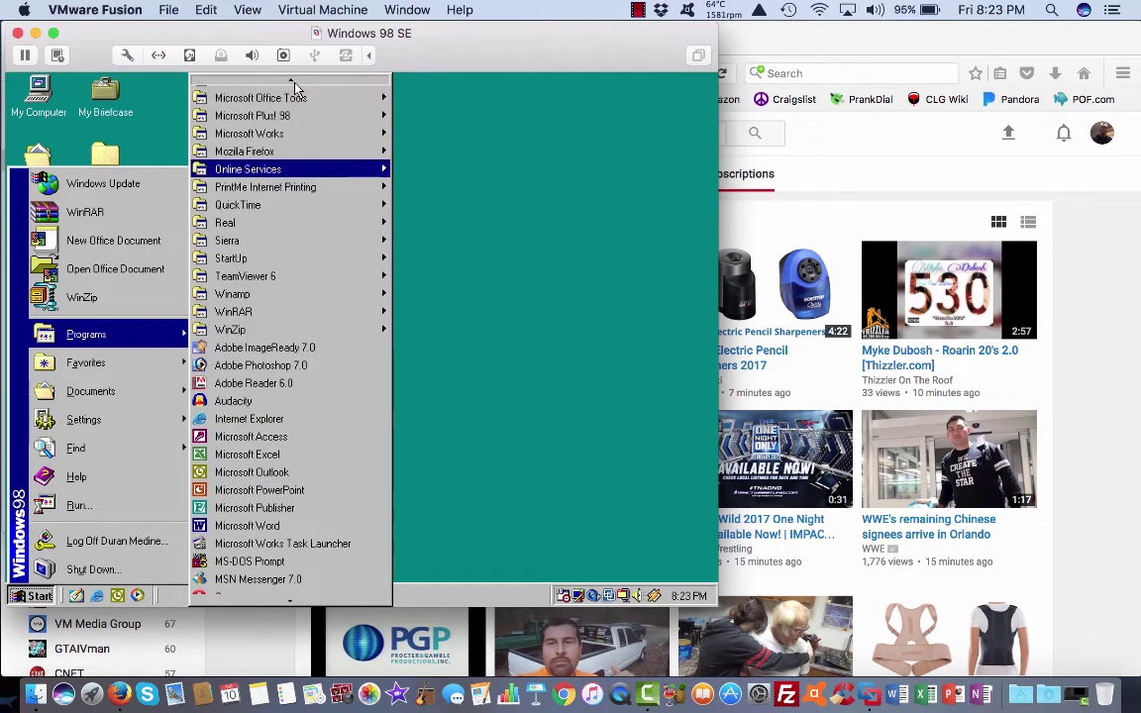
Shut down Windows 98, close its virtual machine window and quit VMware Fusion
click(103, 566)
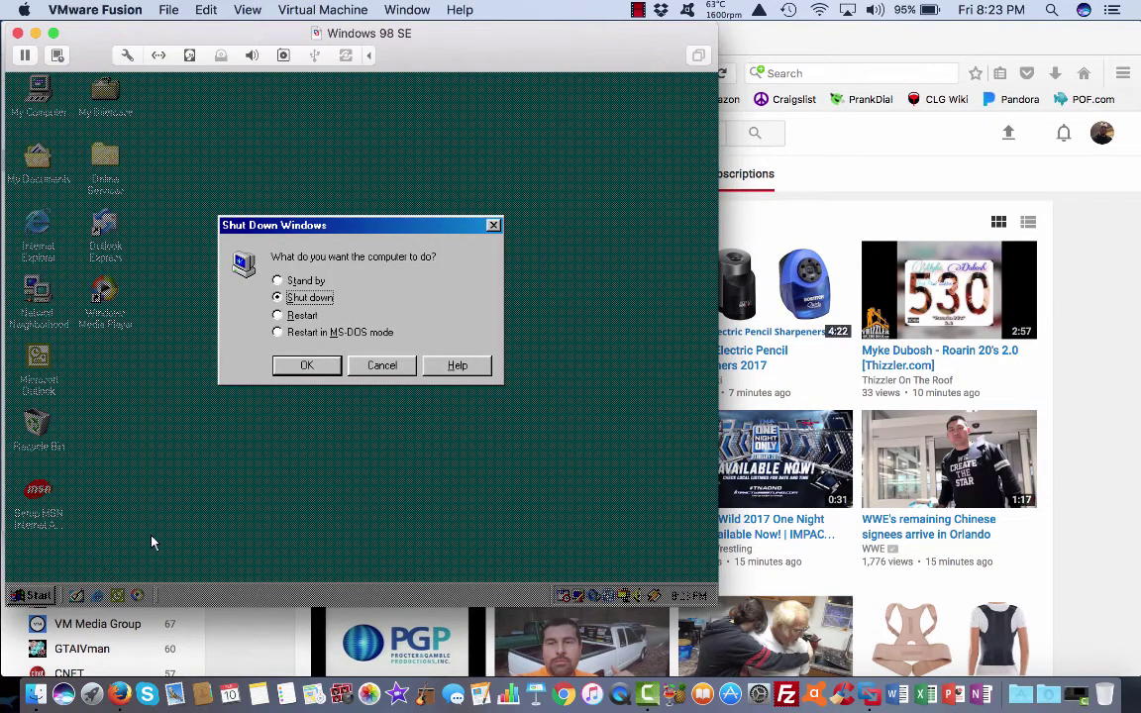
click(307, 367)
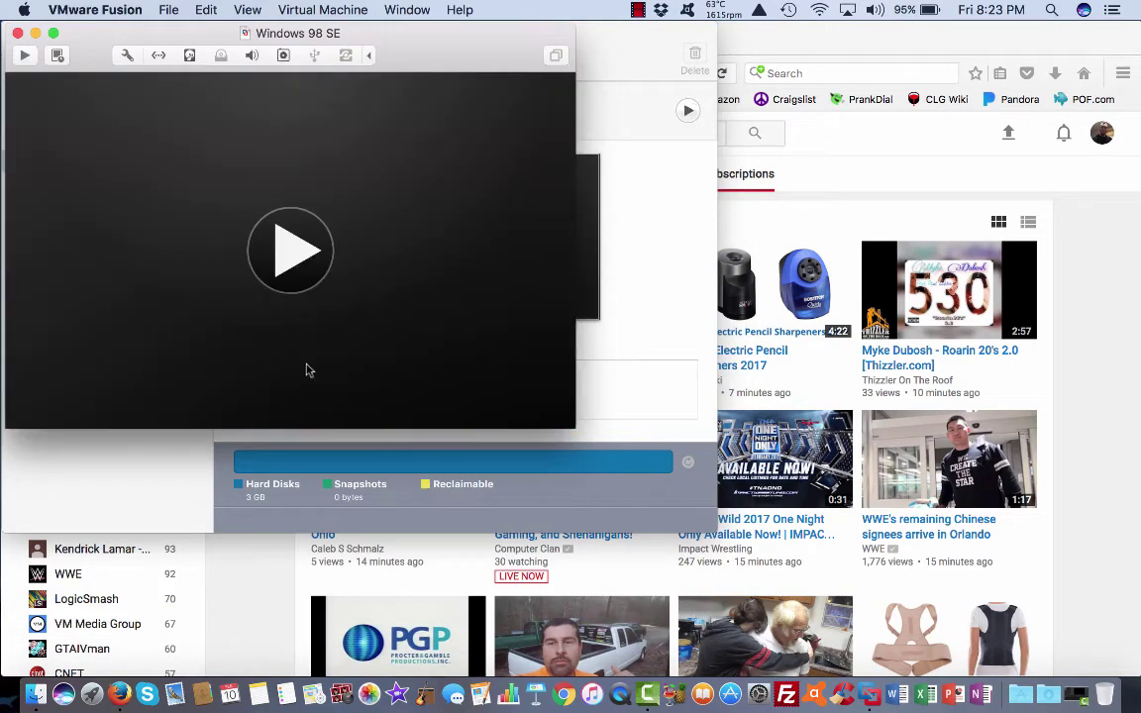
click(77, 9)
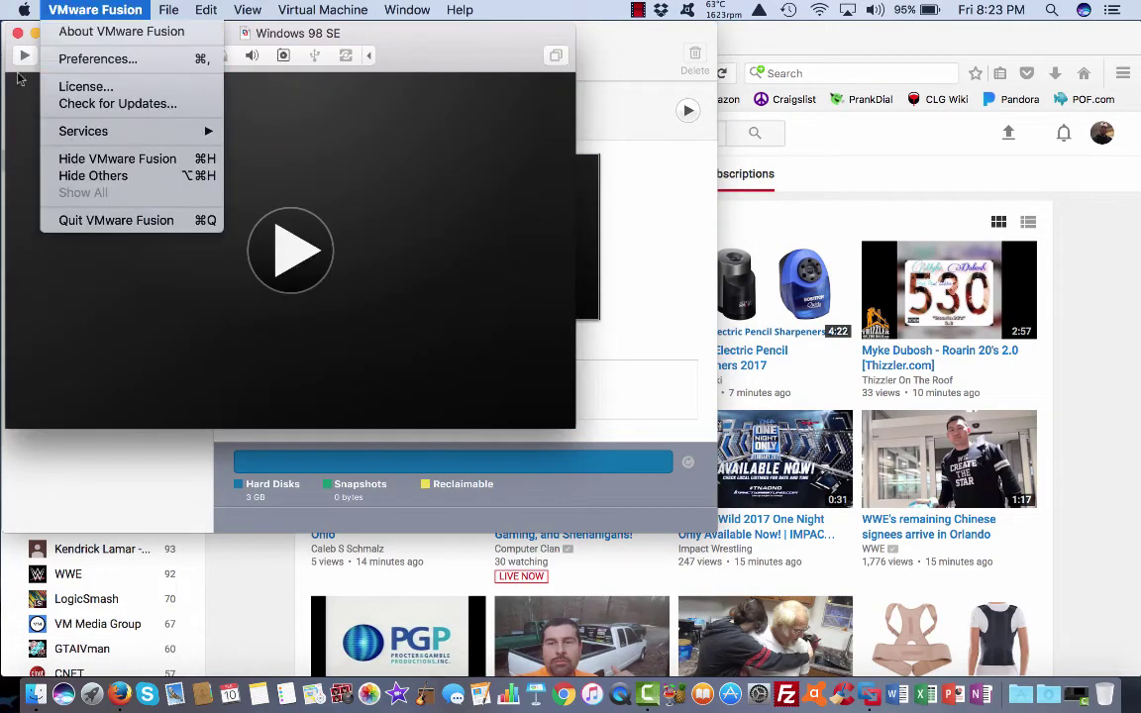
click(18, 34)
click(79, 9)
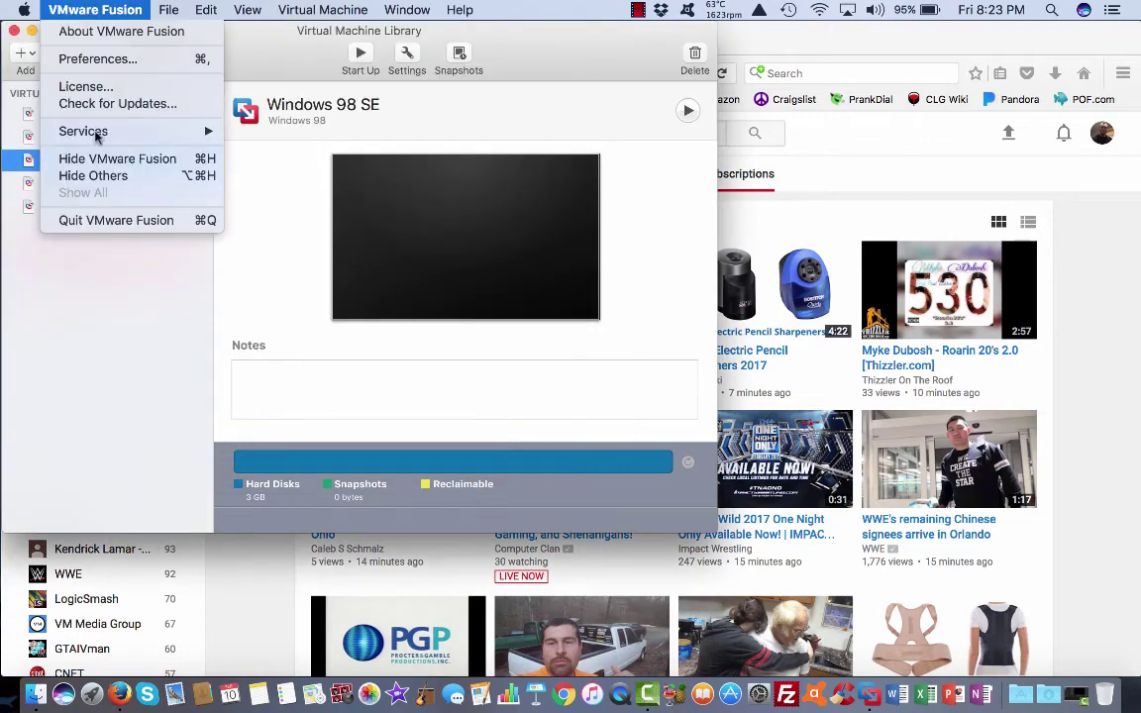
click(101, 220)
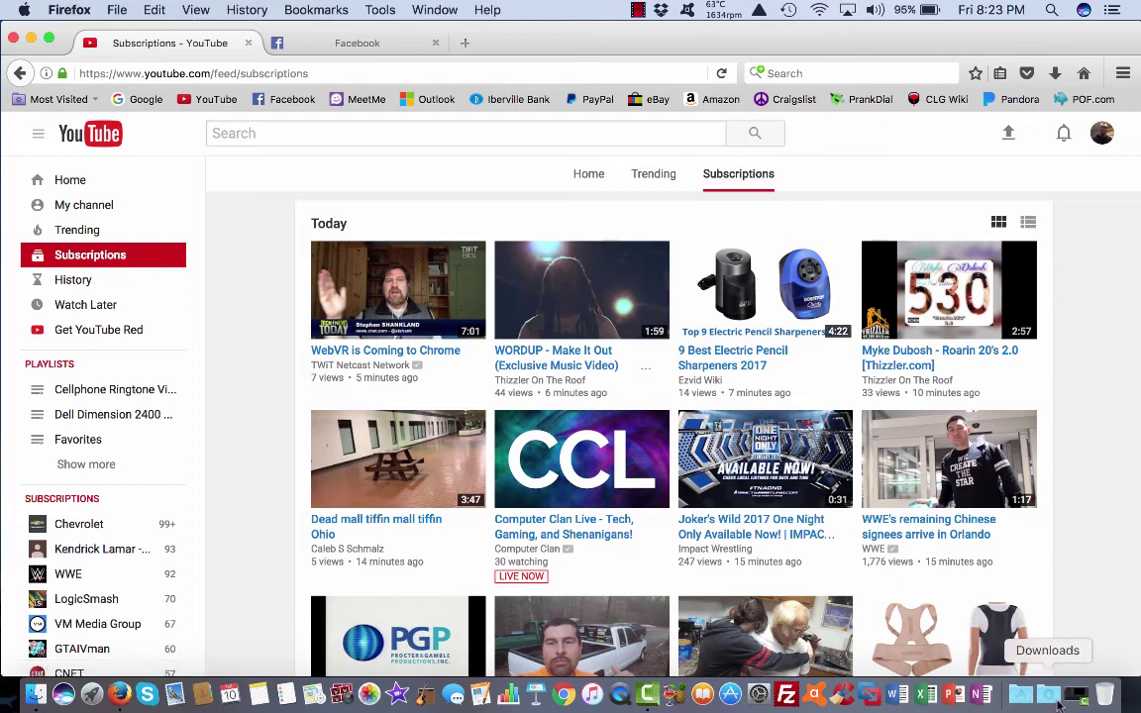
Launch Avast Mac Security from the Applications folder, view its version information, and close the information window
click(1022, 695)
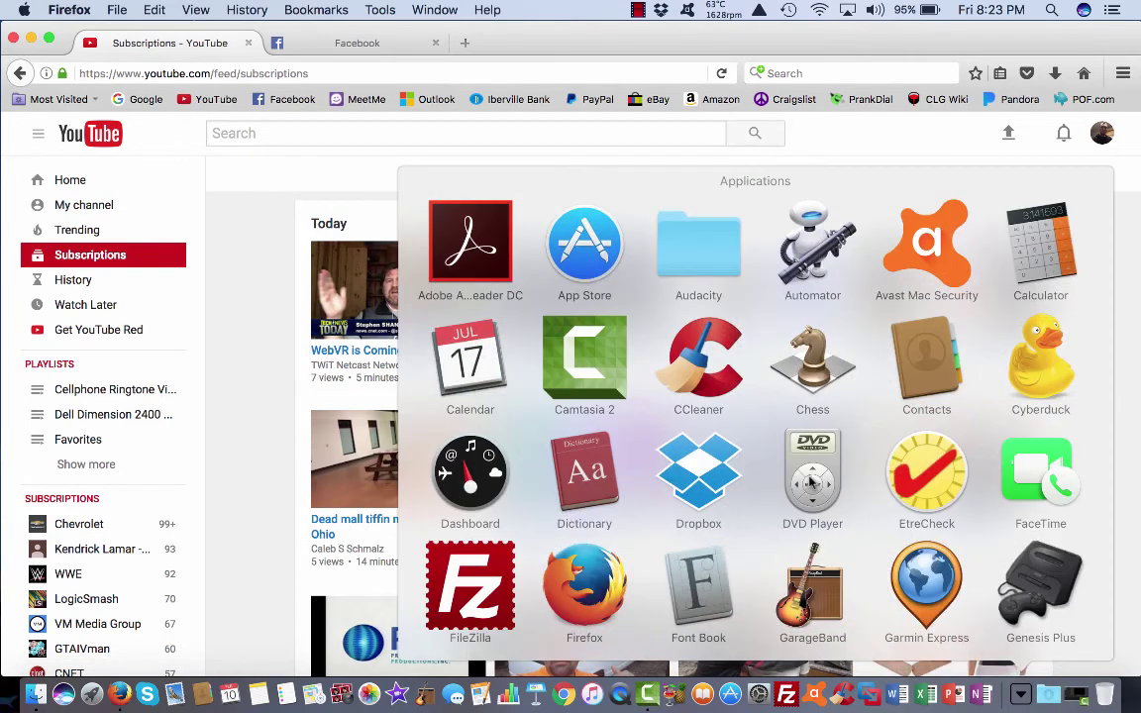
click(899, 238)
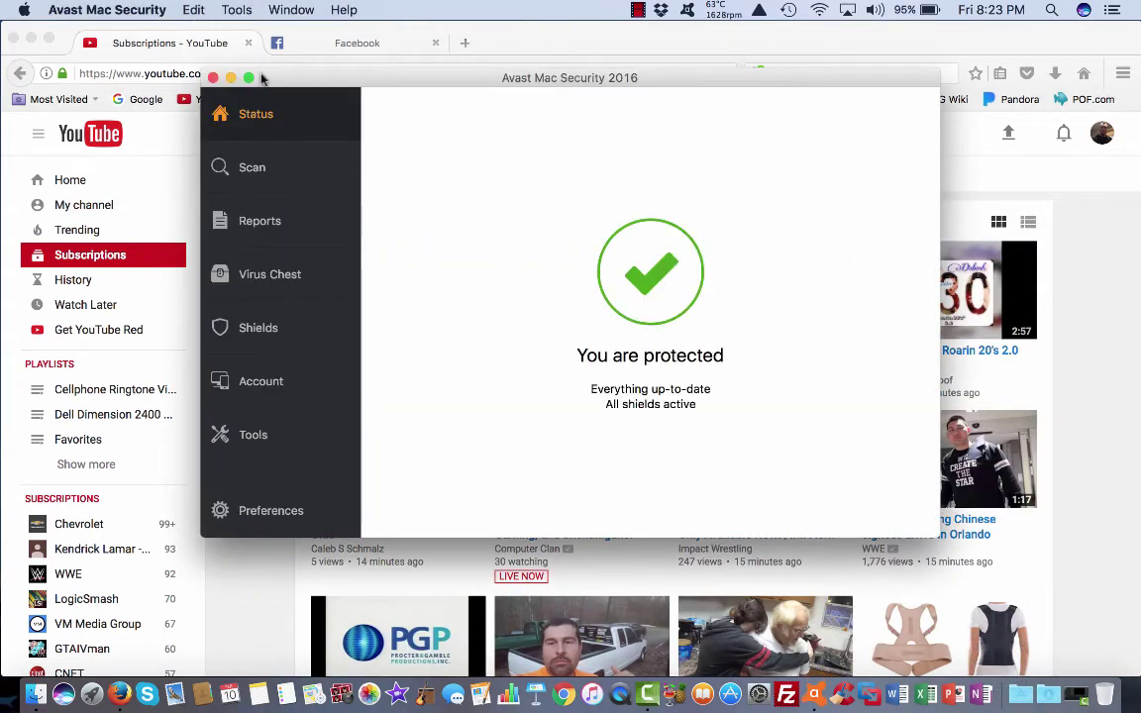
click(94, 9)
click(77, 32)
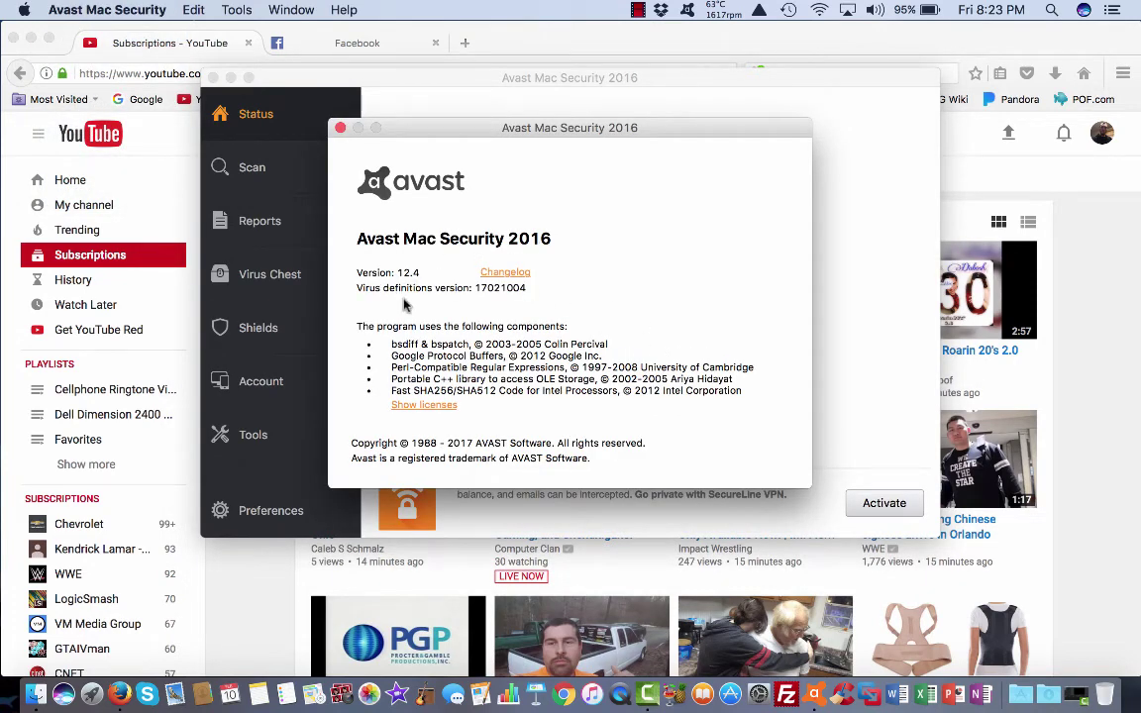
click(340, 130)
Review Avast's Scan, Reports, Virus Chest and Shields sections, and quit Avast
click(275, 163)
click(263, 213)
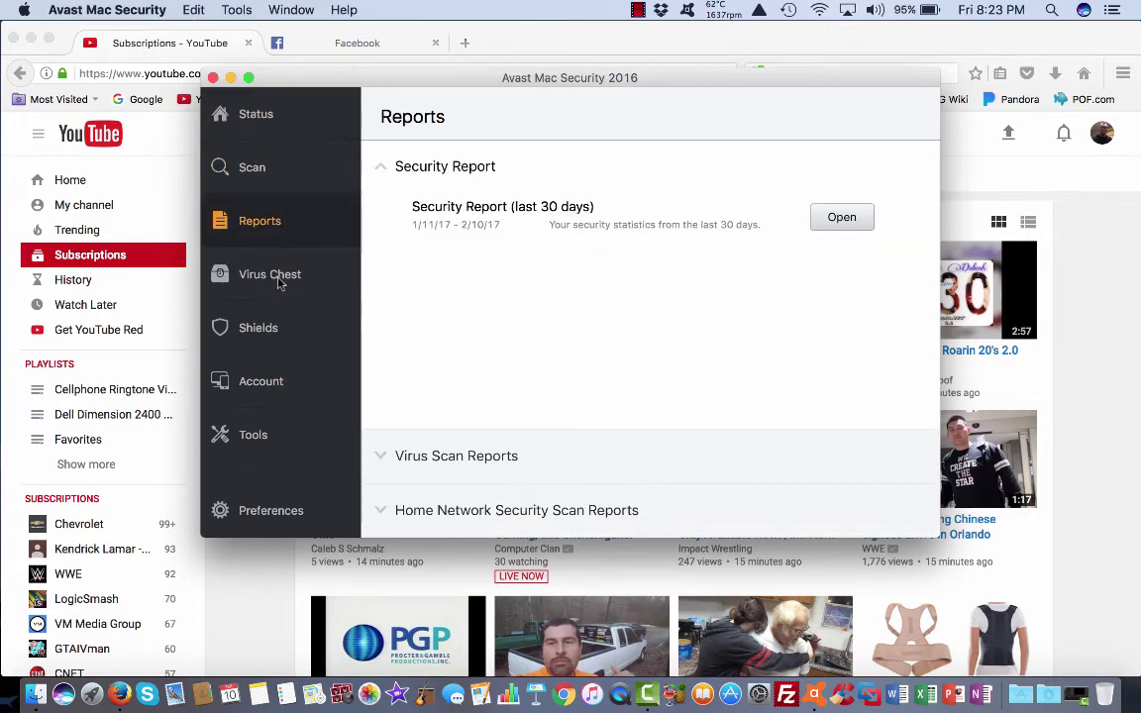
click(280, 279)
click(291, 342)
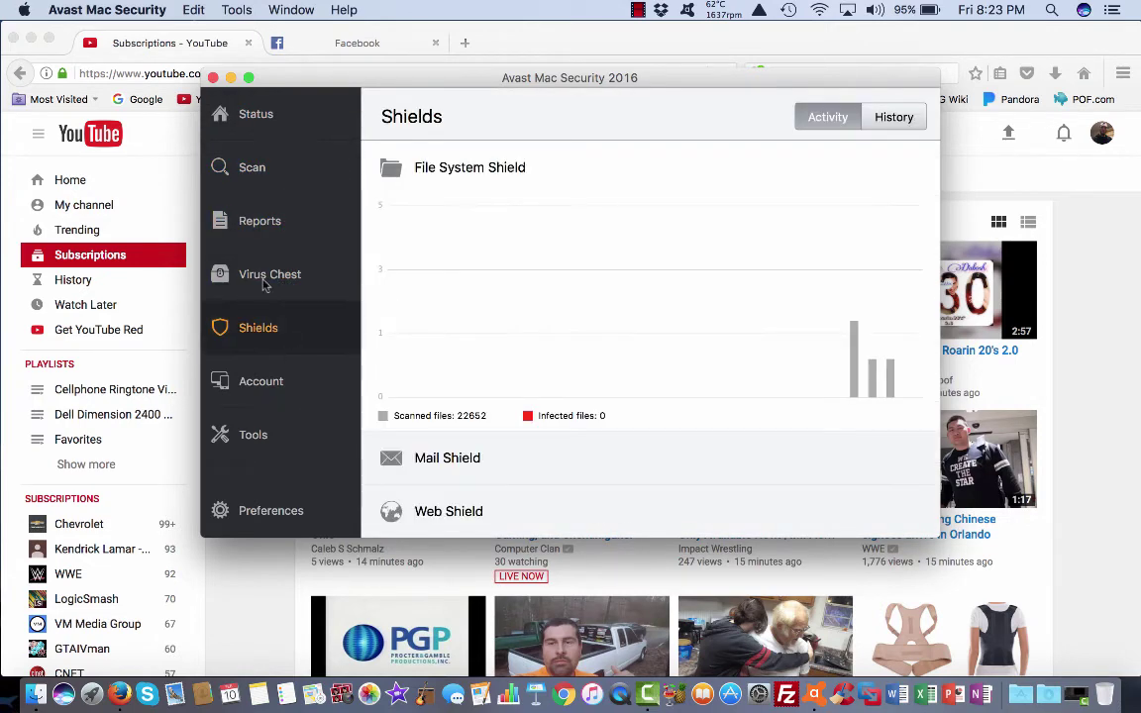
click(61, 10)
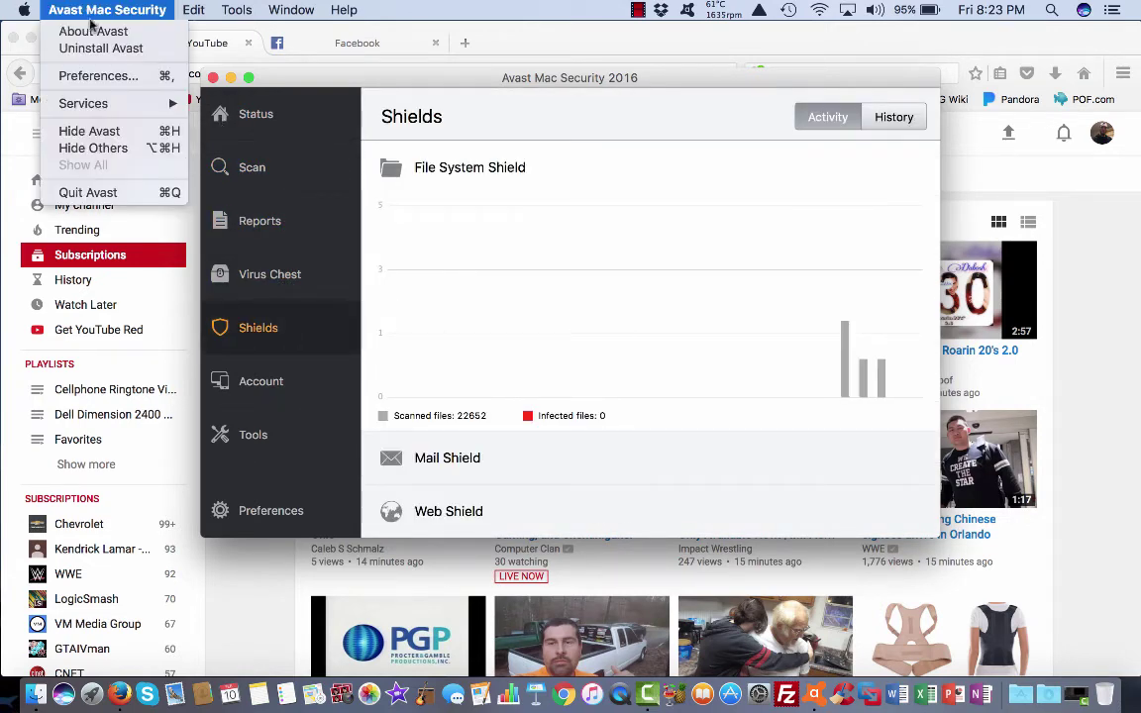
click(103, 193)
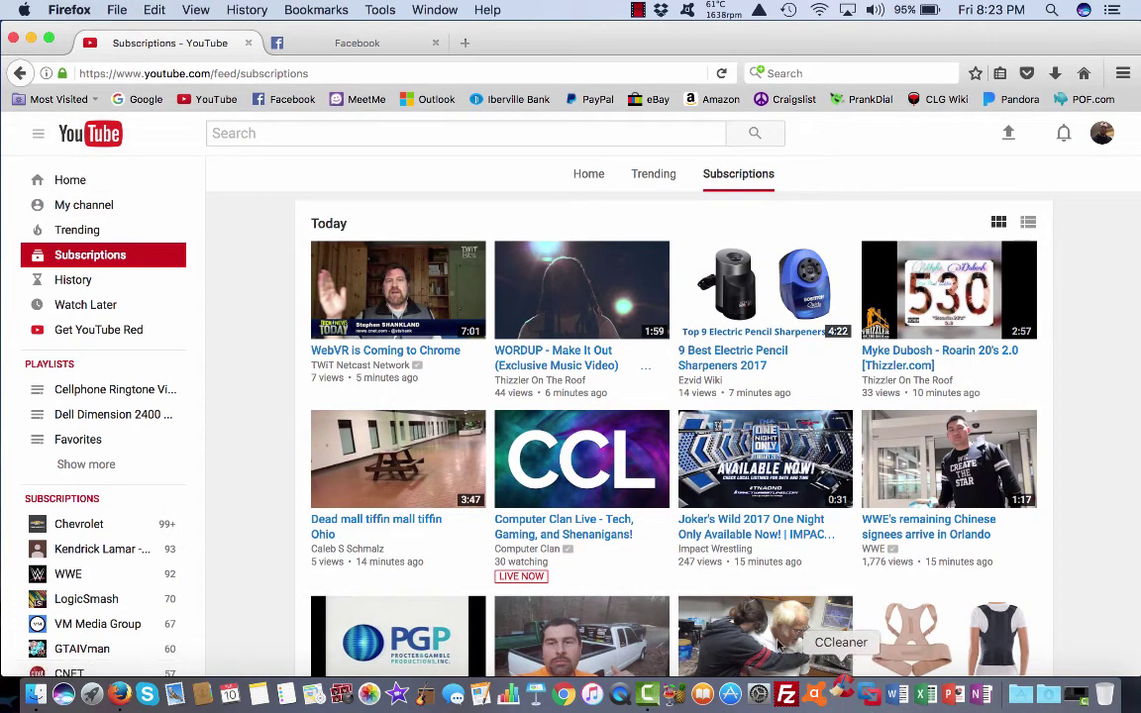
Launch CCleaner and review its Mac OS X and Applications cleaning options and its uninstall tool
click(841, 691)
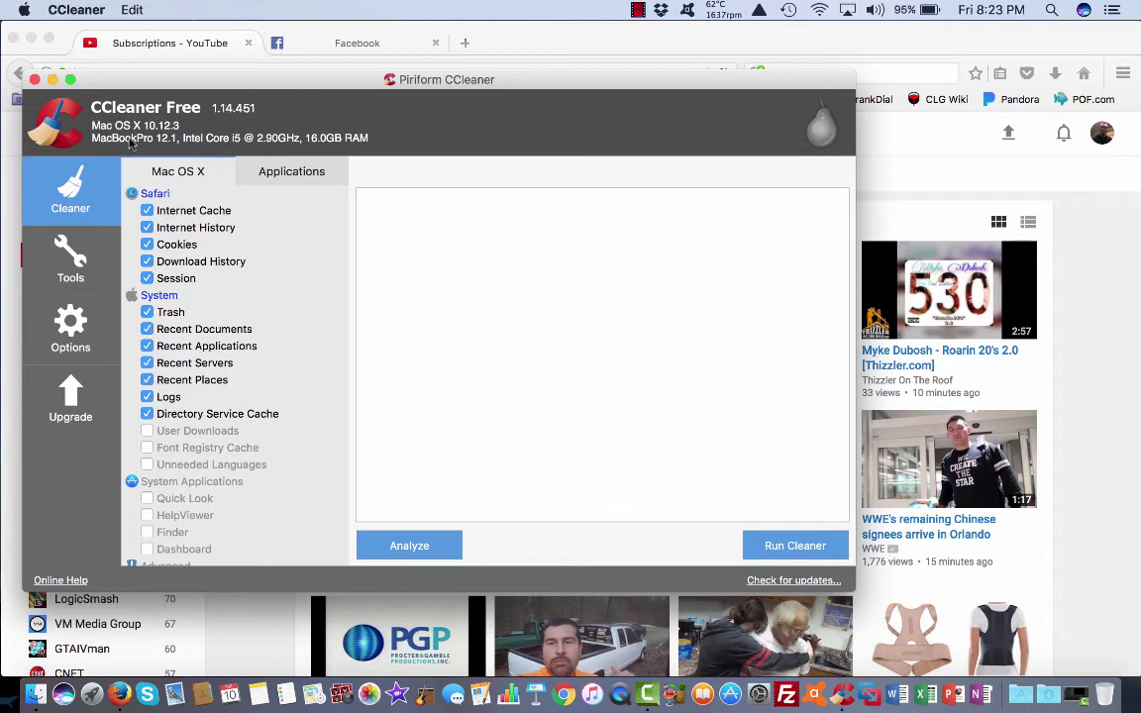
click(247, 175)
click(178, 173)
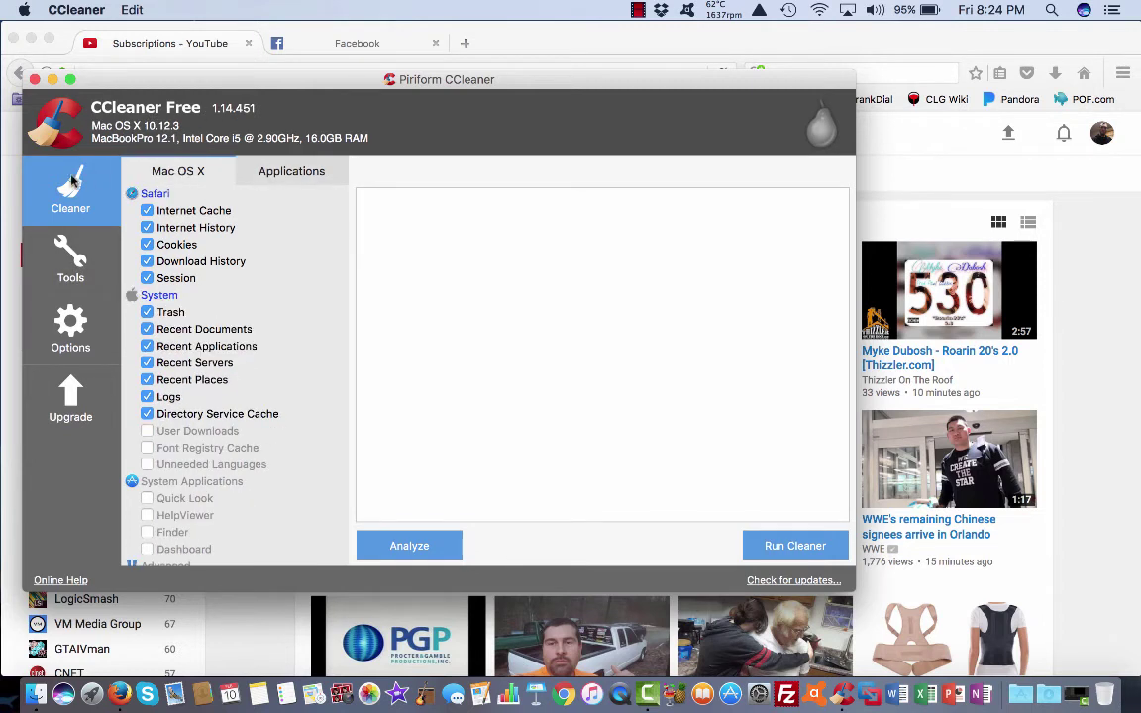
click(67, 255)
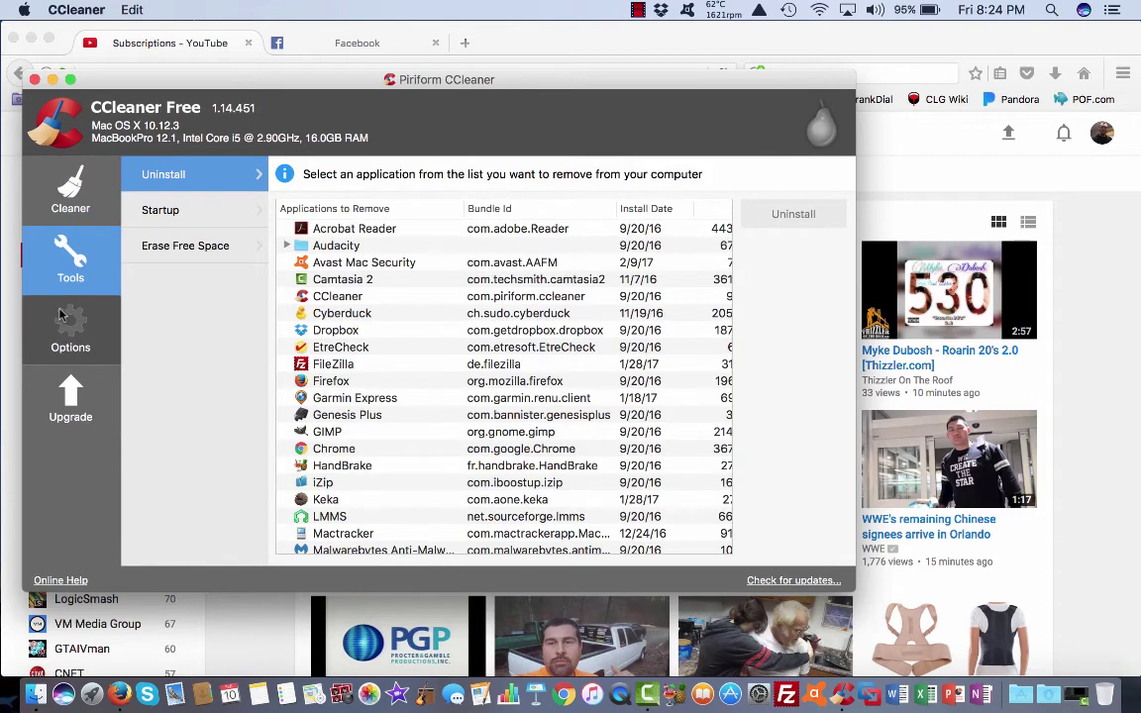
Review CCleaner's settings and cookie options, and quit CCleaner
click(61, 317)
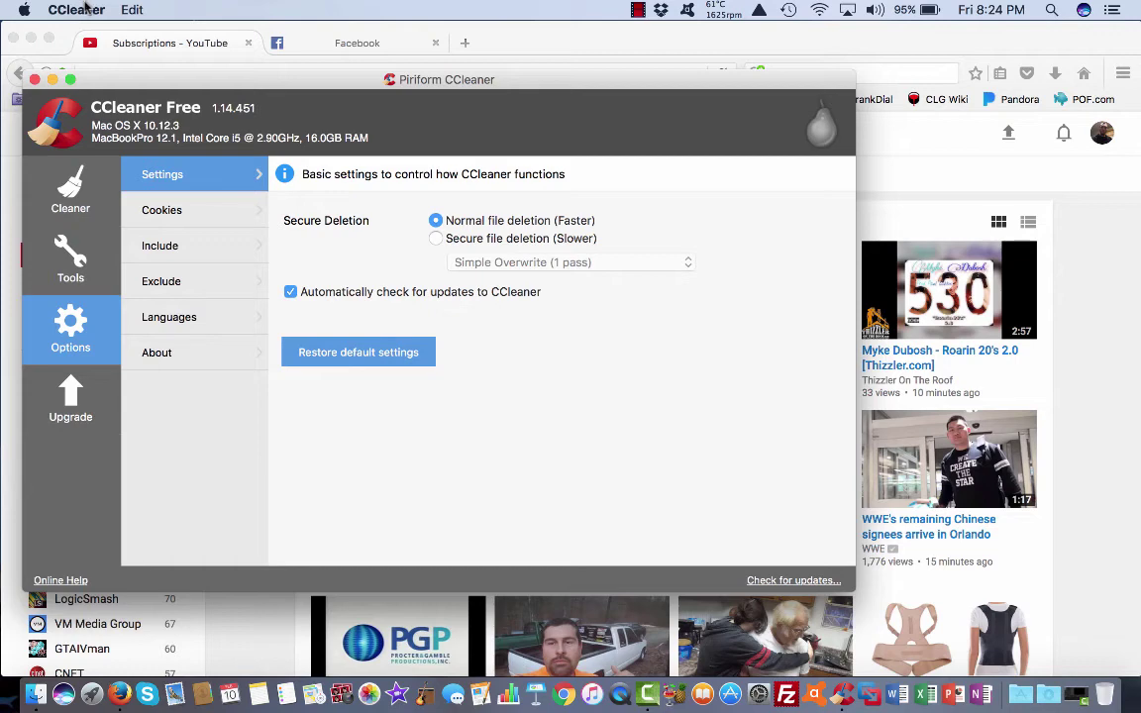
click(208, 211)
click(74, 8)
click(84, 162)
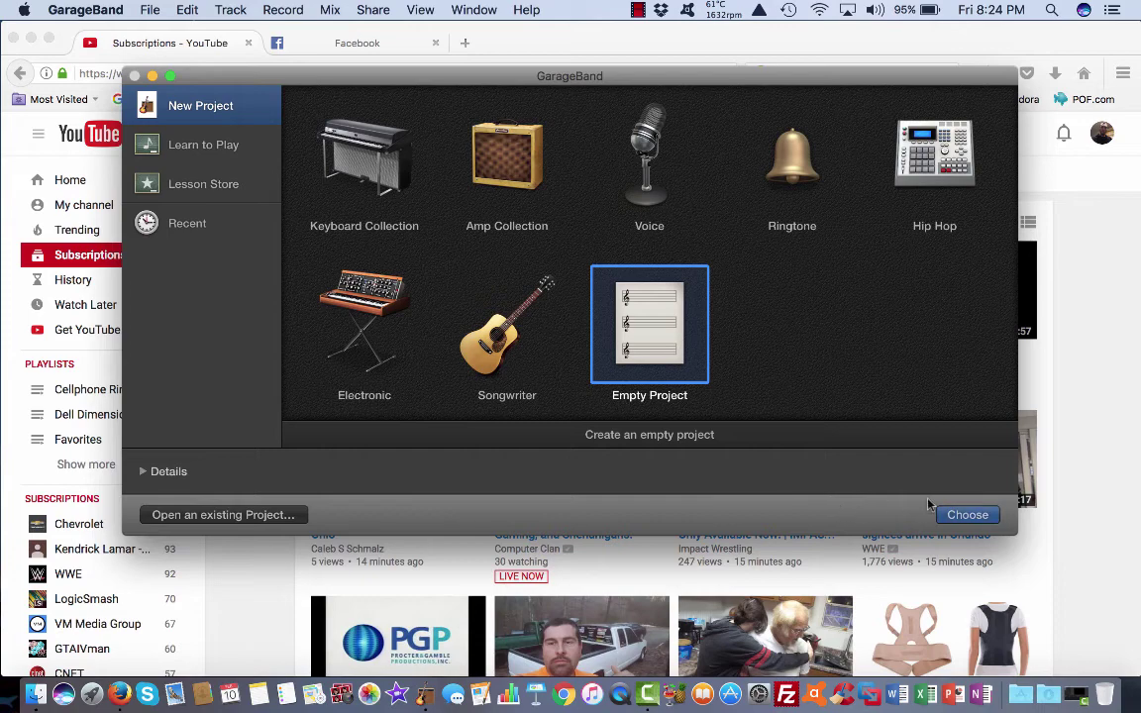
Quit GarageBand without creating a project
click(101, 12)
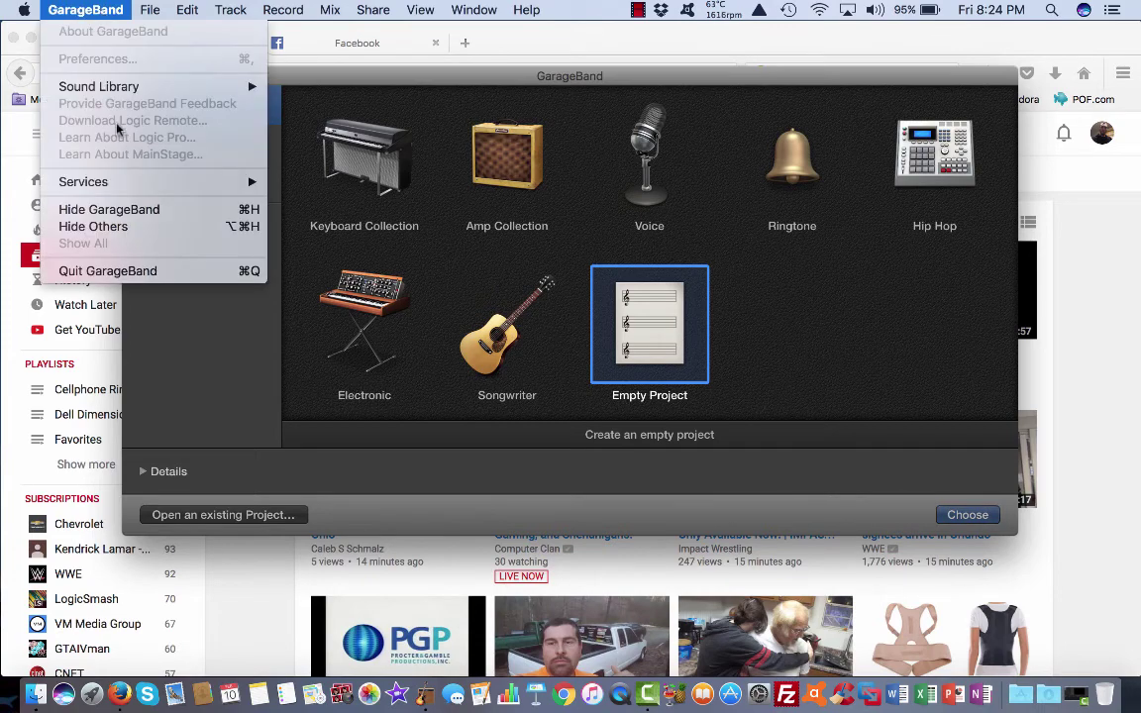
click(127, 268)
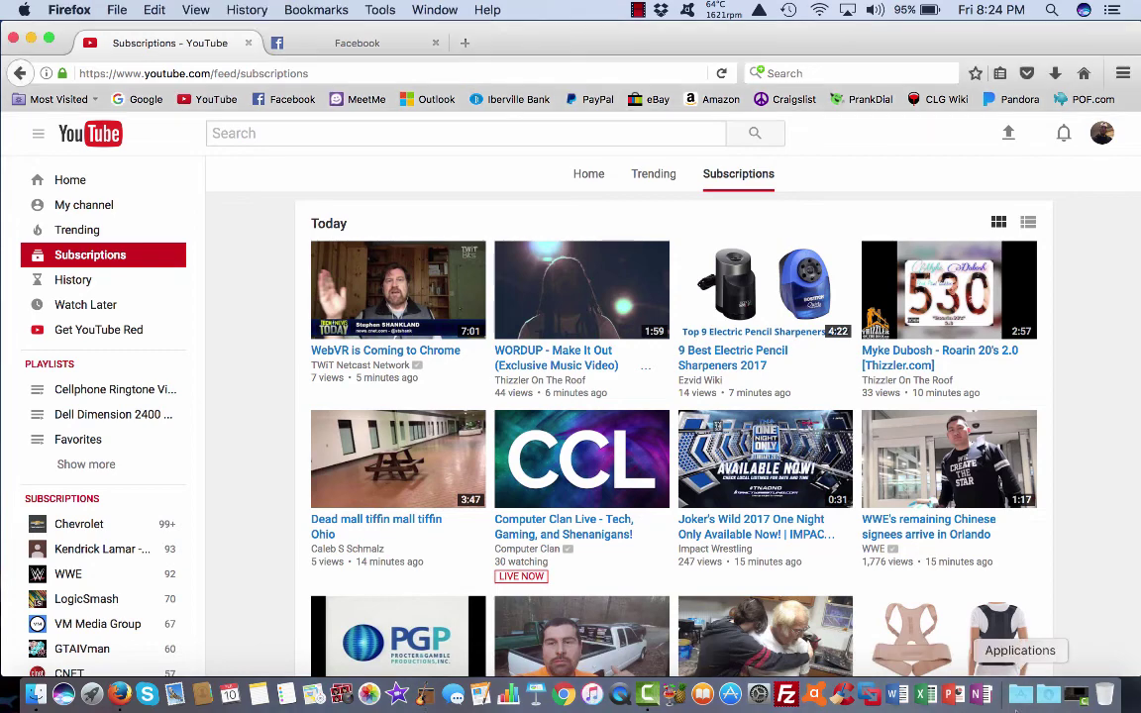
Launch Audacity from its folder in Applications and dismiss the welcome message
click(1020, 695)
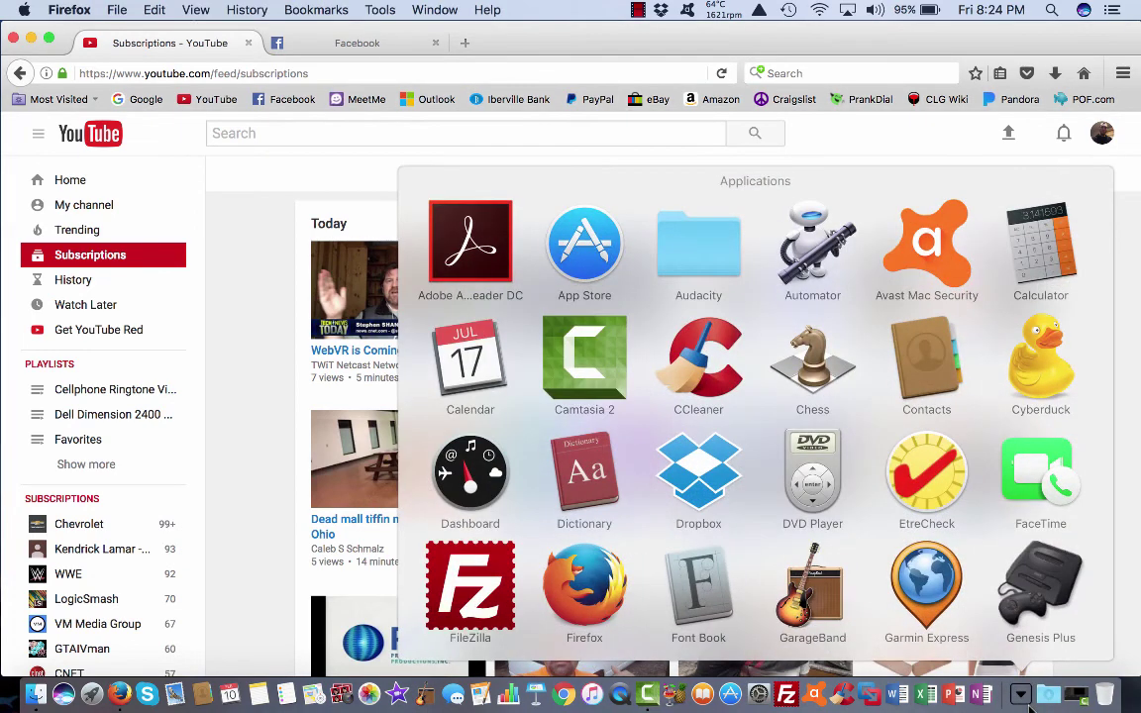
click(663, 272)
click(682, 463)
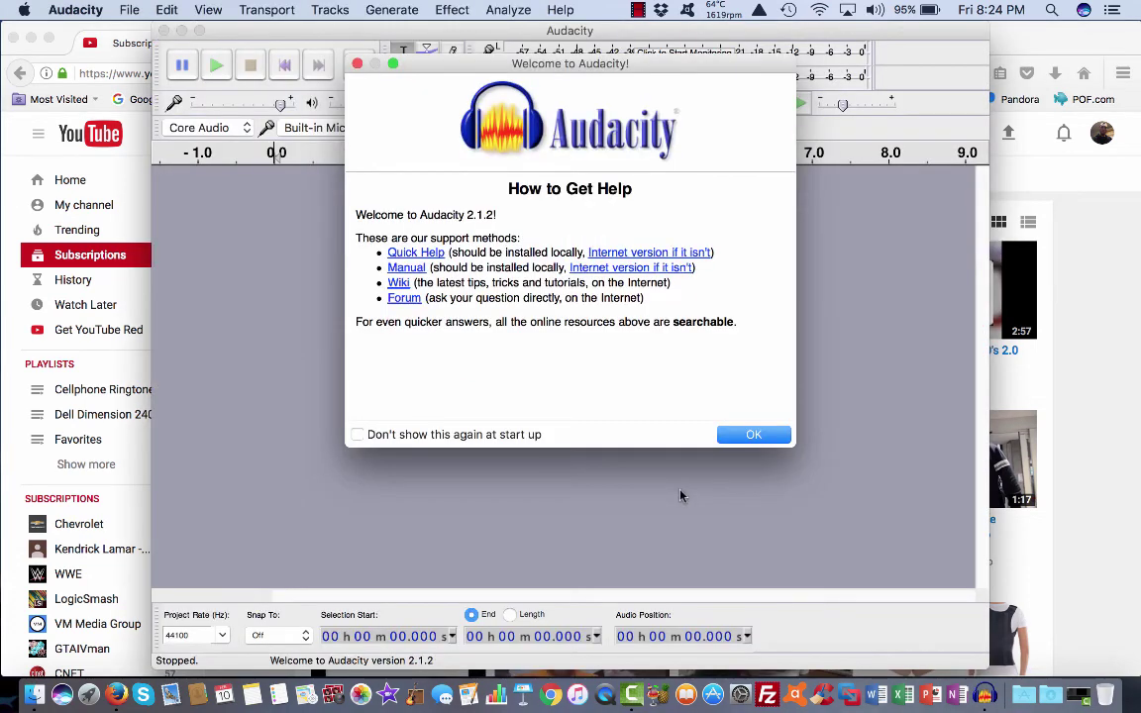
click(752, 434)
View Audacity's version information and credits, and quit Audacity
click(87, 9)
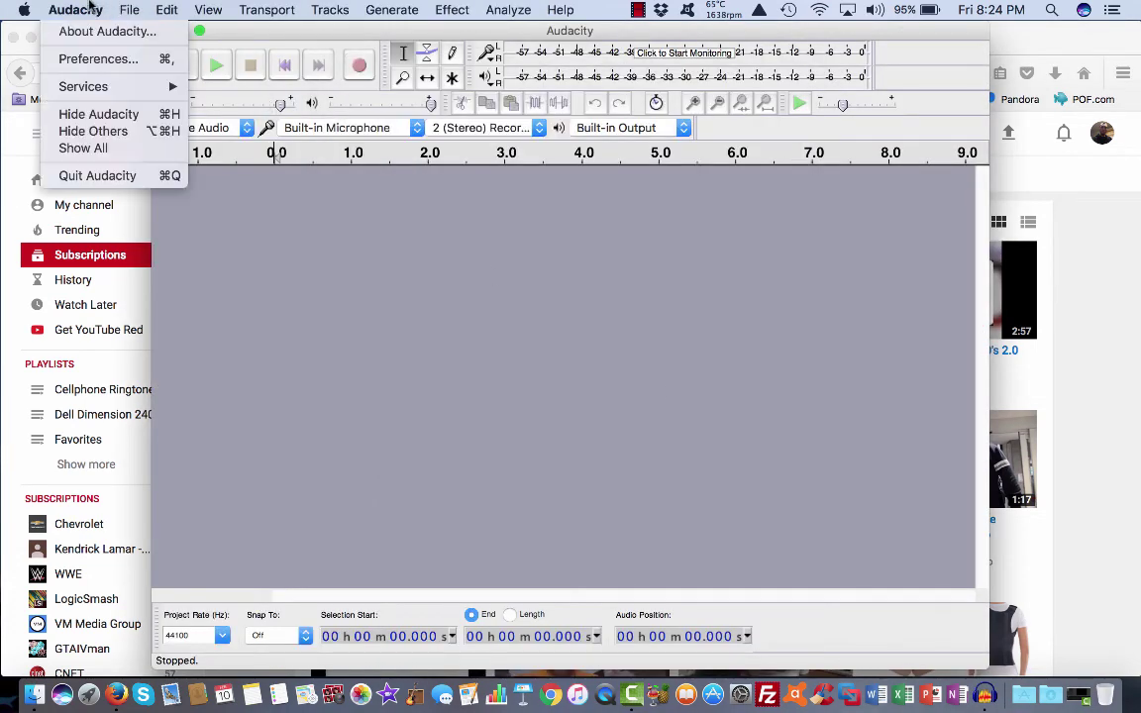
click(91, 31)
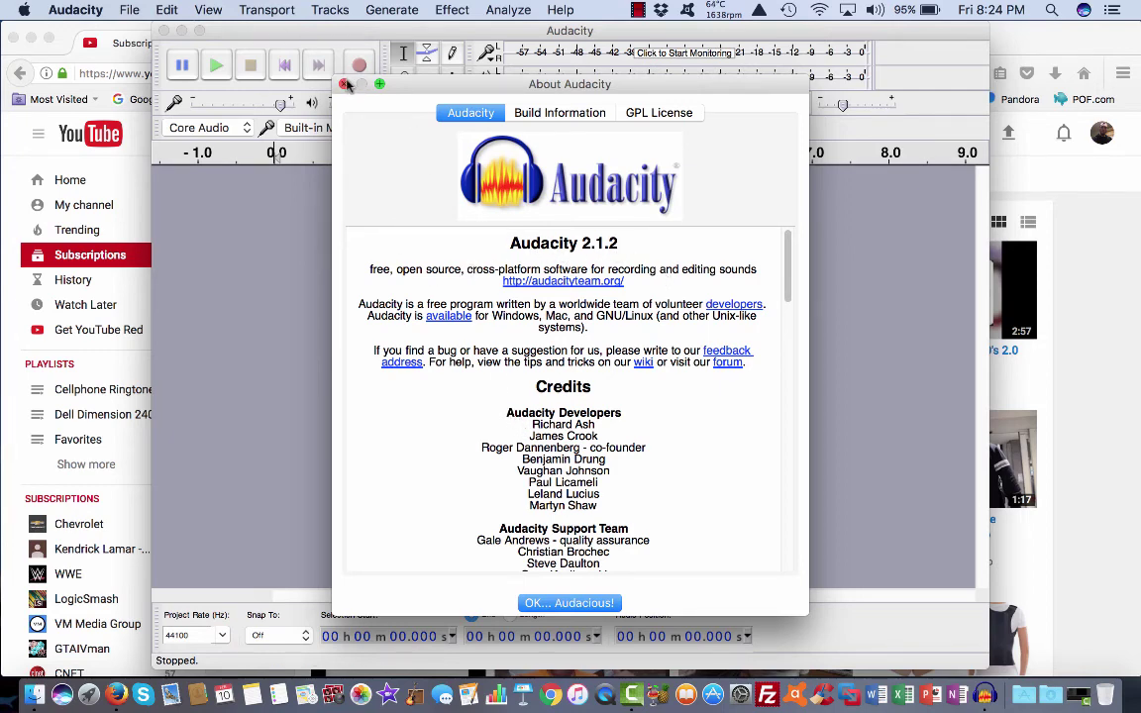
click(347, 85)
click(47, 8)
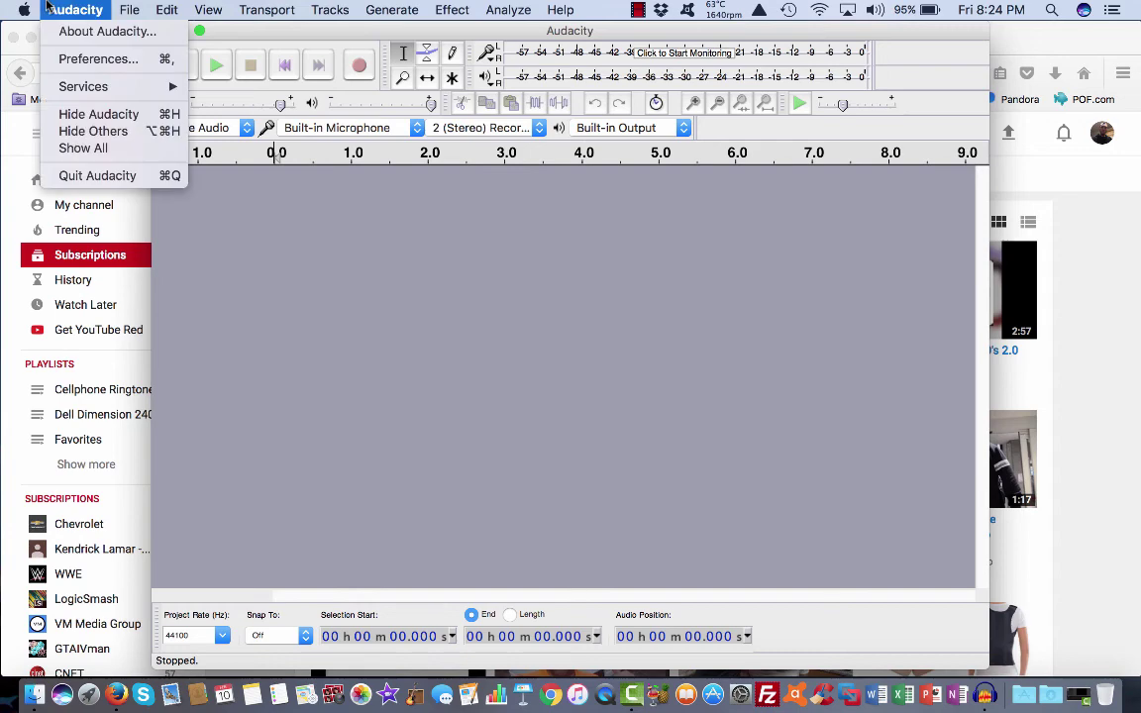
click(97, 176)
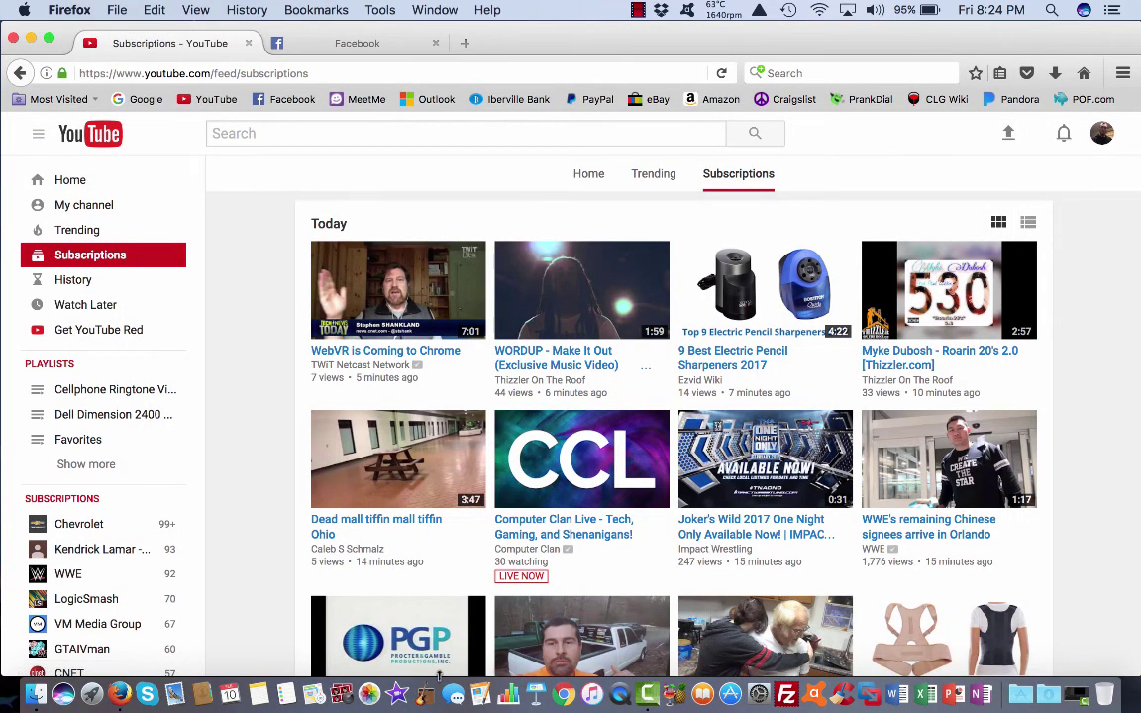
Launch iMovie, view its version information, and quit iMovie
click(394, 694)
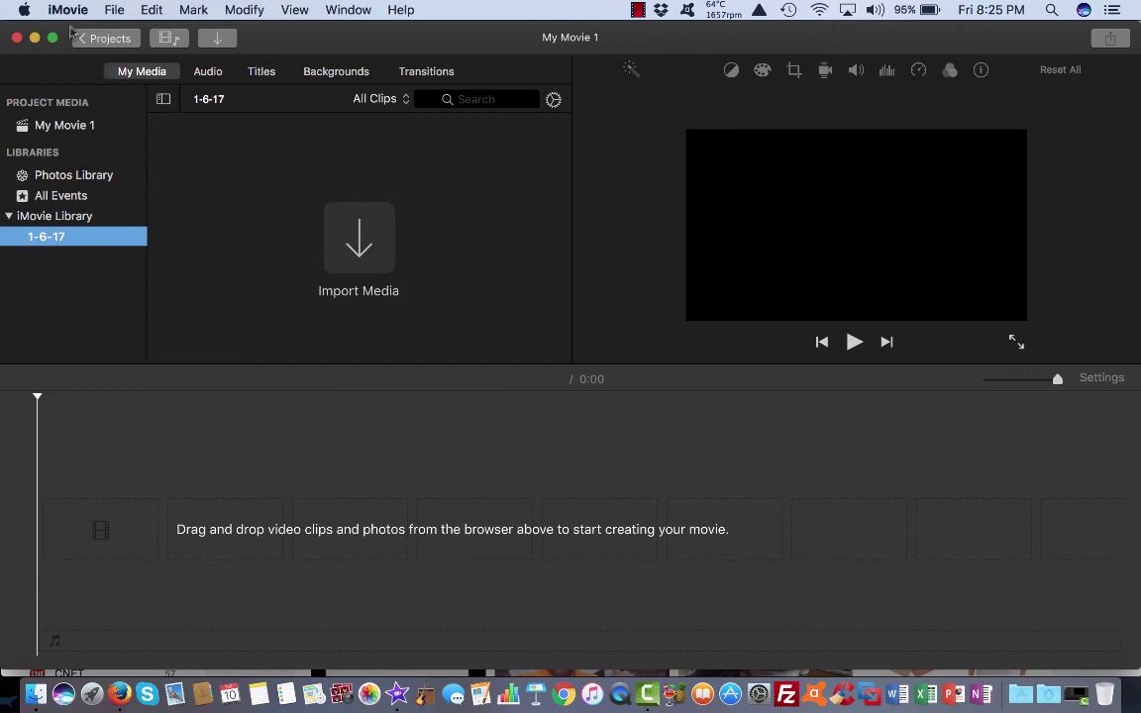
click(68, 10)
click(94, 31)
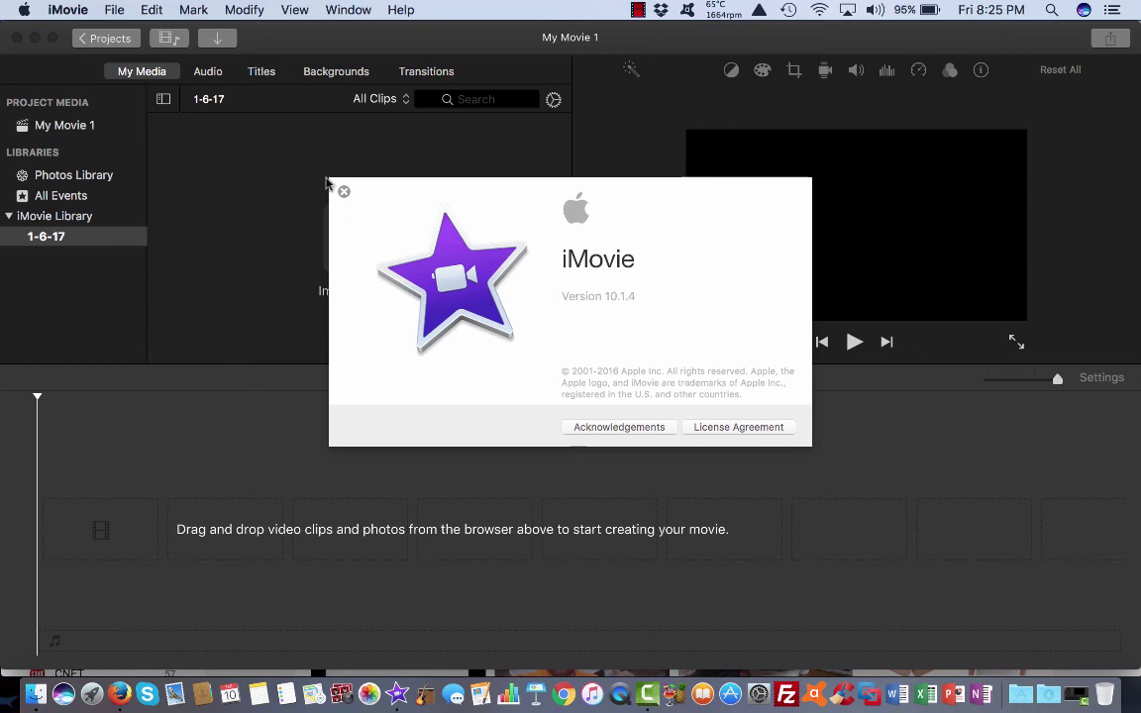
click(344, 192)
click(67, 10)
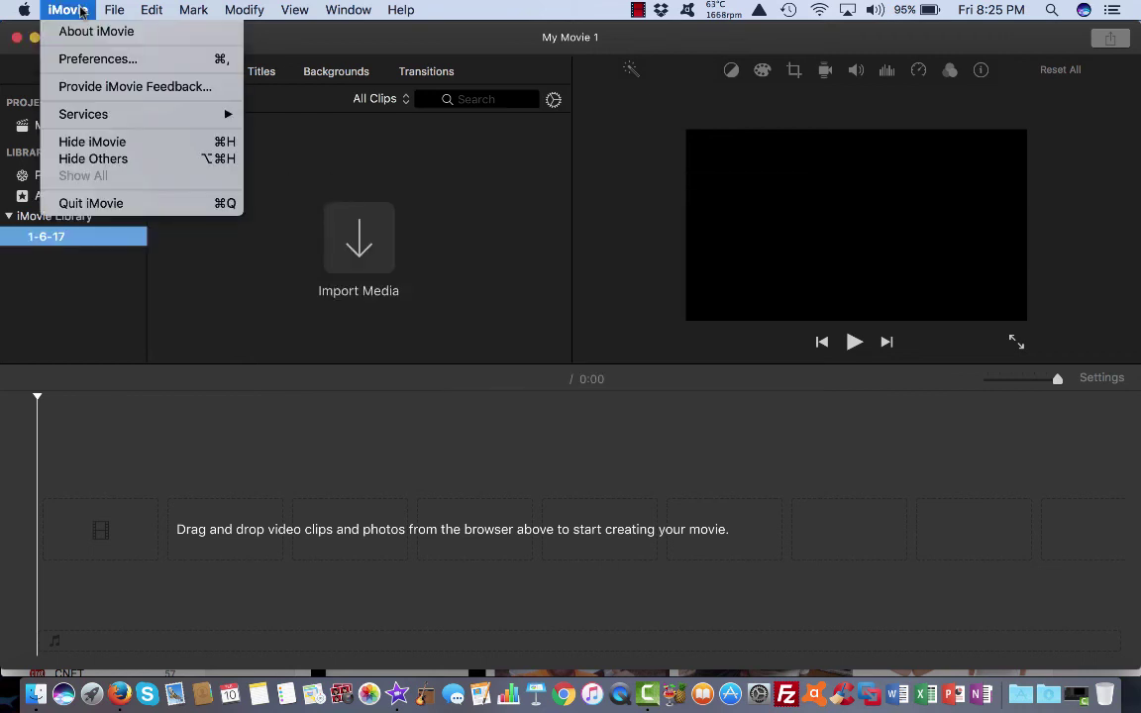
click(130, 204)
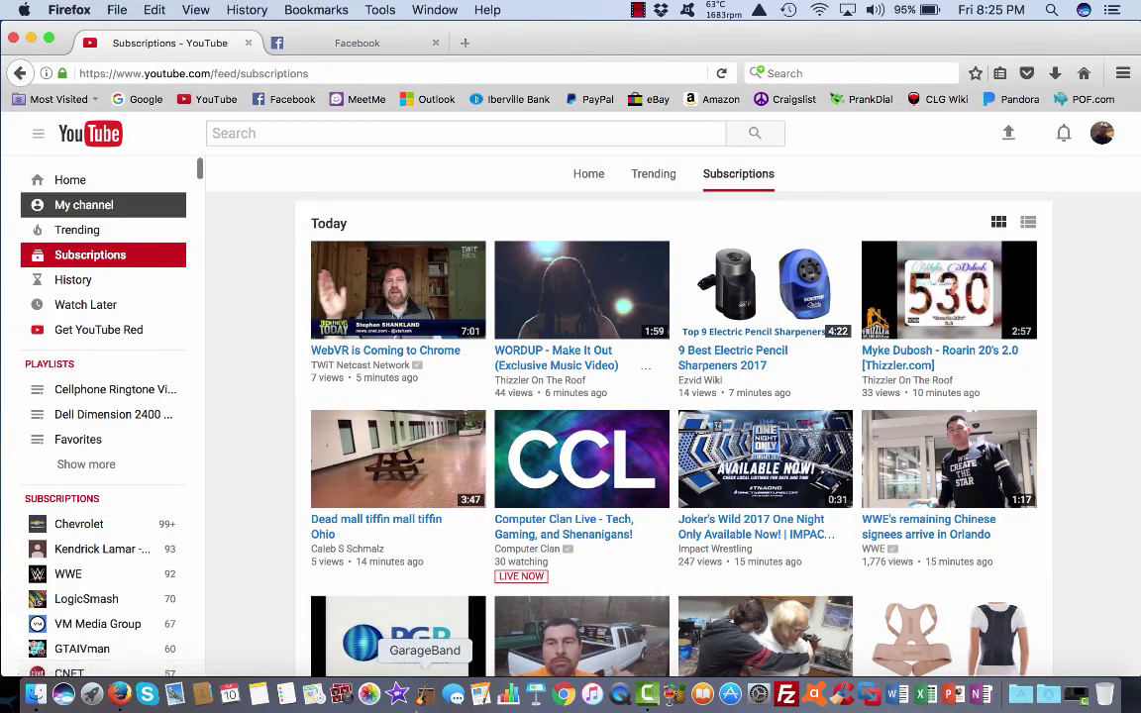